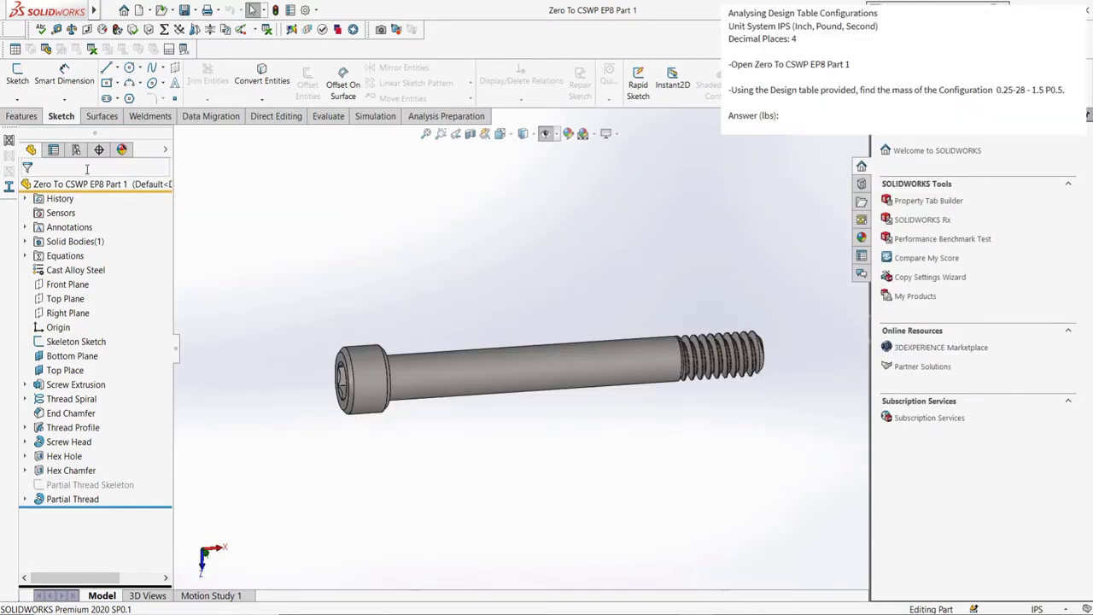
Show the screw part's configuration list and begin adding a design table
{"action": "left_click", "coordinate": [76, 150]}
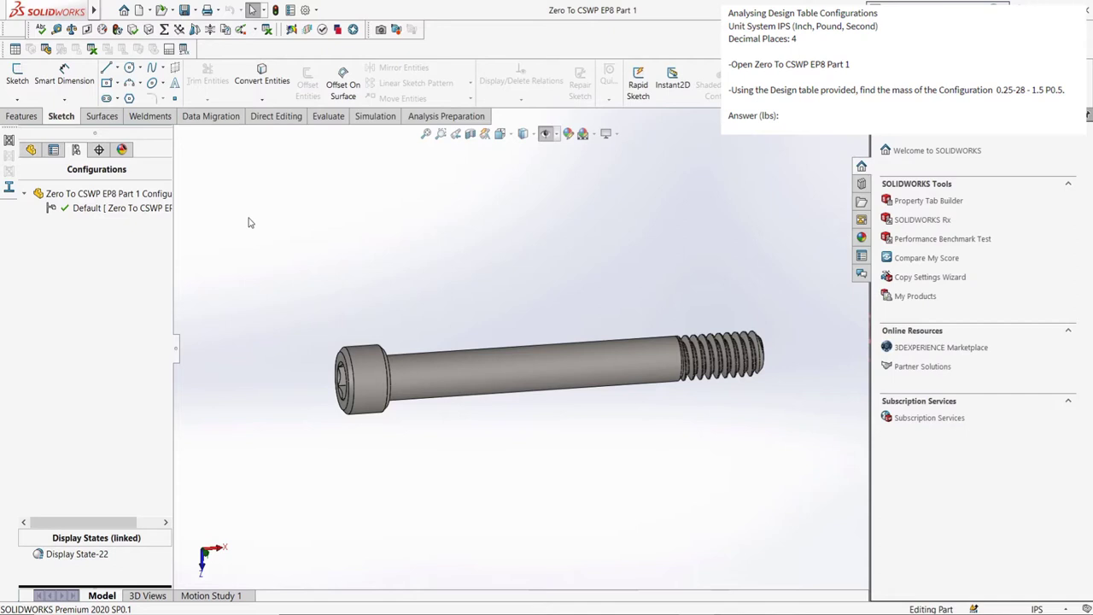
{"action": "left_click", "coordinate": [91, 49]}
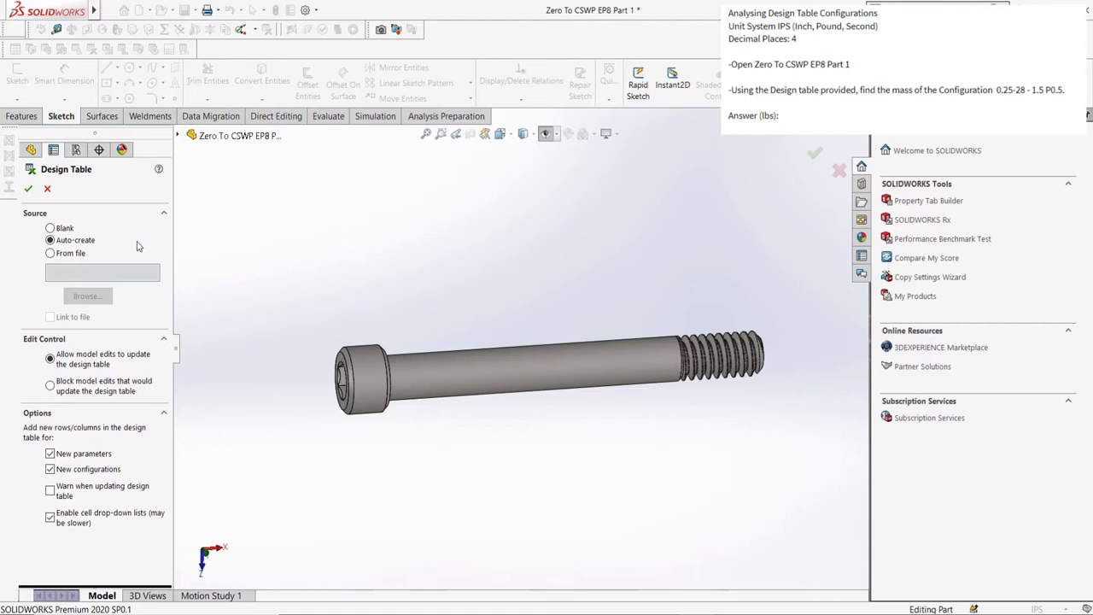
Insert the design table from the provided EP8 design table workbook
{"action": "left_click", "coordinate": [75, 254]}
{"action": "left_click", "coordinate": [87, 296]}
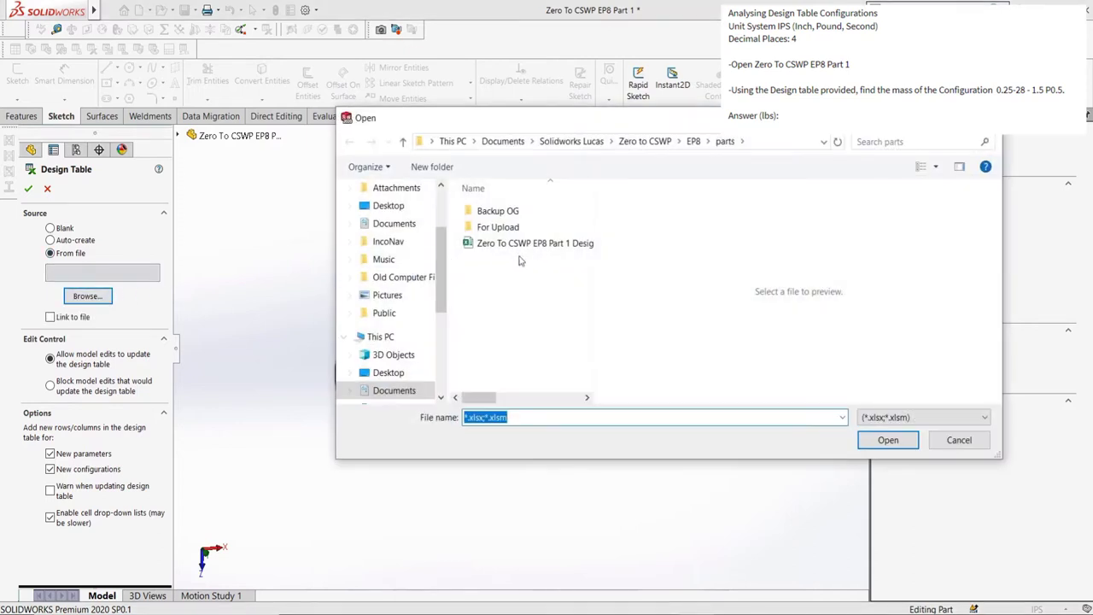
{"action": "double_click", "coordinate": [525, 244]}
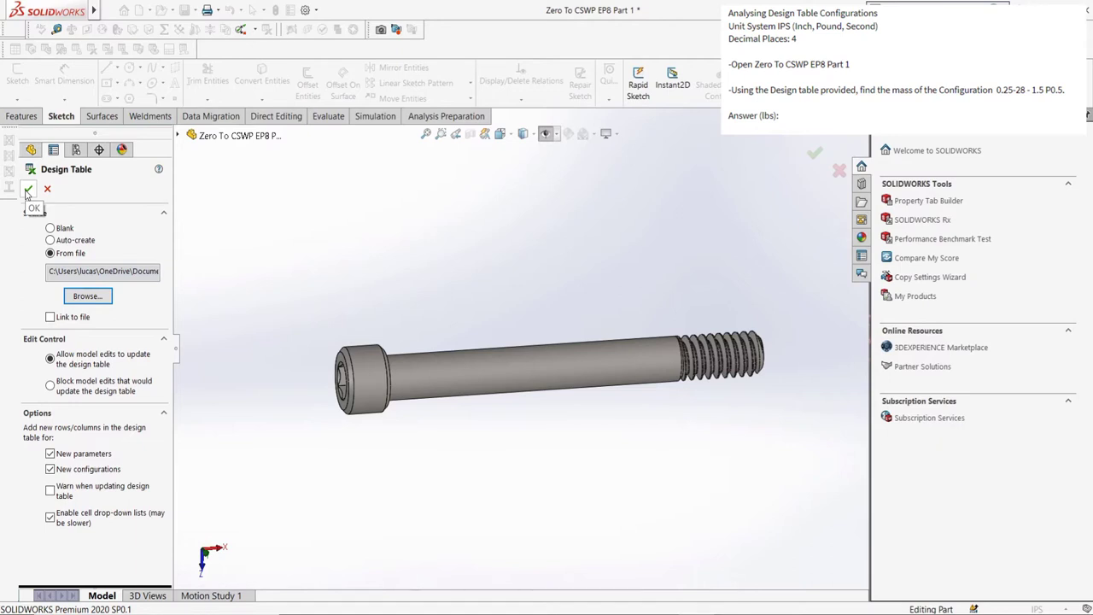
{"action": "left_click", "coordinate": [27, 190]}
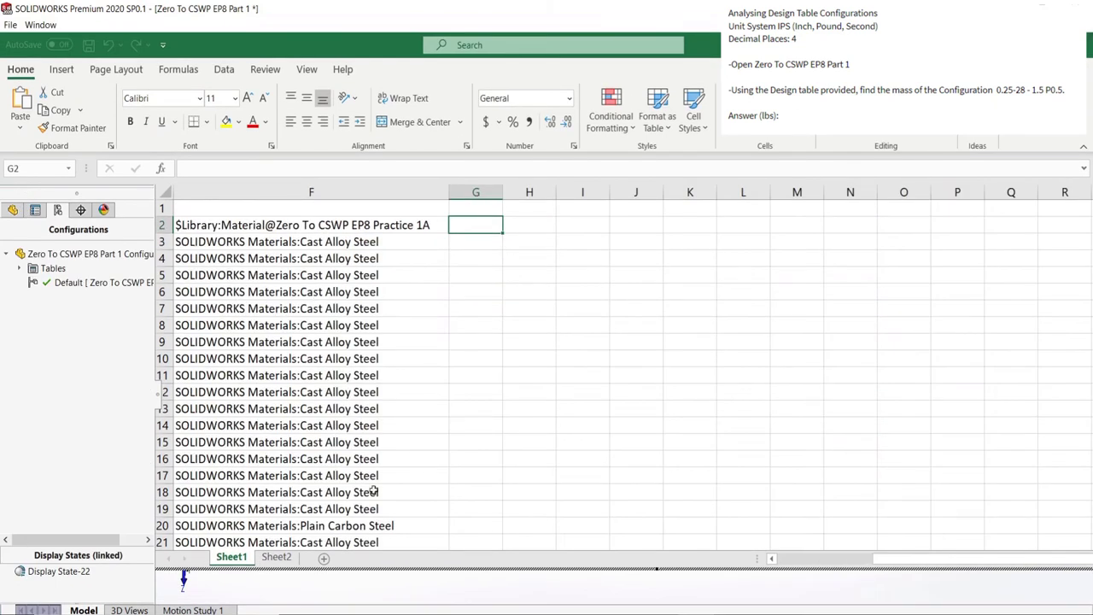
Close the table, accept the generated configurations, and activate 0.25-28 - 1.5 P0.5
{"action": "left_click", "coordinate": [394, 584]}
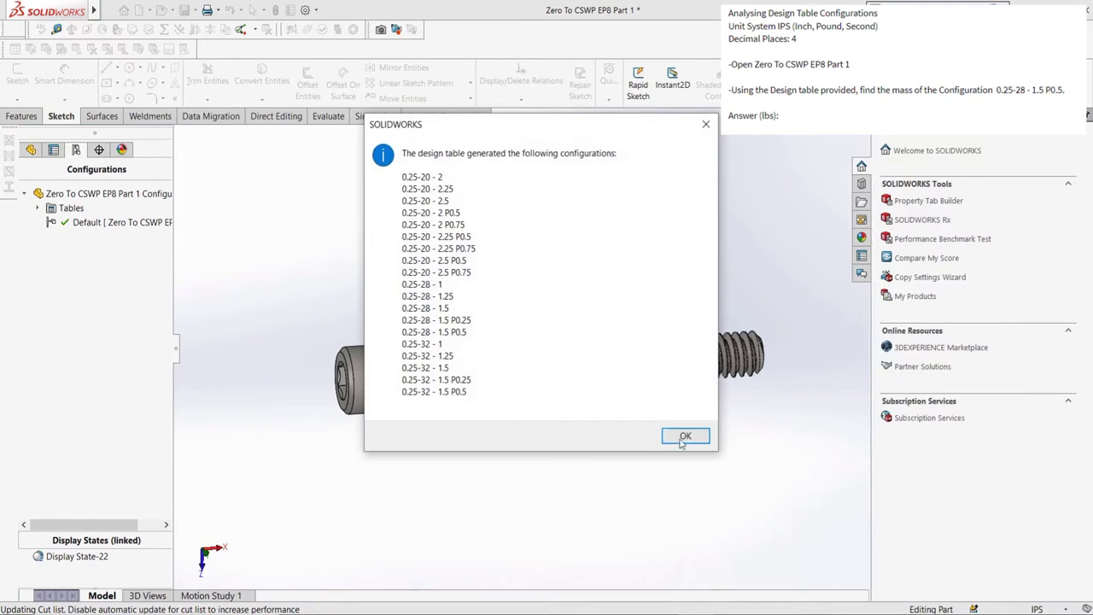
{"action": "left_click", "coordinate": [688, 437]}
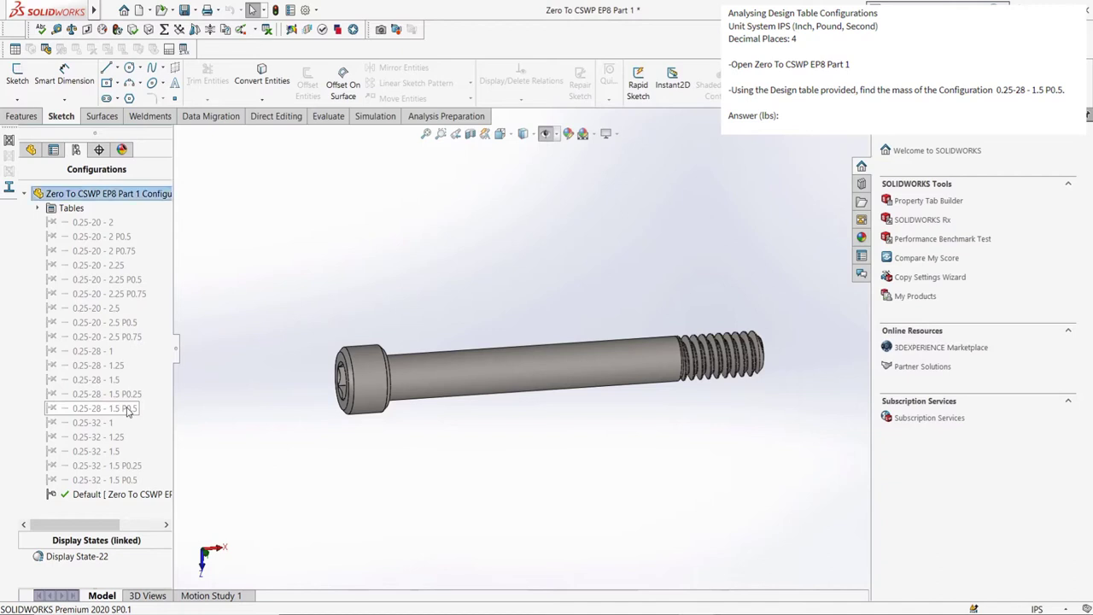
{"action": "double_click", "coordinate": [84, 408]}
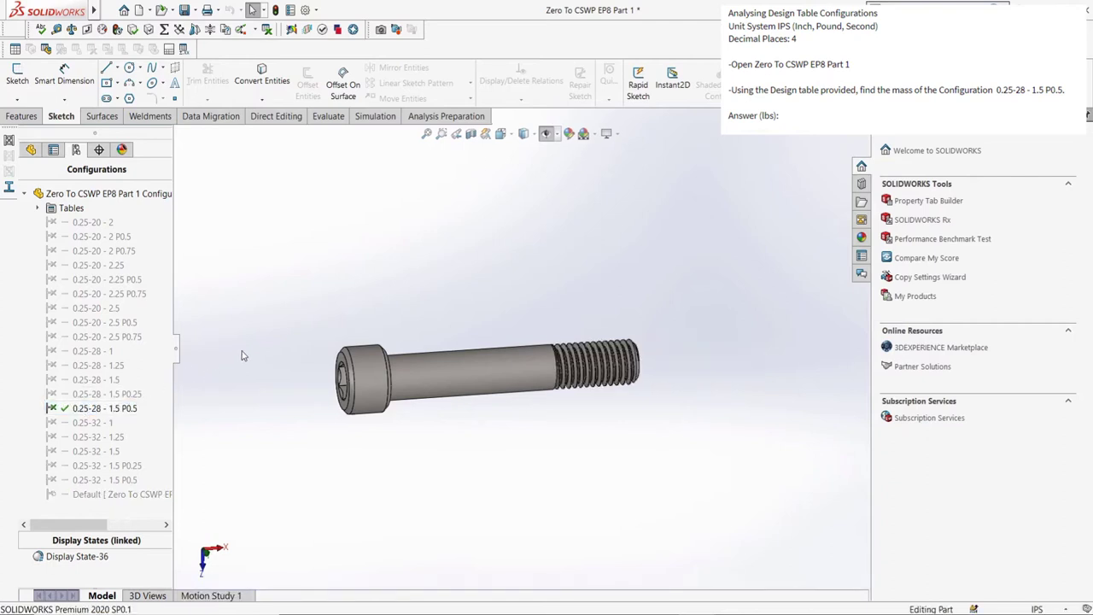
Check the 0.25-28 - 1.5 P0.5 mass reads 0.0244 lb at four decimal places
{"action": "right_click_drag", "start_coordinate": [242, 355], "coordinate": [280, 330]}
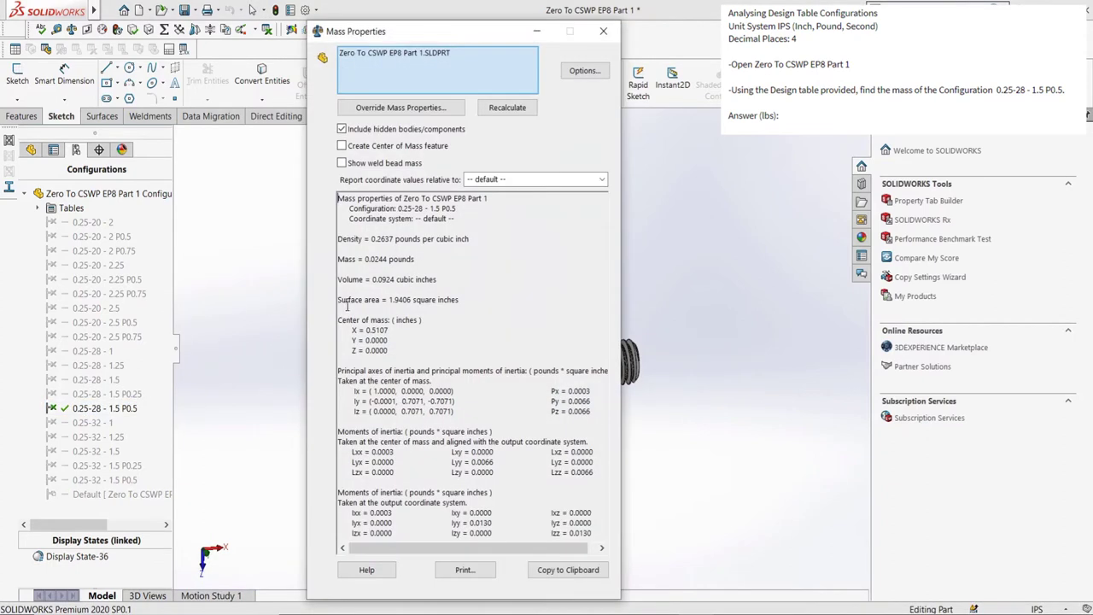
{"action": "left_click_drag", "start_coordinate": [364, 259], "coordinate": [389, 258]}
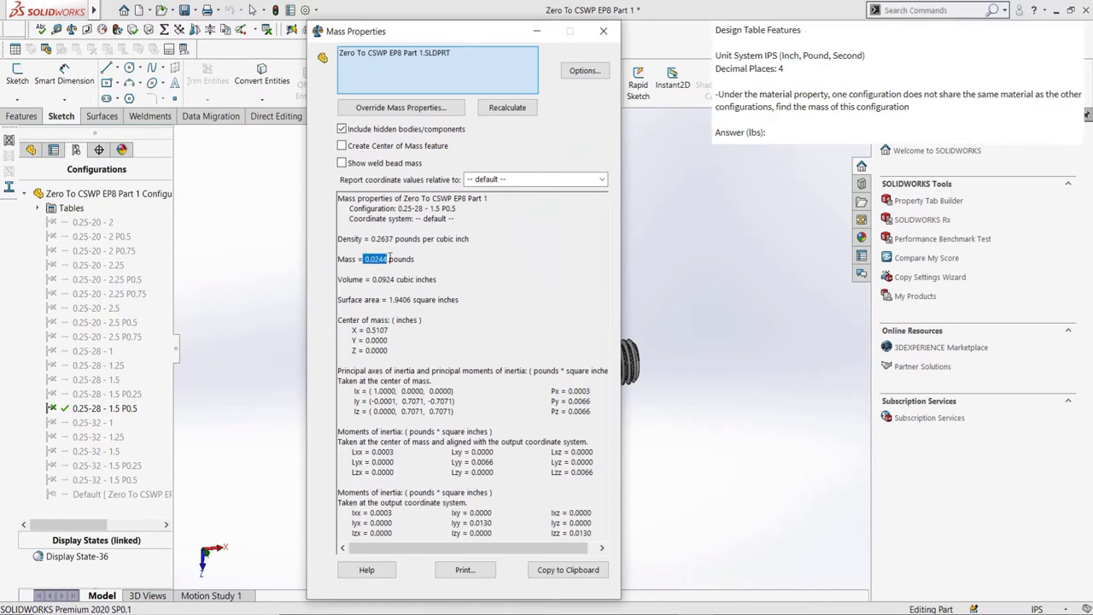
{"action": "left_click", "coordinate": [577, 76]}
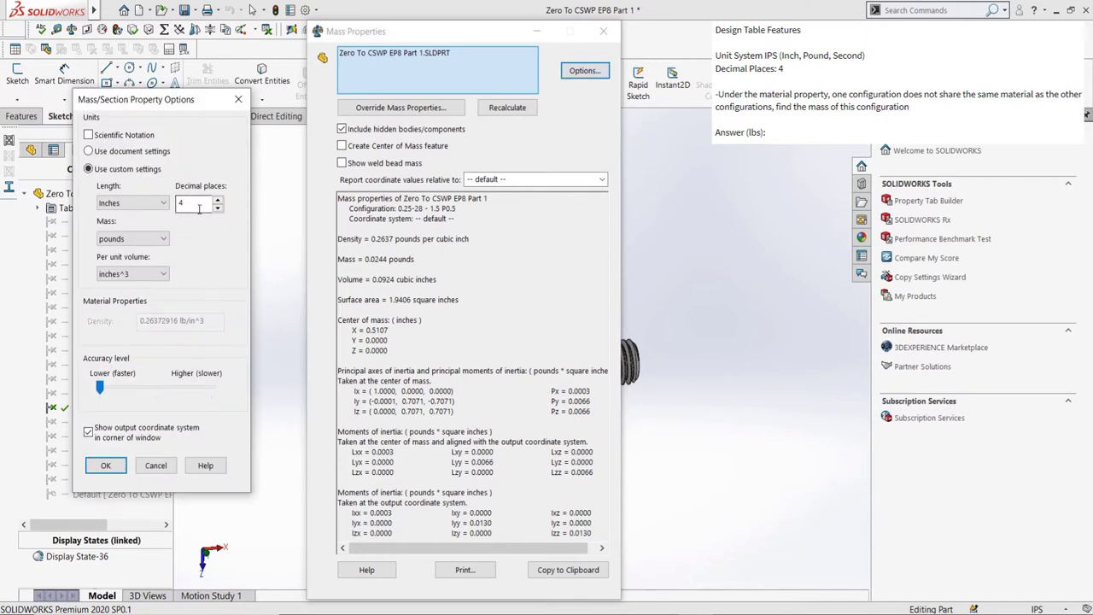
{"action": "left_click", "coordinate": [105, 465]}
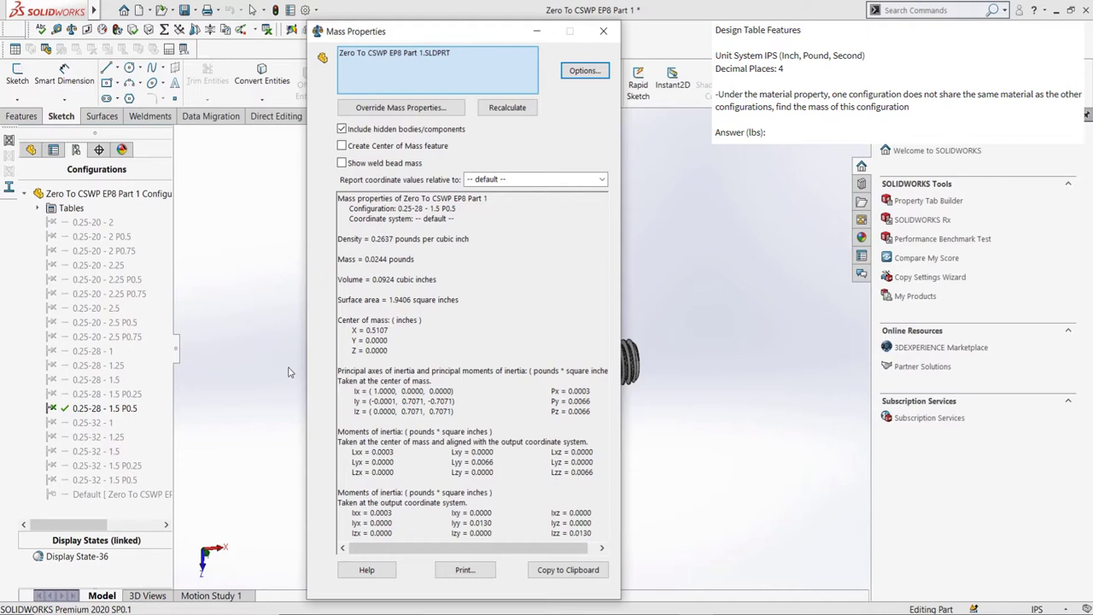
{"action": "left_click", "coordinate": [603, 31]}
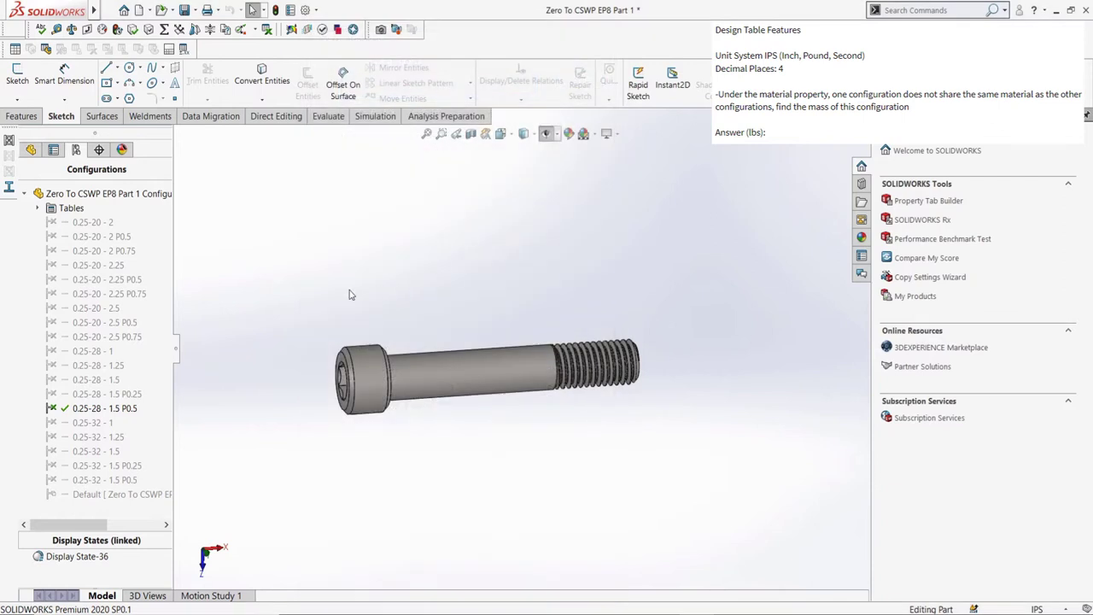
{"action": "left_click", "coordinate": [38, 208]}
Edit the design table, check row 20's Plain Carbon Steel entry, and widen column A
{"action": "right_click", "coordinate": [70, 222]}
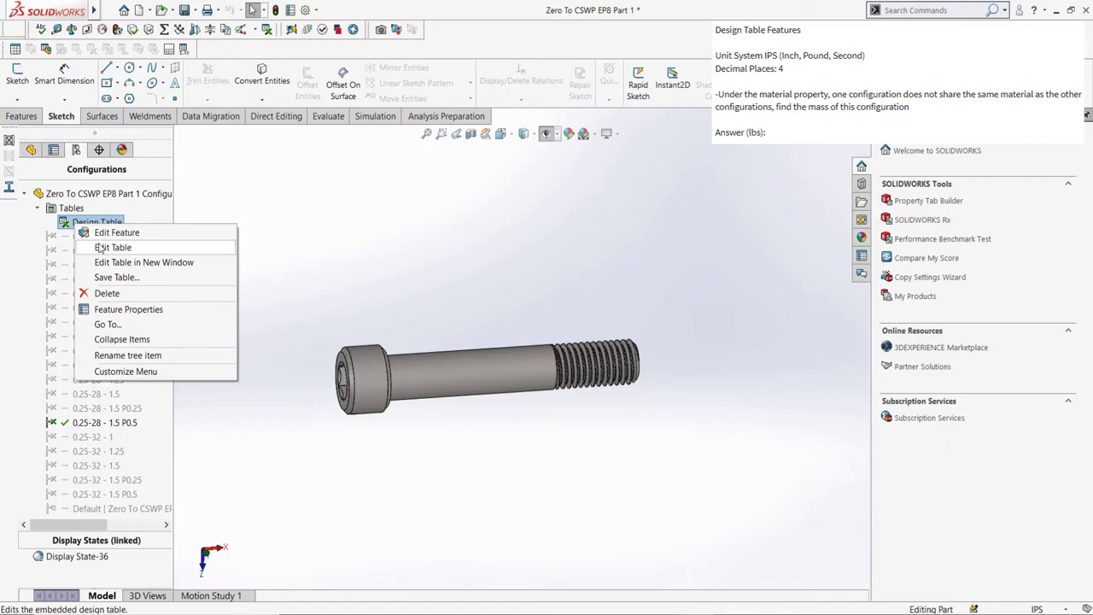
{"action": "left_click", "coordinate": [103, 247]}
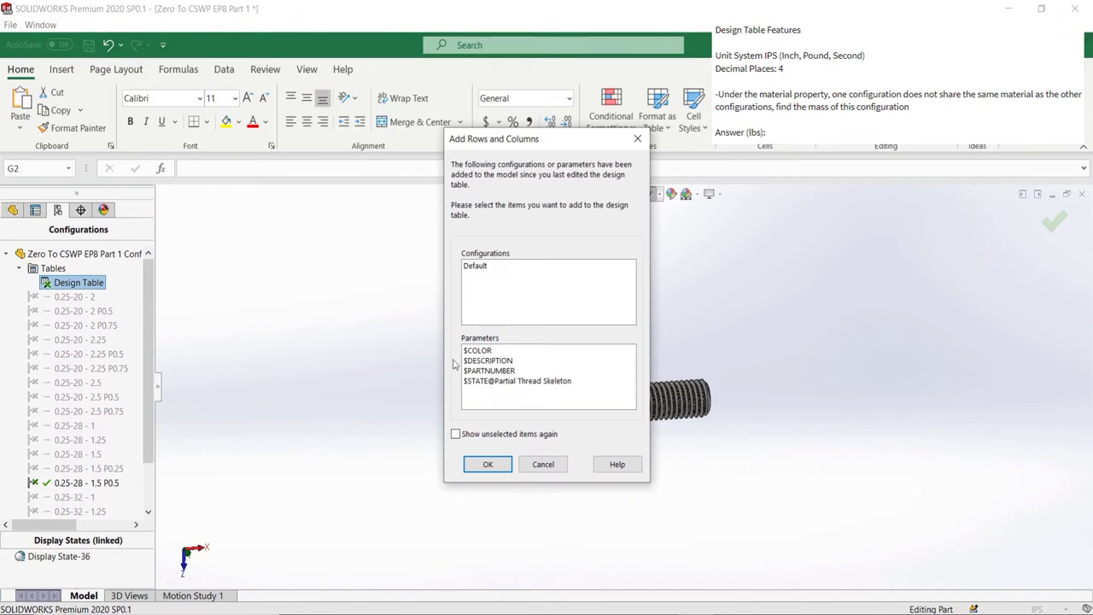
{"action": "left_click", "coordinate": [498, 464]}
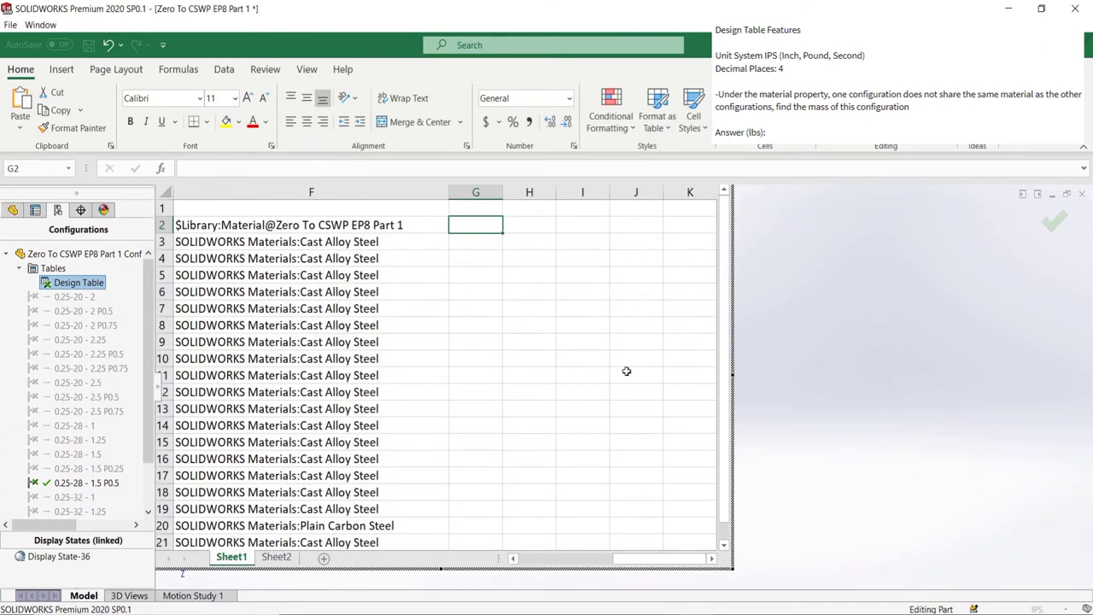
{"action": "left_click_drag", "start_coordinate": [628, 558], "coordinate": [607, 542]}
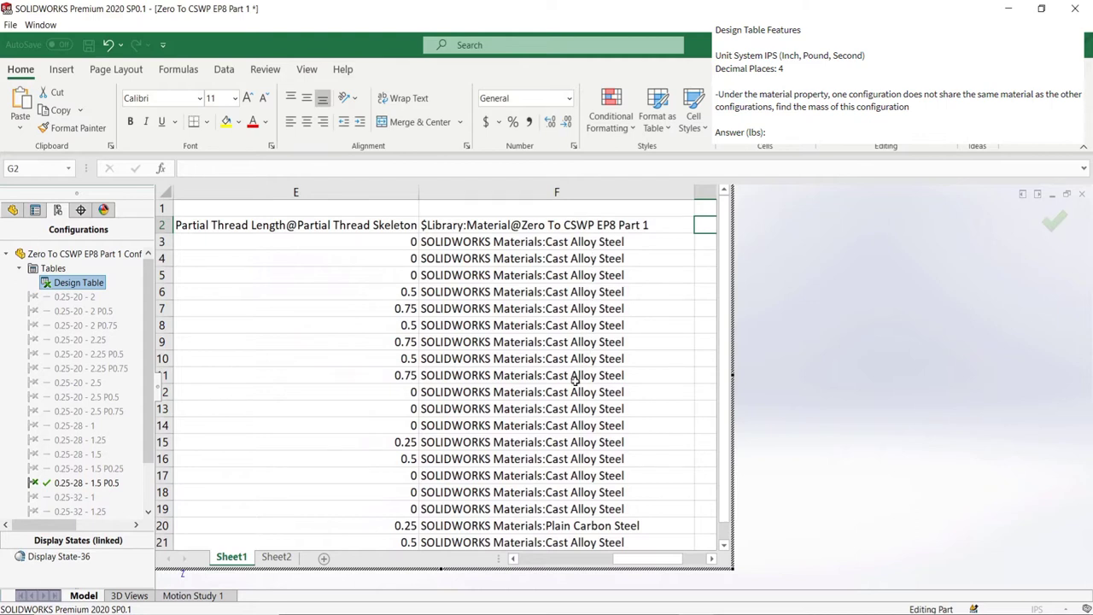
{"action": "left_click", "coordinate": [562, 525]}
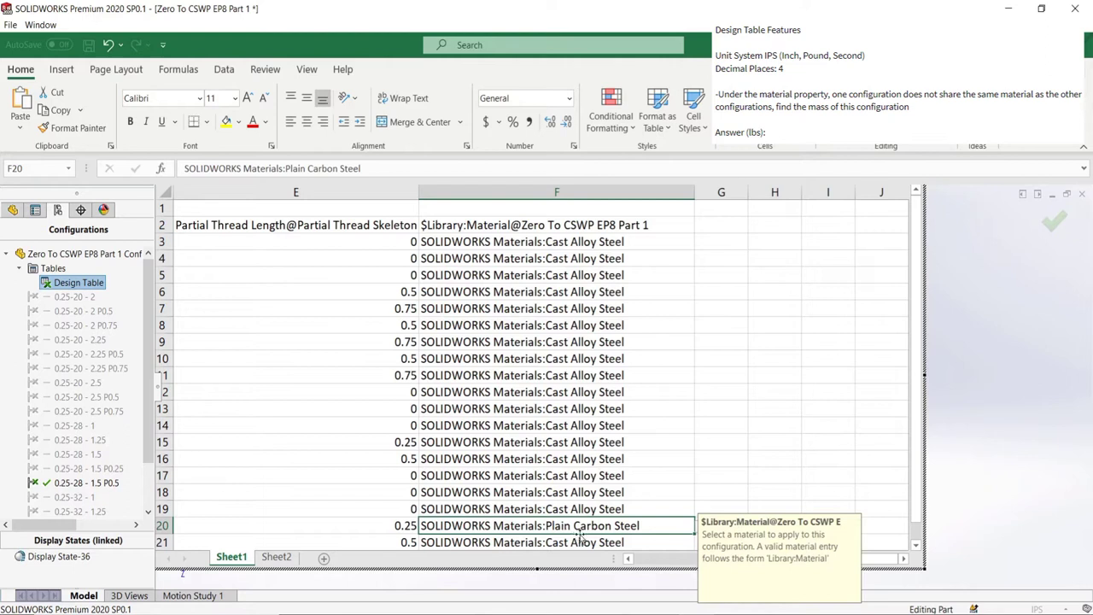
{"action": "left_click", "coordinate": [683, 559]}
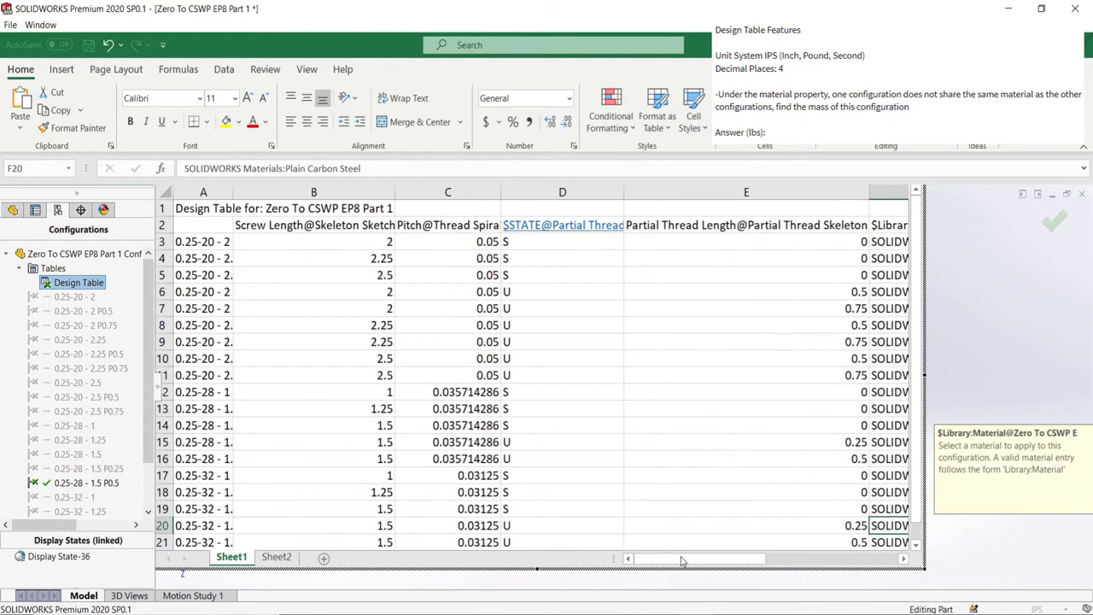
{"action": "left_click", "coordinate": [220, 523]}
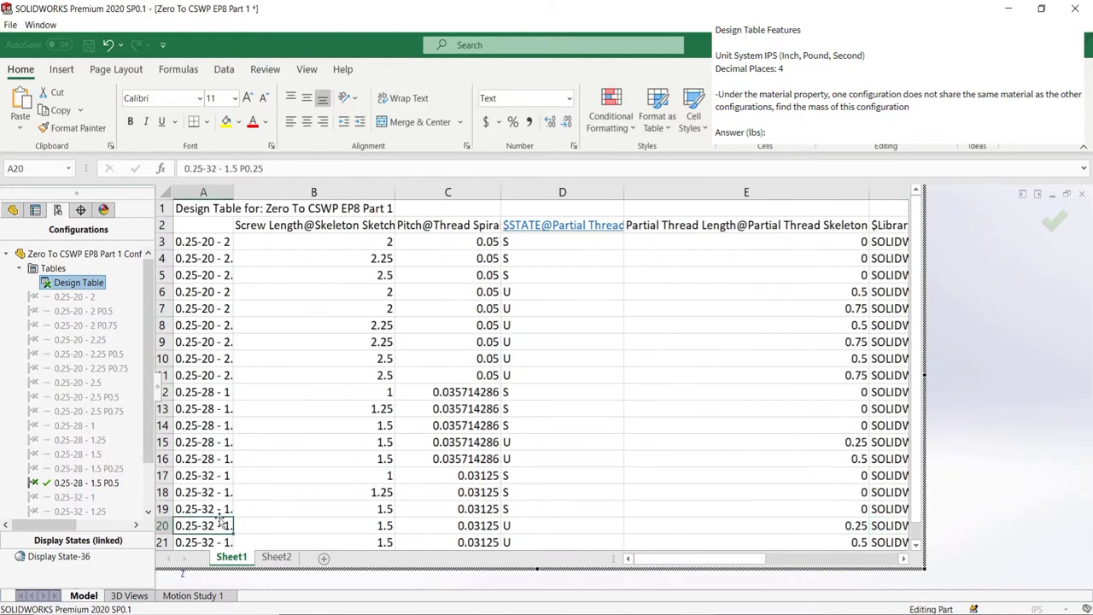
{"action": "left_click_drag", "start_coordinate": [234, 192], "coordinate": [330, 190]}
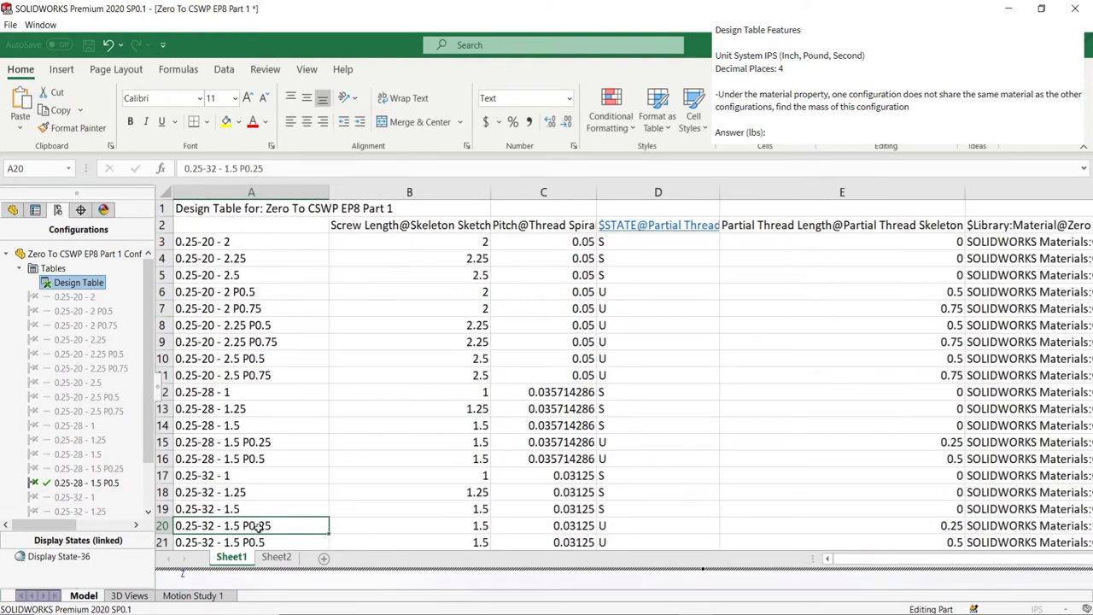
{"action": "left_click", "coordinate": [288, 586]}
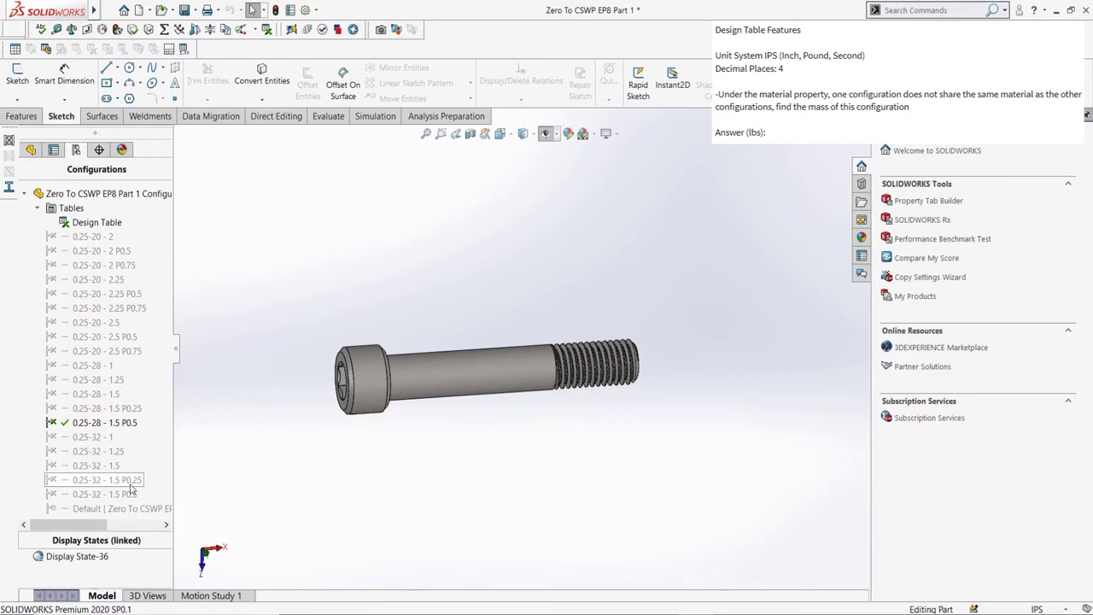
Activate 0.25-32 - 1.5 P0.25 and confirm its mass is 0.0267 lb
{"action": "double_click", "coordinate": [131, 482]}
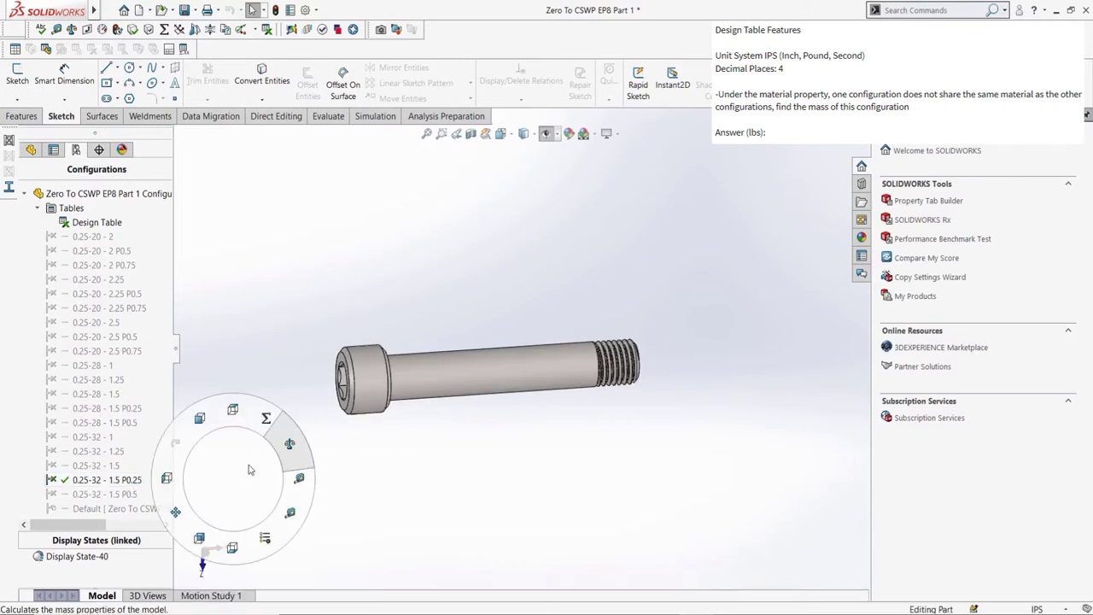
{"action": "right_click_drag", "start_coordinate": [233, 479], "coordinate": [312, 441]}
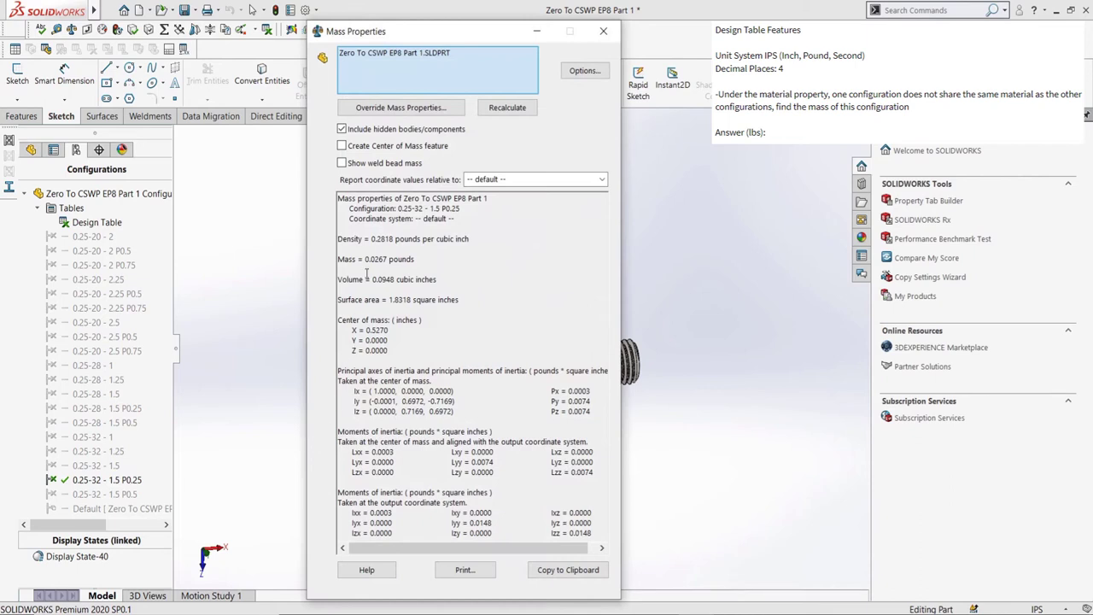
{"action": "left_click_drag", "start_coordinate": [362, 258], "coordinate": [390, 259]}
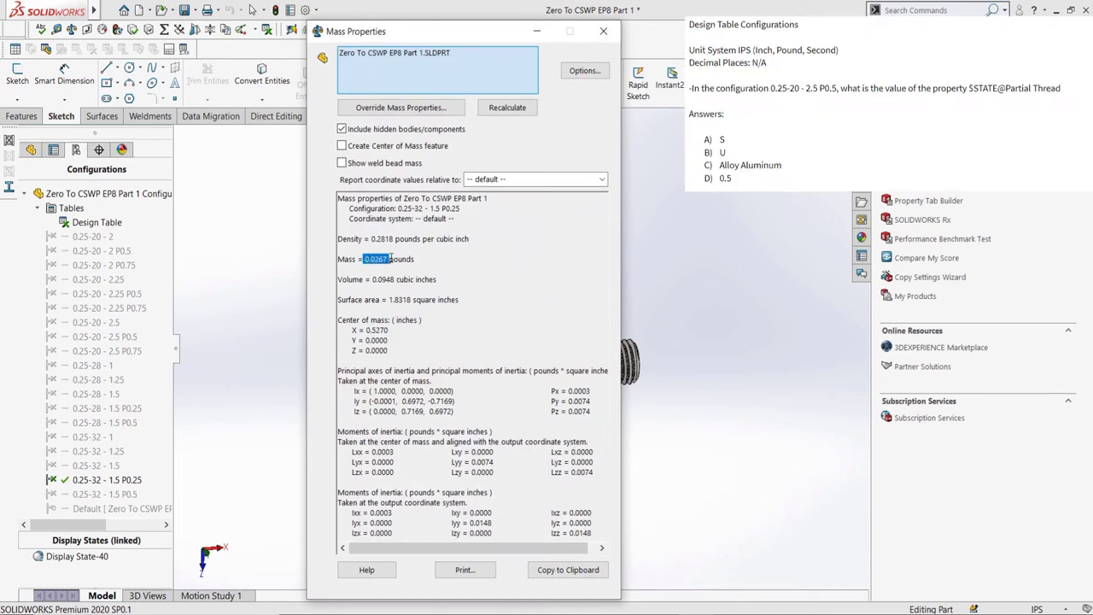
{"action": "left_click", "coordinate": [603, 31]}
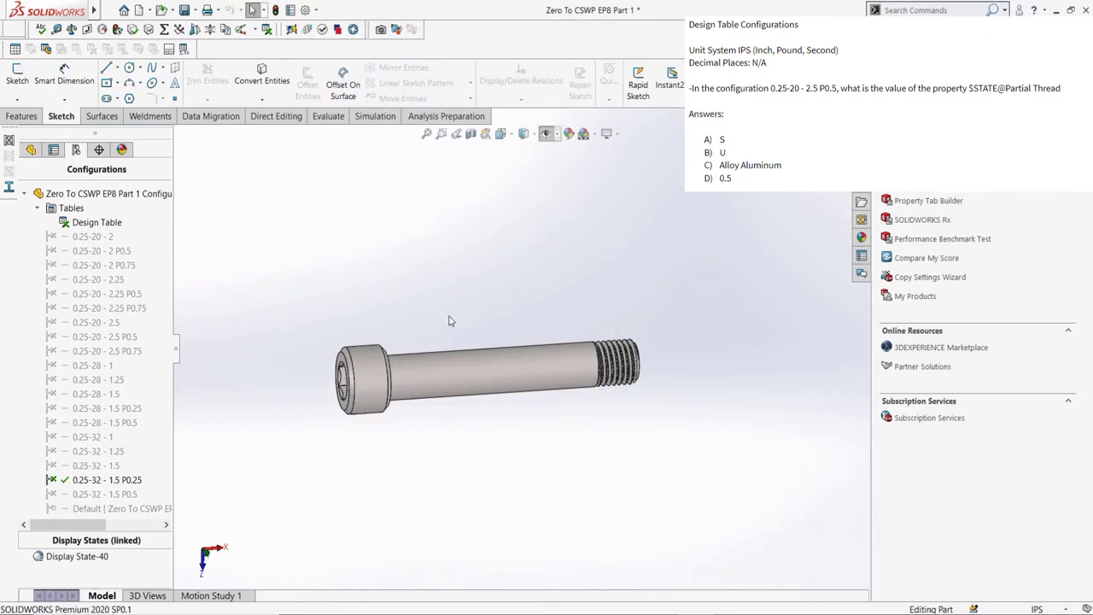
{"action": "right_click", "coordinate": [104, 222]}
Reopen the design table, widen column A, and read D10's partial-thread state U
{"action": "left_click", "coordinate": [115, 247]}
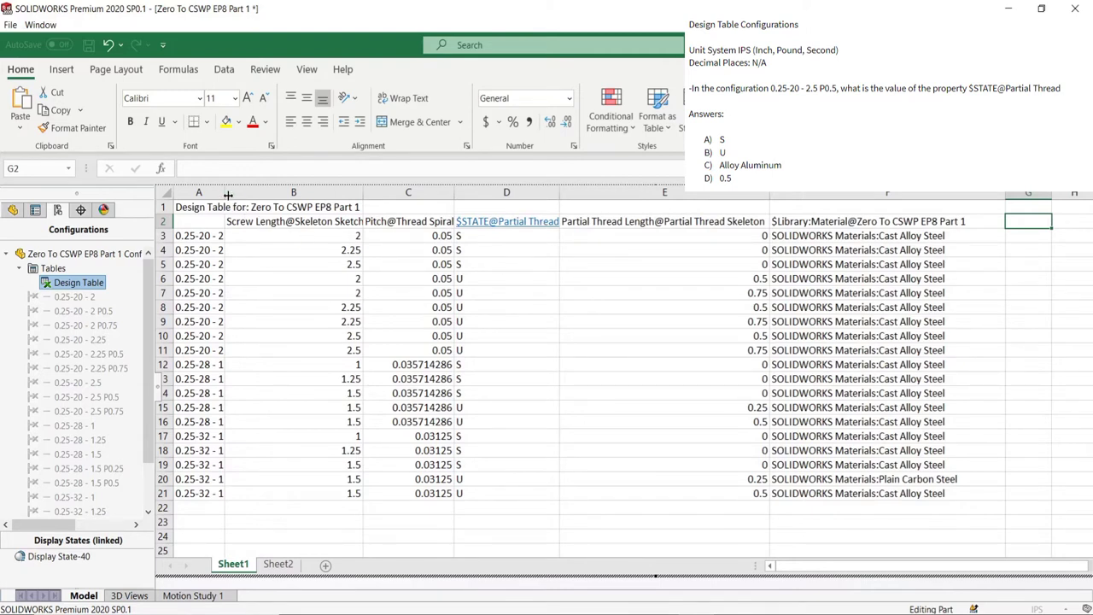
{"action": "left_click_drag", "start_coordinate": [225, 192], "coordinate": [335, 207]}
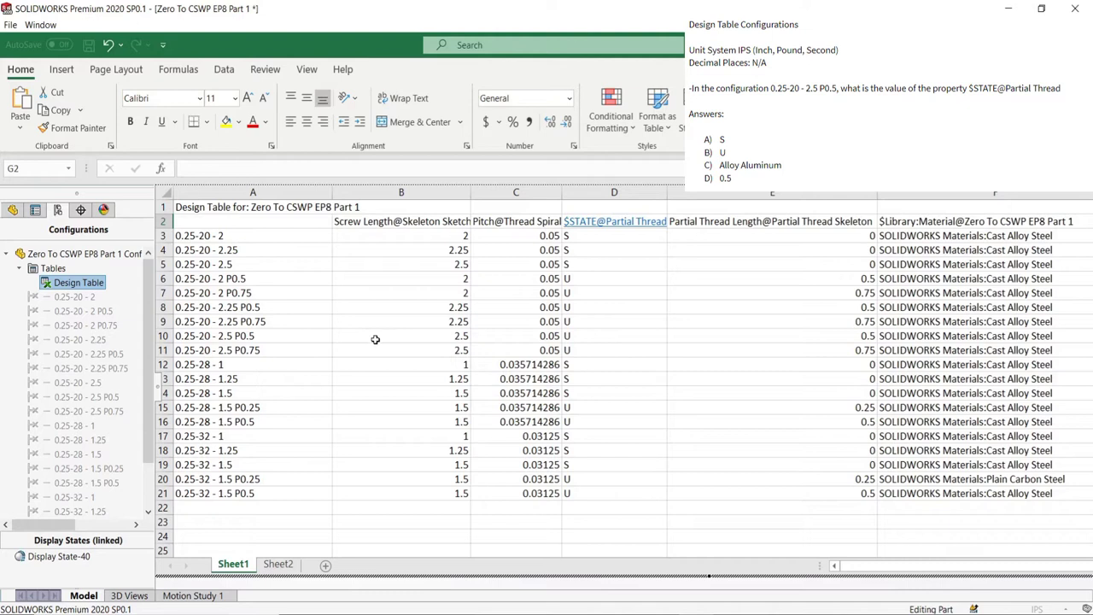
{"action": "left_click", "coordinate": [581, 335]}
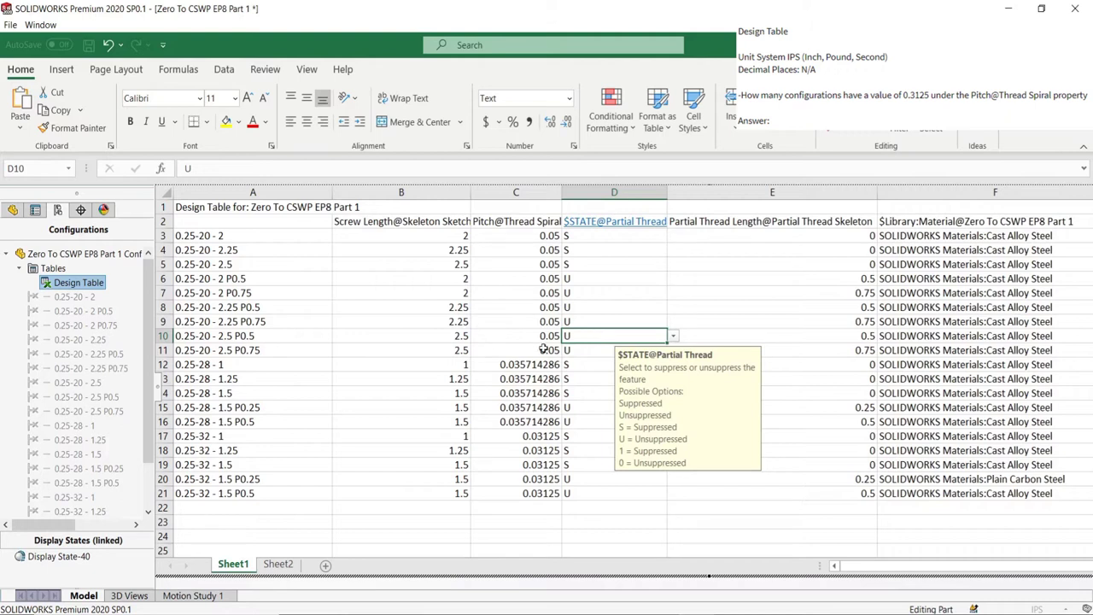
{"action": "left_click", "coordinate": [539, 222]}
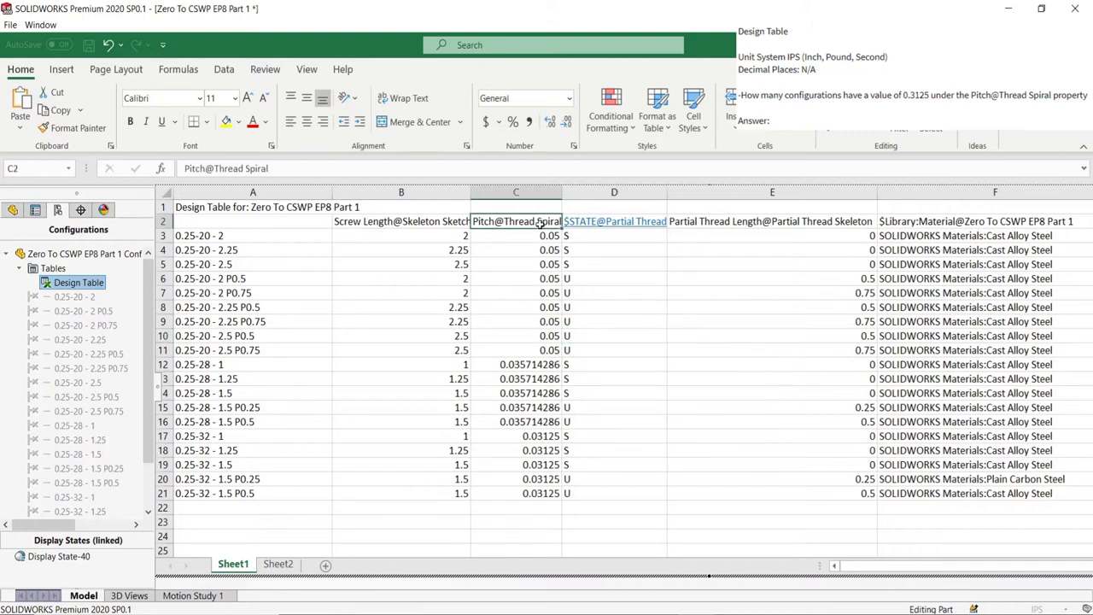
{"action": "left_click", "coordinate": [528, 435]}
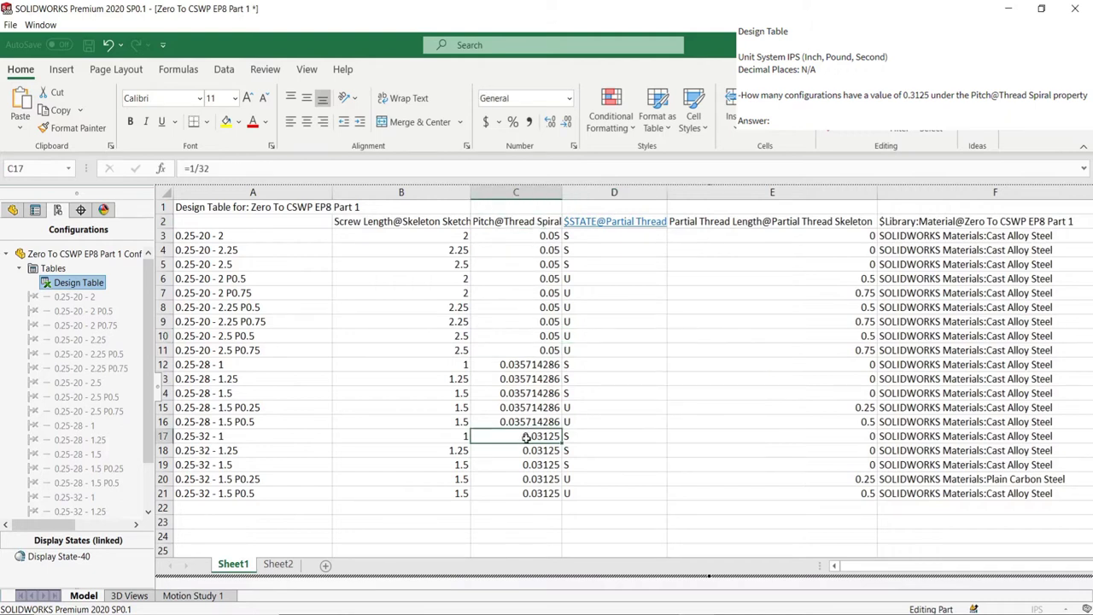
{"action": "left_click", "coordinate": [523, 450]}
{"action": "left_click", "coordinate": [516, 465]}
{"action": "left_click", "coordinate": [512, 479]}
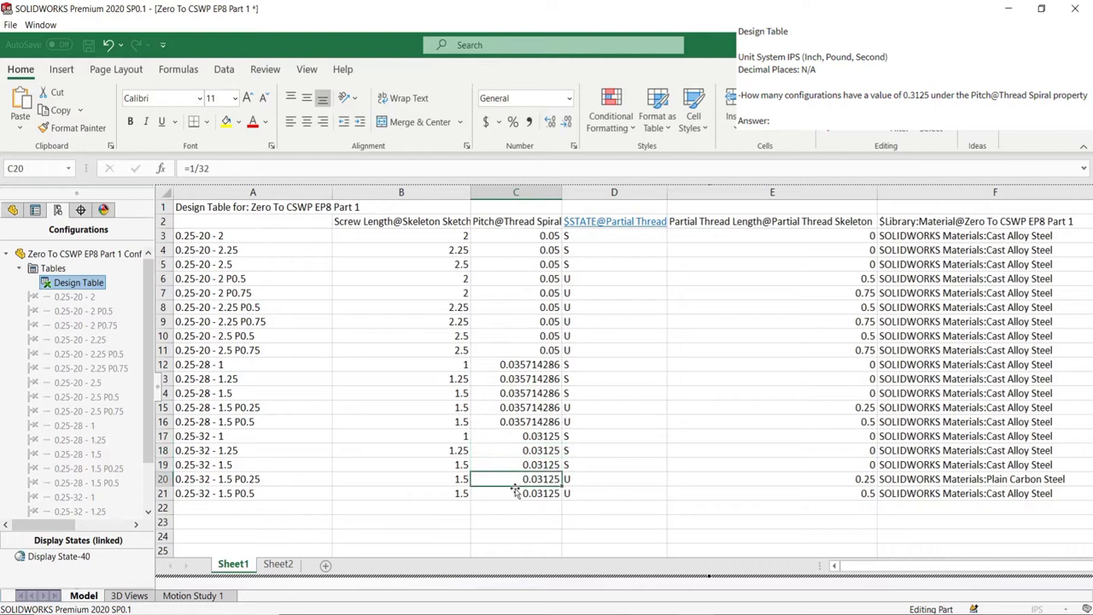
{"action": "left_click", "coordinate": [514, 494]}
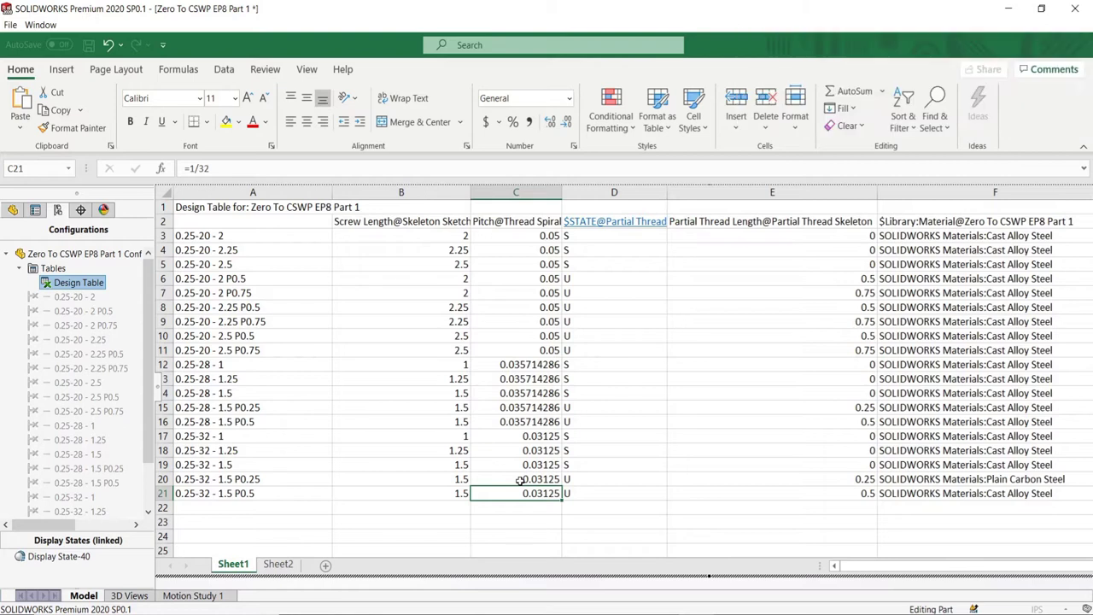
Add row 22 named 0.25-20 - 2.5 P0.25, copying values from the 0.25-20 - 2.5 row
{"action": "left_click", "coordinate": [255, 513]}
{"action": "type", "text": "0.25"}
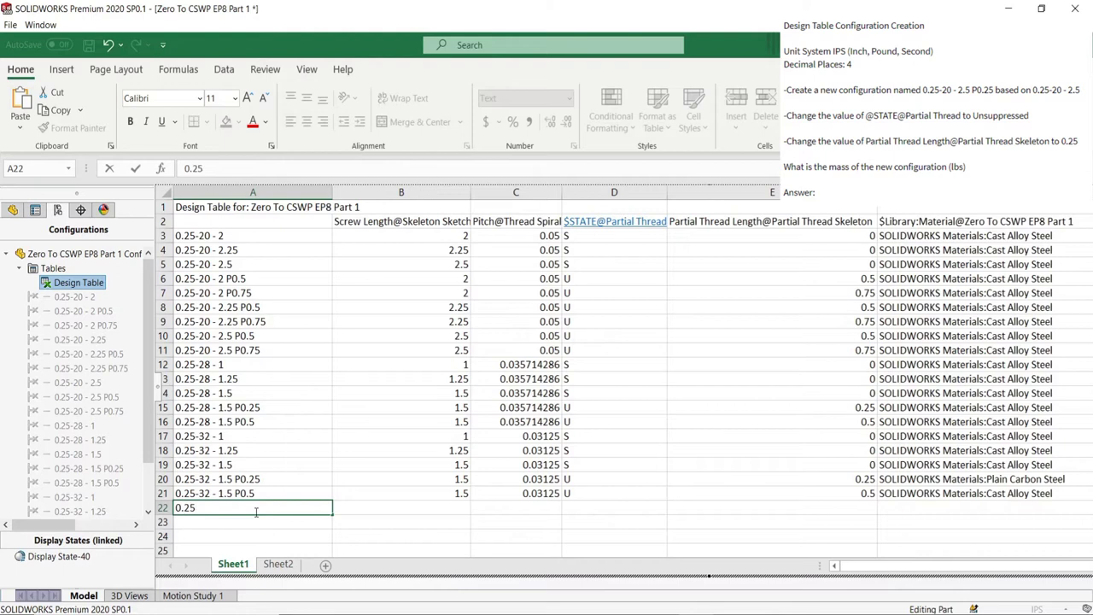
{"action": "type", "text": "-20 - 2.5 P0.25"}
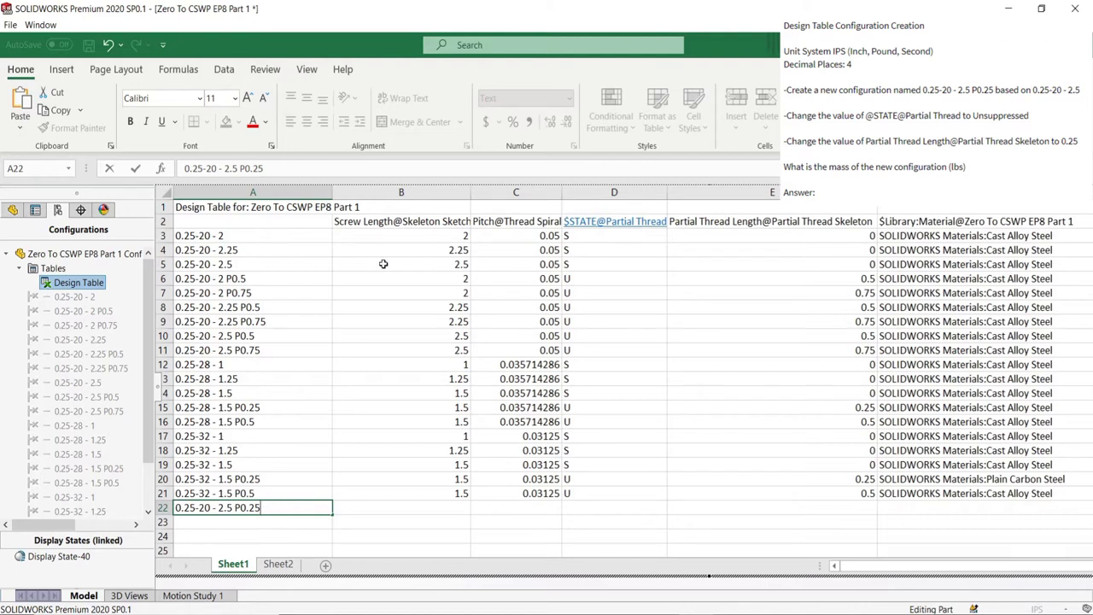
{"action": "left_click_drag", "start_coordinate": [384, 263], "coordinate": [1063, 256]}
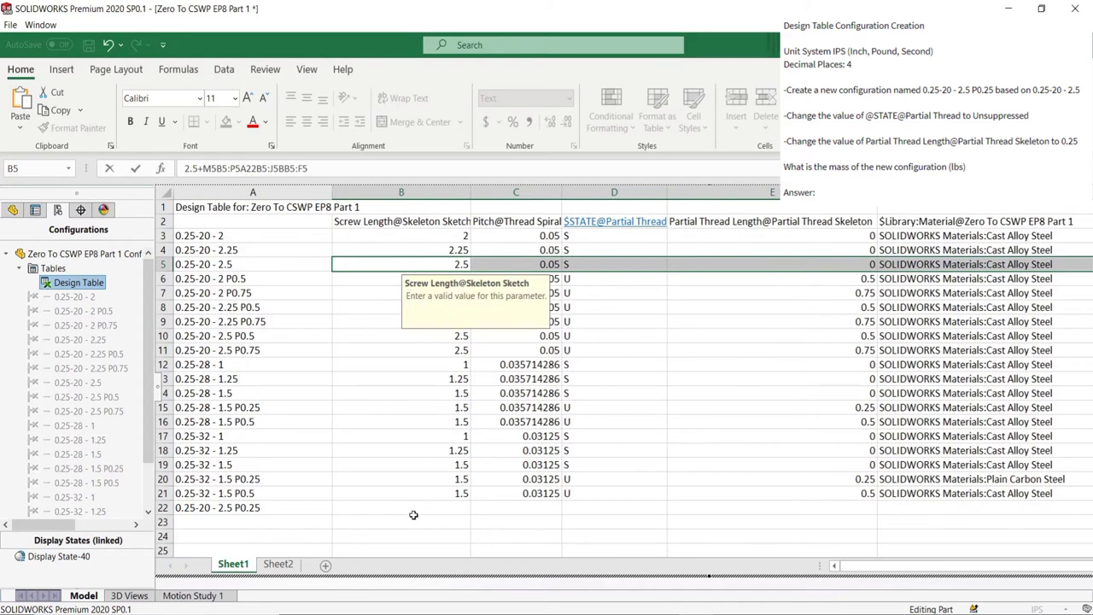
{"action": "key", "text": "ctrl+c"}
{"action": "left_click", "coordinate": [365, 507]}
{"action": "key", "text": "ctrl+v"}
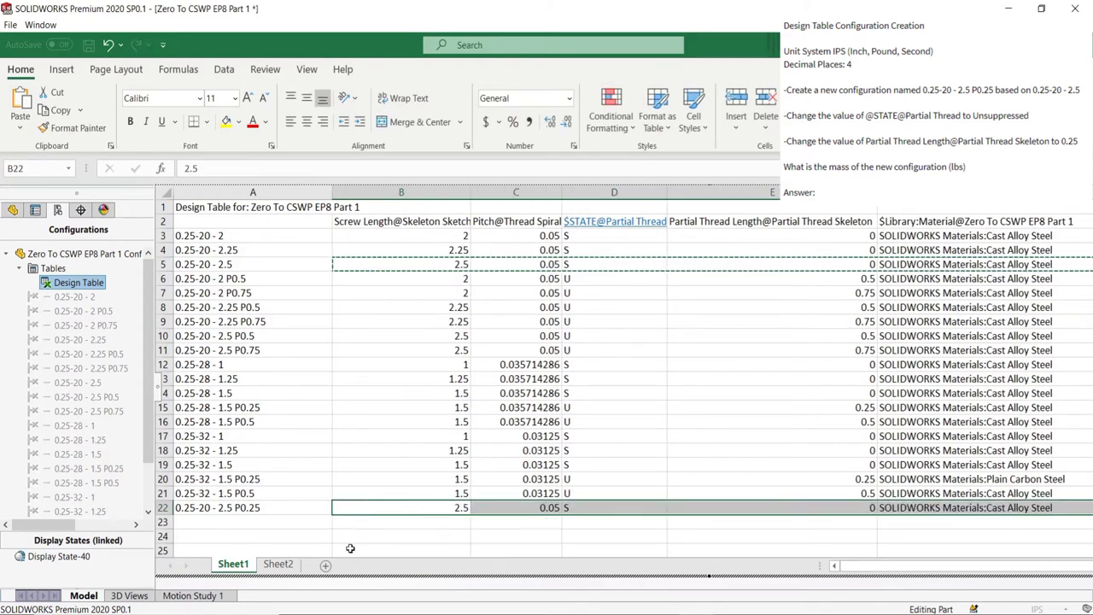
{"action": "left_click", "coordinate": [362, 519]}
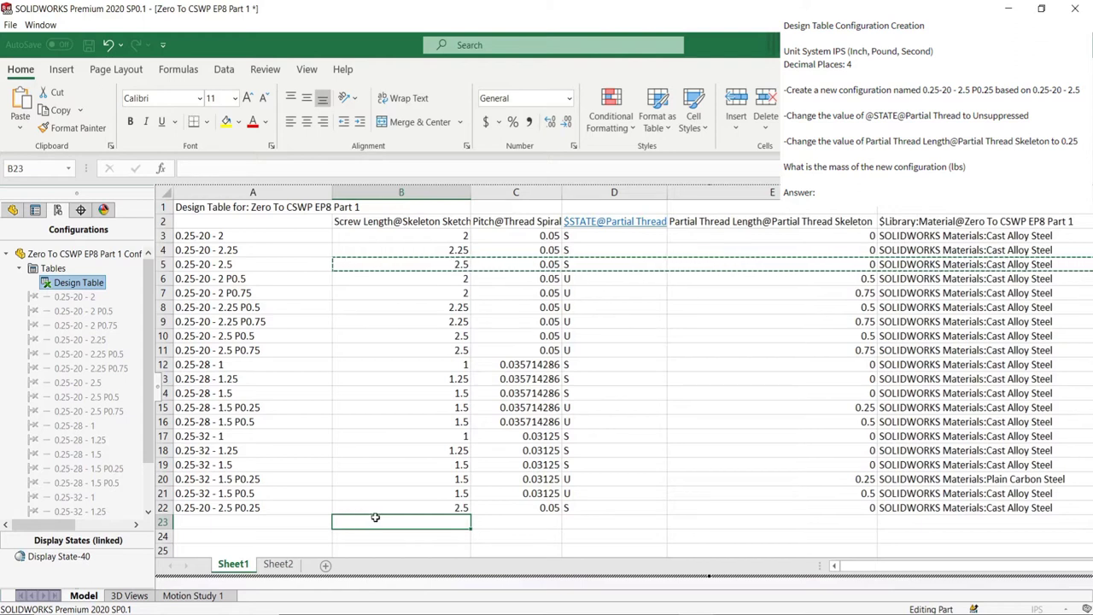
Set the new row's partial thread to U with 0.25 length and close the table
{"action": "left_click", "coordinate": [587, 508]}
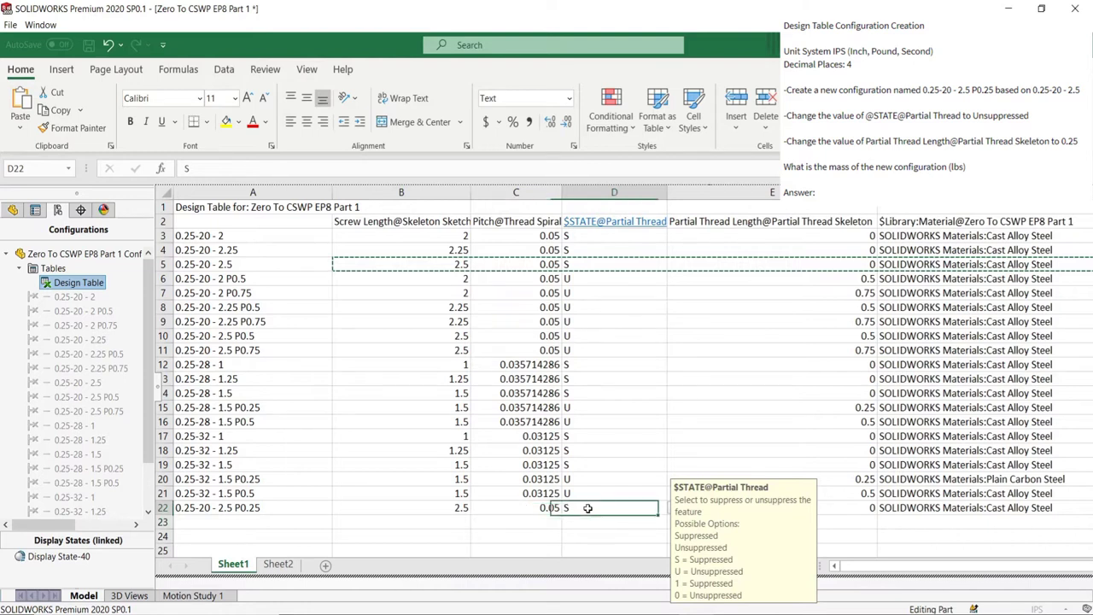
{"action": "type", "text": "U"}
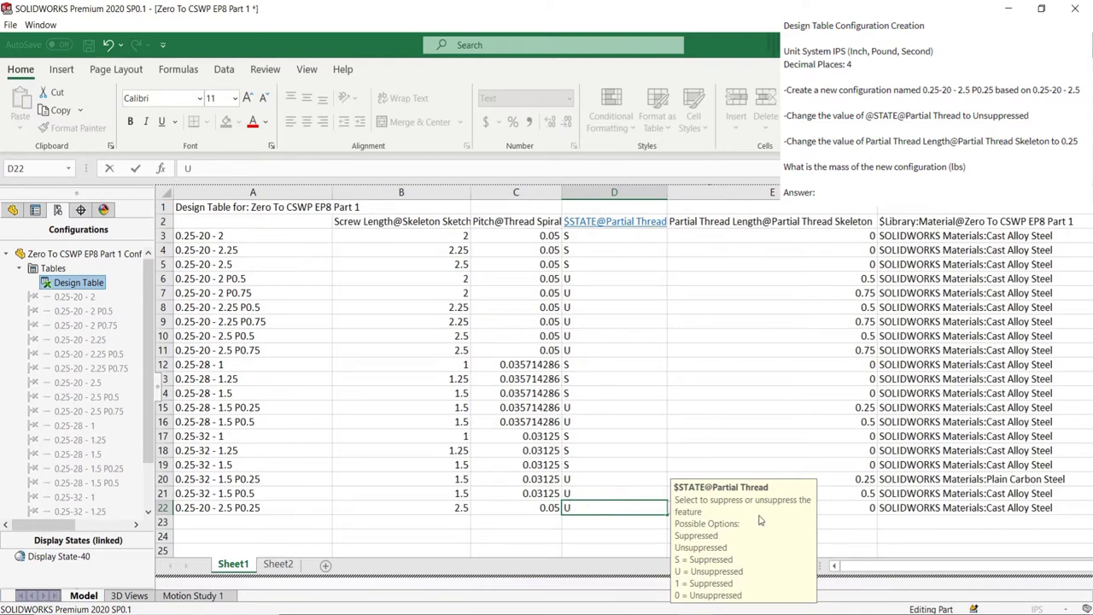
{"action": "double_click", "coordinate": [871, 505]}
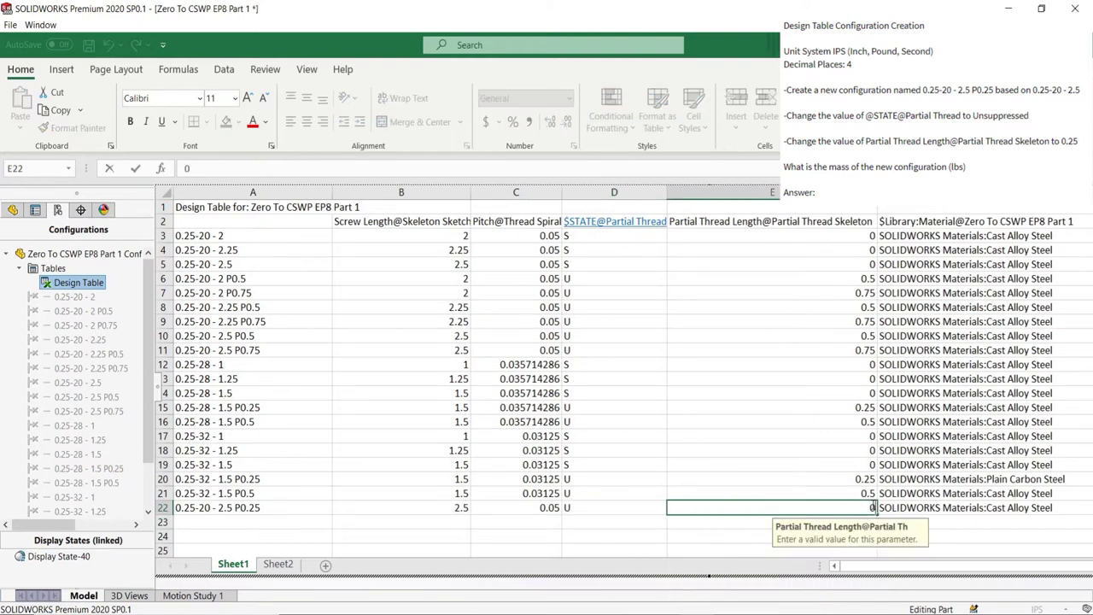
{"action": "key", "text": "BackSpace"}
{"action": "type", "text": "0.25"}
{"action": "left_click", "coordinate": [759, 521]}
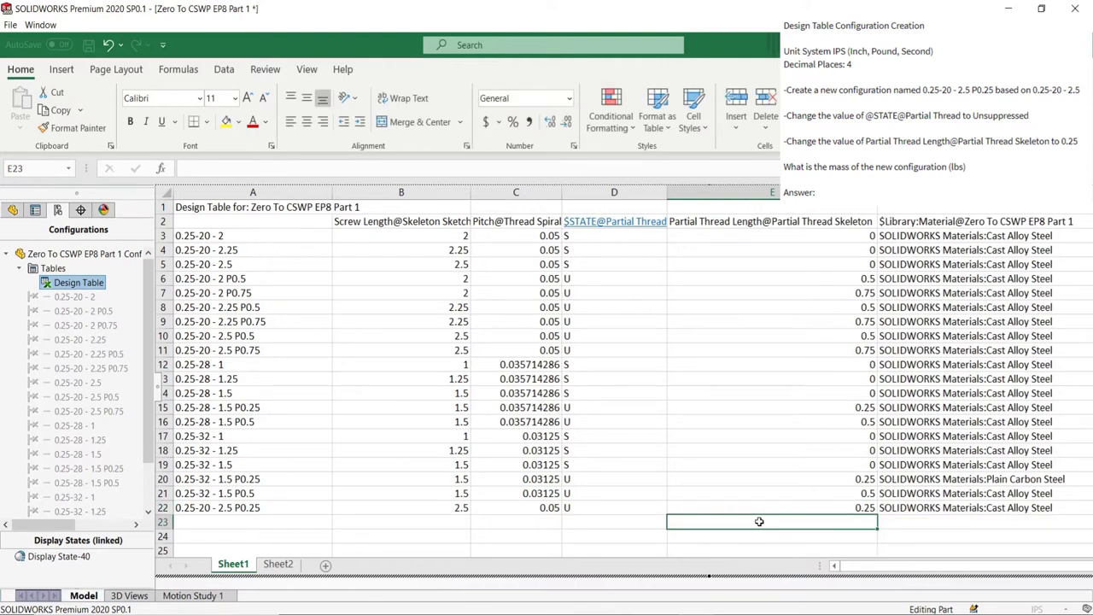
{"action": "left_click", "coordinate": [471, 589]}
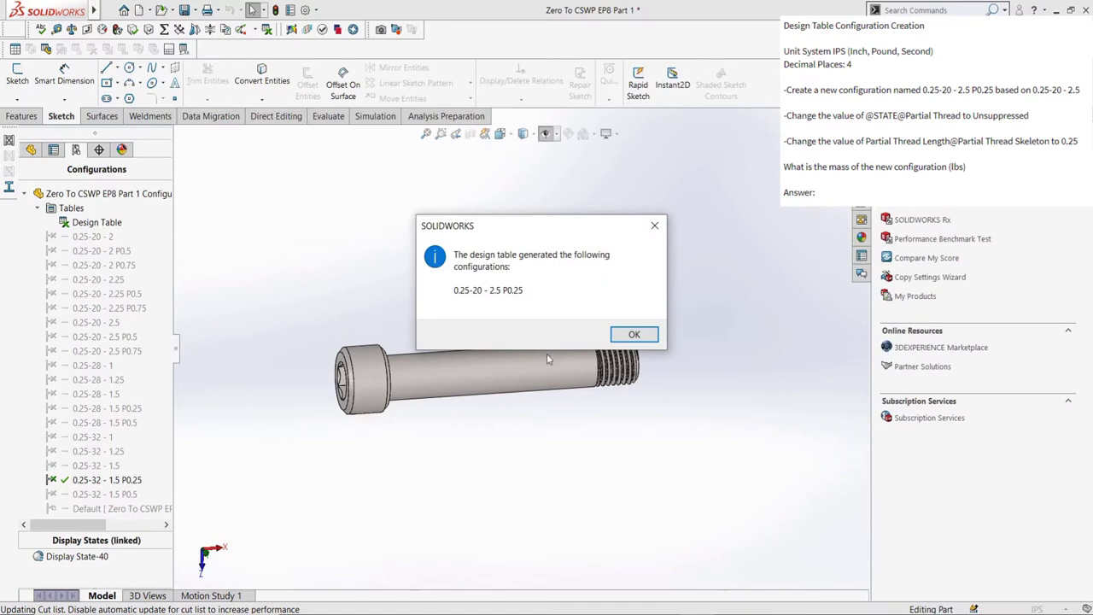
Accept the generated configuration and activate 0.25-20 - 2.5 P0.25
{"action": "left_click", "coordinate": [632, 334]}
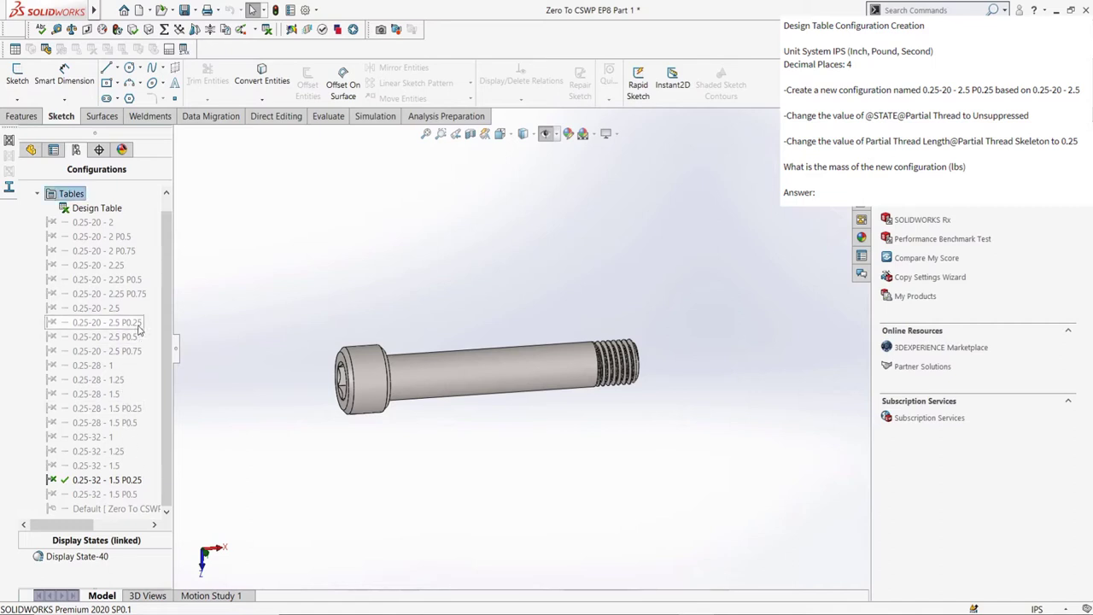
{"action": "double_click", "coordinate": [110, 323]}
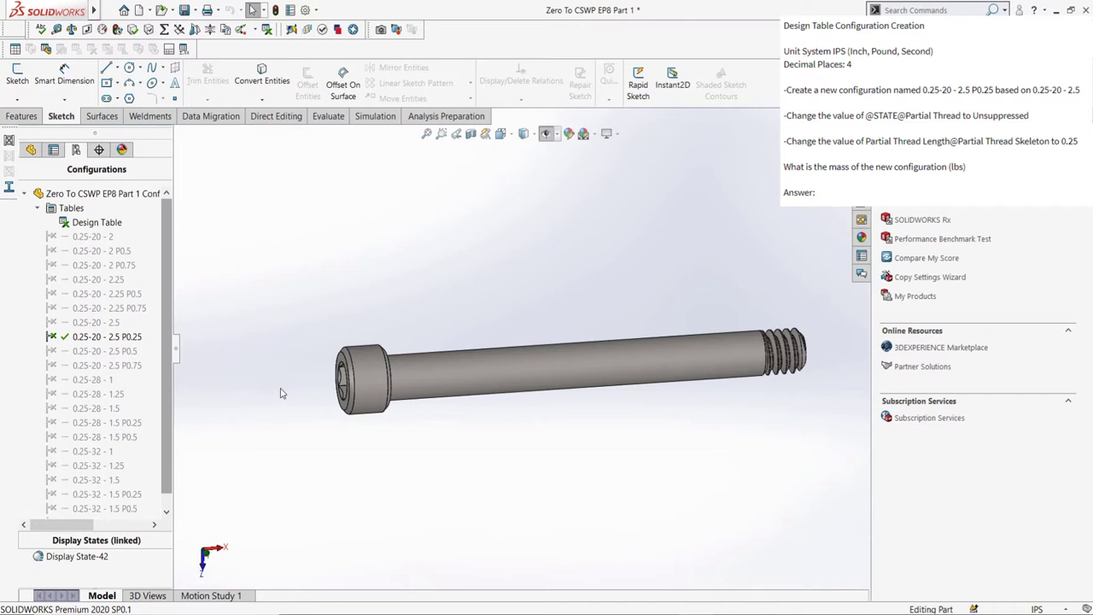
{"action": "right_click_drag", "start_coordinate": [277, 393], "coordinate": [335, 362]}
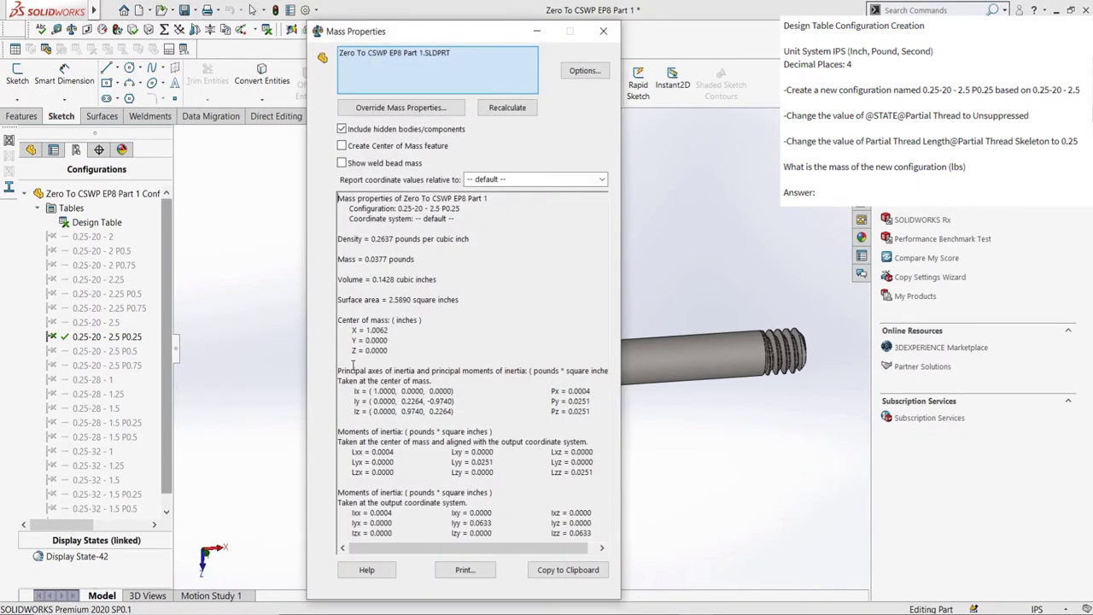
{"action": "left_click_drag", "start_coordinate": [370, 239], "coordinate": [412, 239]}
{"action": "left_click", "coordinate": [602, 31]}
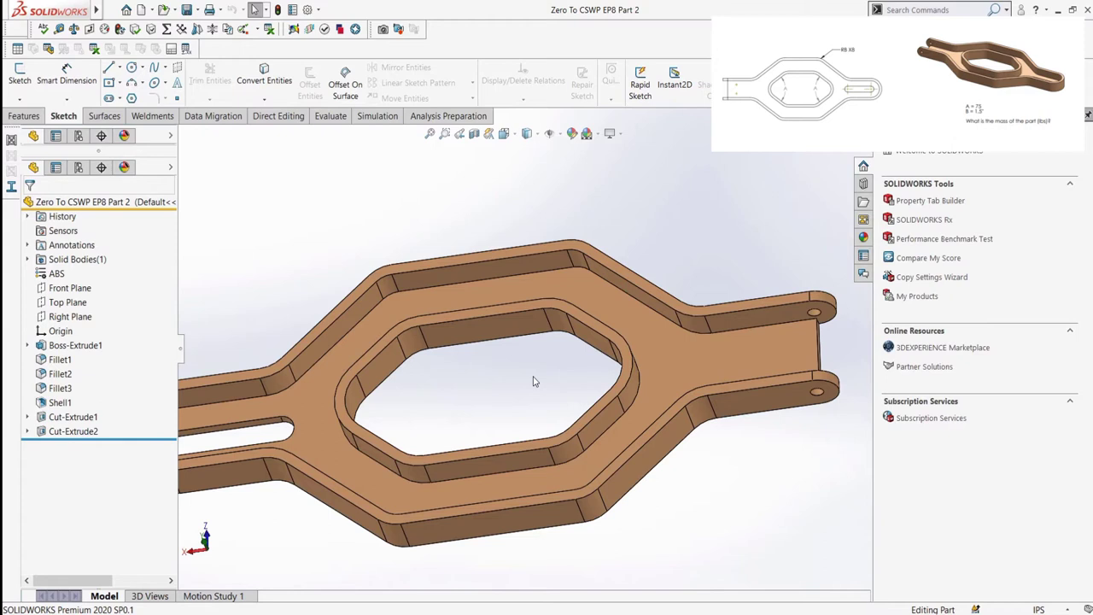
Zoom out and tilt the view to see the whole hexagonal bracket from above
{"action": "scroll", "coordinate": [533, 380], "scroll_direction": "up", "scroll_amount": 3}
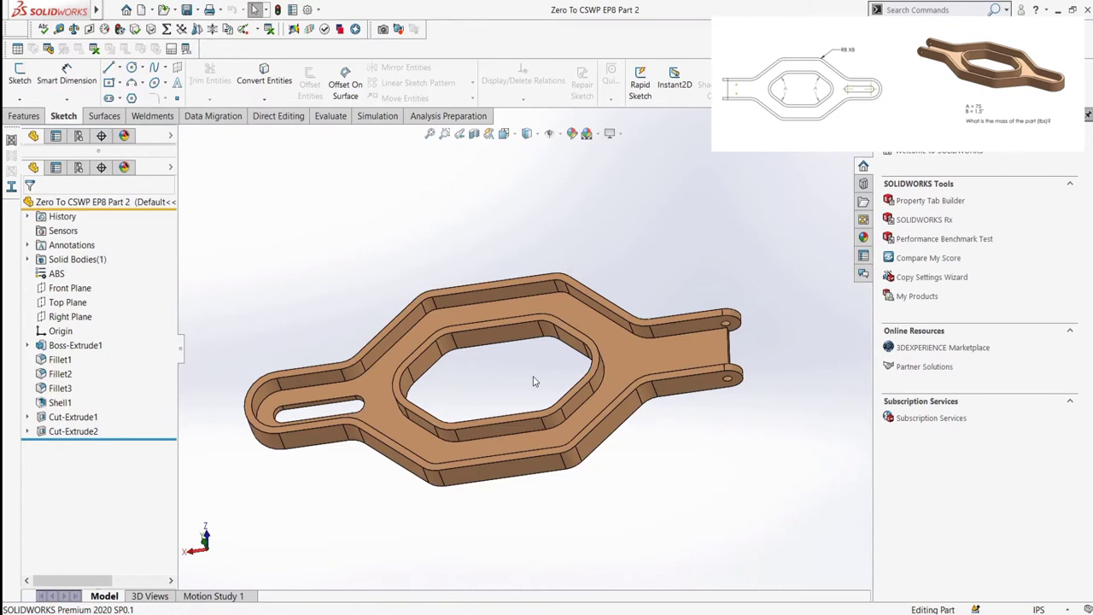
{"action": "scroll", "coordinate": [534, 381], "scroll_direction": "up", "scroll_amount": 2}
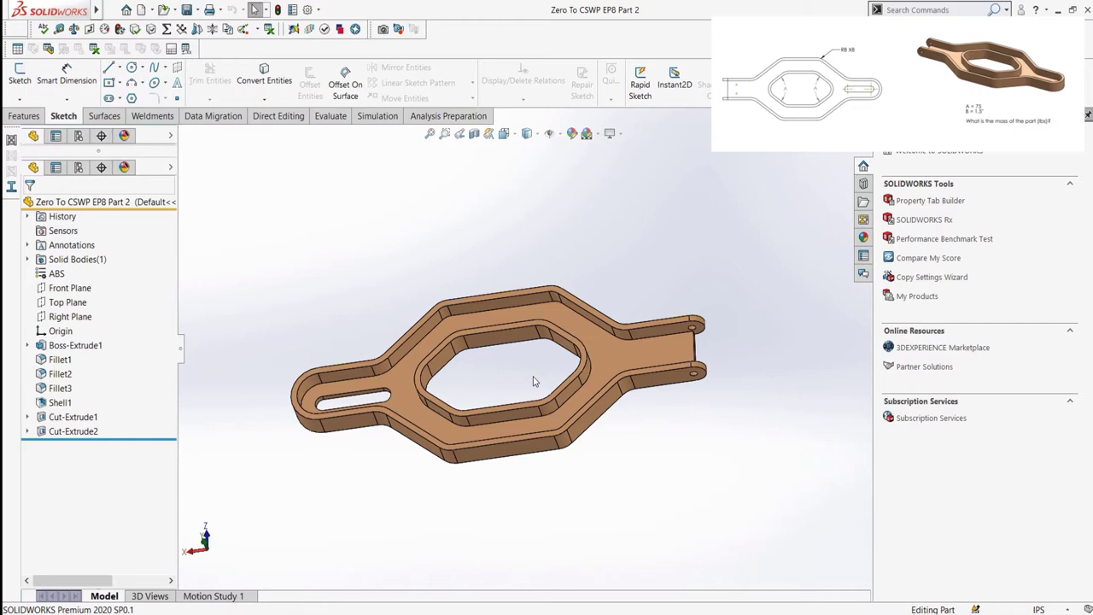
{"action": "middle_click_drag", "start_coordinate": [533, 380], "coordinate": [557, 359]}
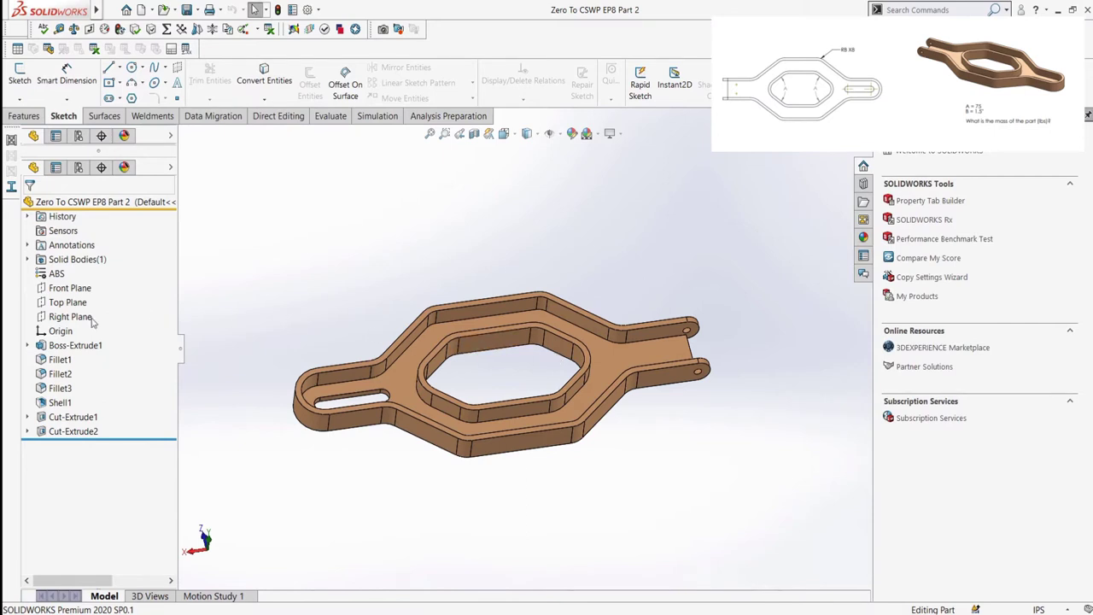
Change both 80° angles in the base Sketch1 to 75° and rebuild the bracket
{"action": "left_click", "coordinate": [26, 345]}
{"action": "left_click", "coordinate": [64, 363]}
{"action": "left_click", "coordinate": [61, 324]}
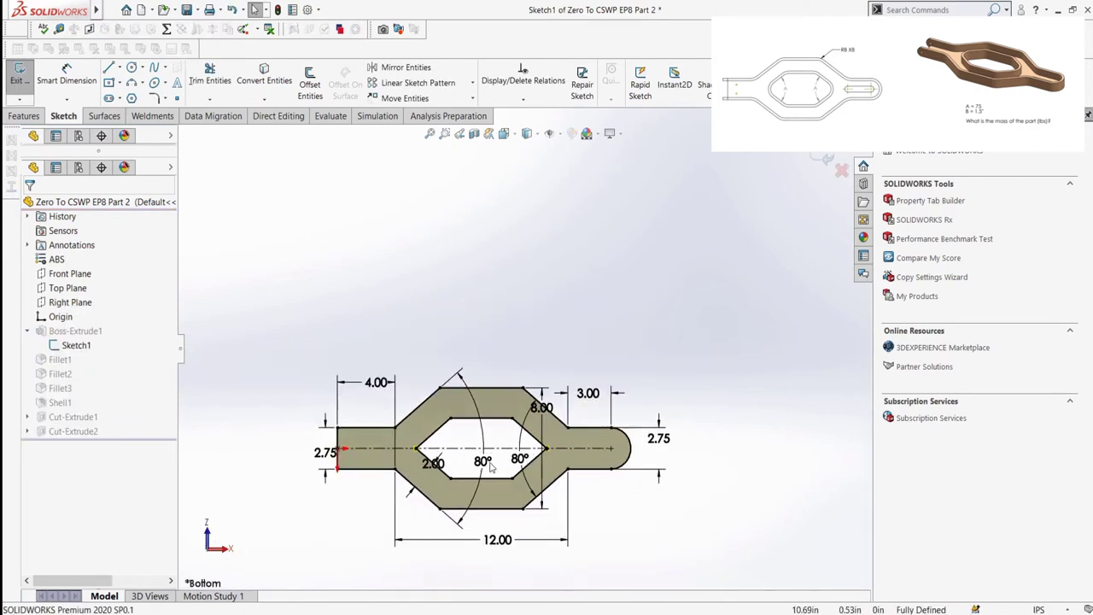
{"action": "scroll", "coordinate": [475, 444], "scroll_direction": "down", "scroll_amount": 2}
{"action": "left_click", "coordinate": [483, 433]}
{"action": "double_click", "coordinate": [483, 434]}
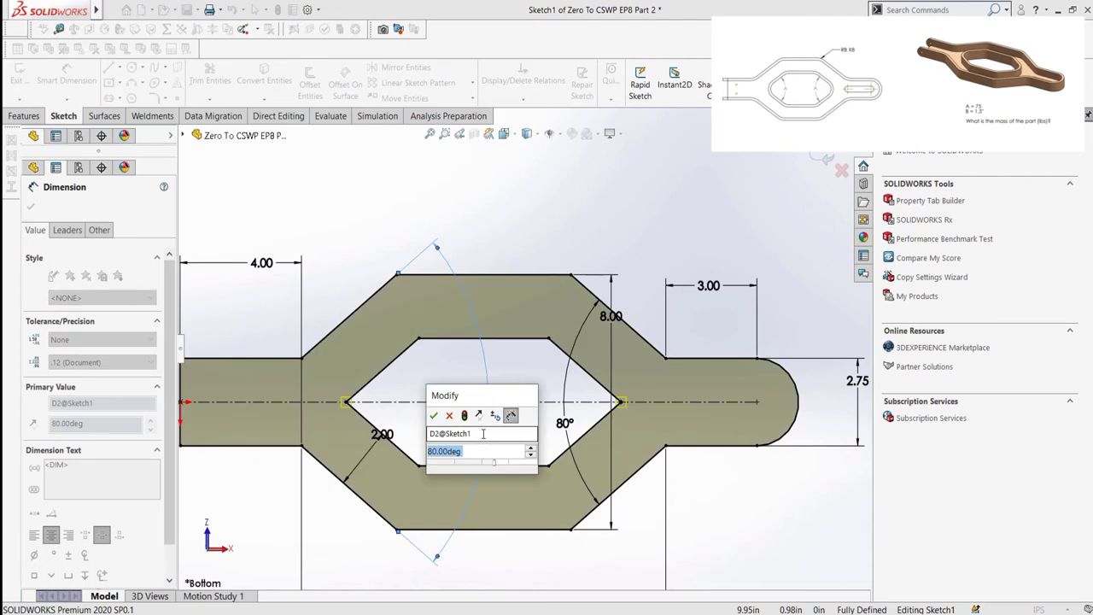
{"action": "type", "text": "75"}
{"action": "key", "text": "Return"}
{"action": "double_click", "coordinate": [563, 430]}
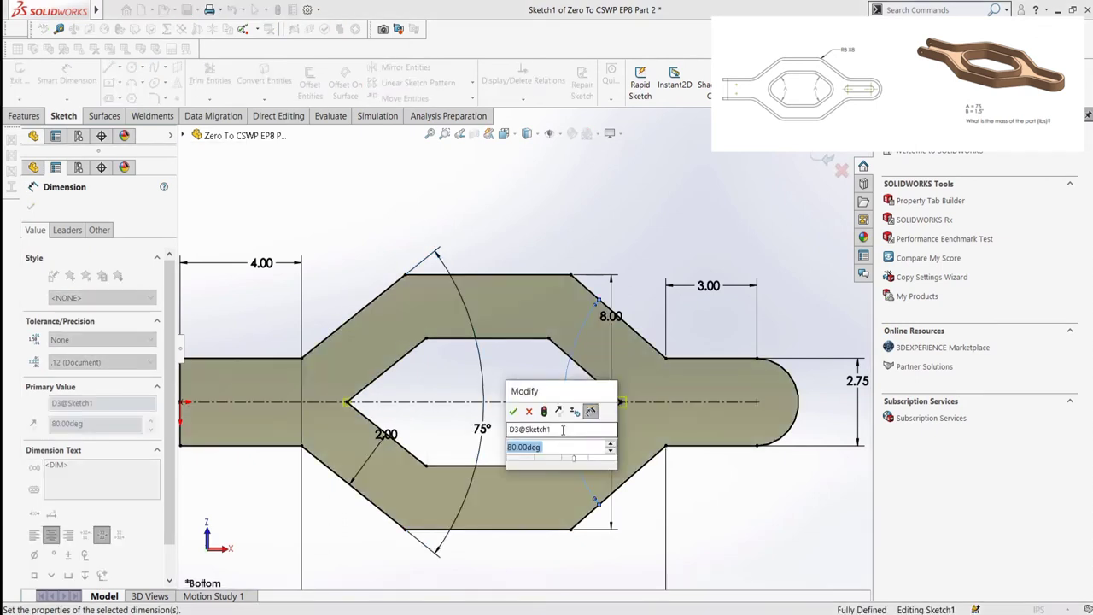
{"action": "type", "text": "75"}
{"action": "key", "text": "Return"}
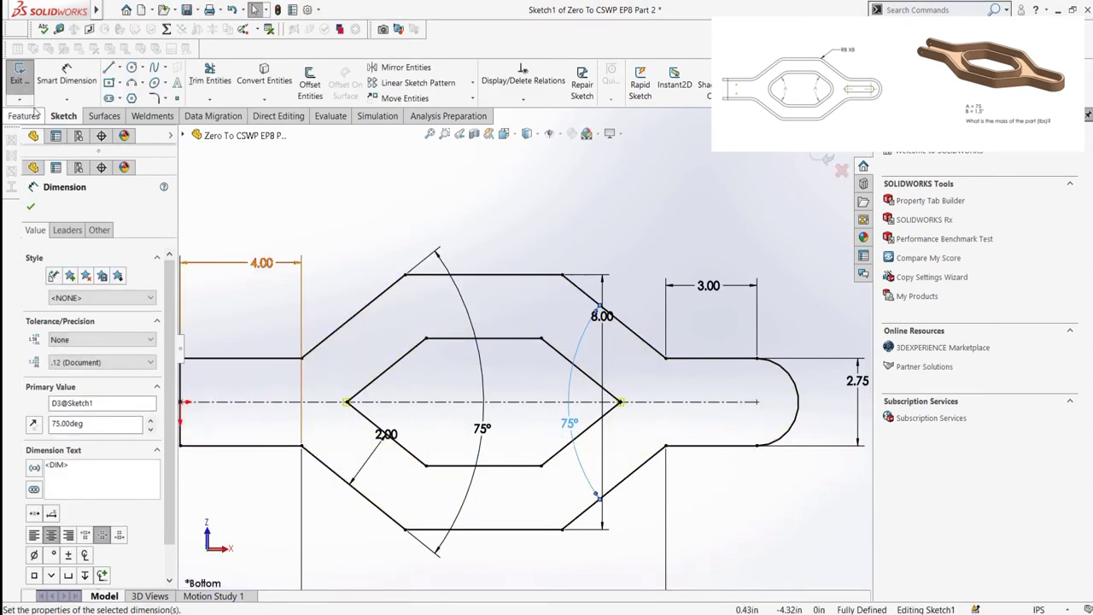
{"action": "left_click", "coordinate": [22, 85]}
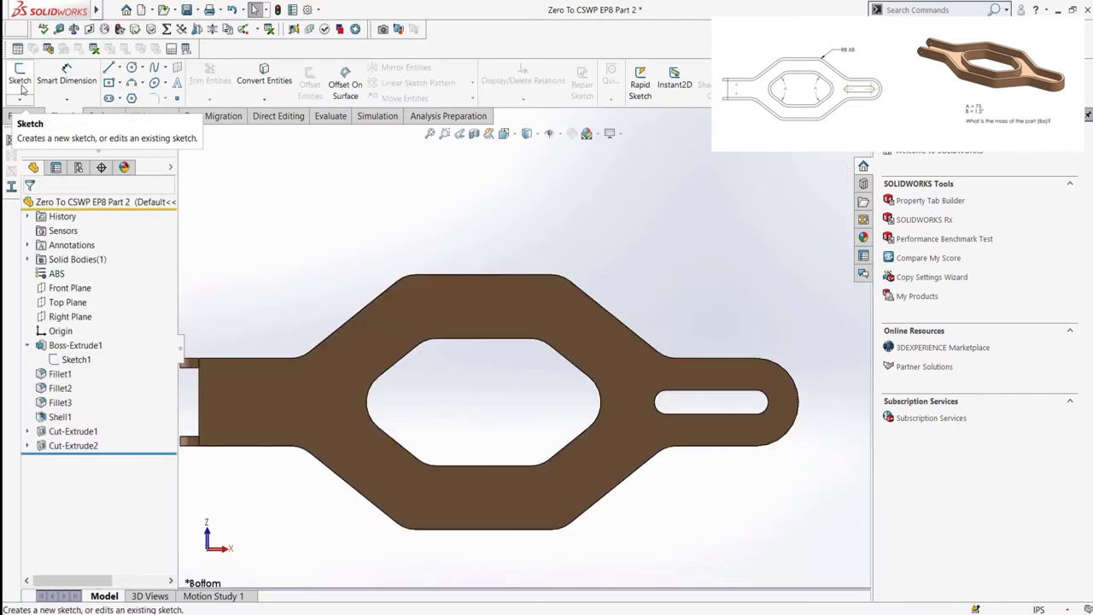
Orbit the bracket and inspect the fillet faces on its outer wall
{"action": "mouse_move", "coordinate": [293, 239]}
{"action": "middle_mouse_down"}
{"action": "mouse_move", "coordinate": [340, 276]}
{"action": "mouse_move", "coordinate": [301, 199]}
{"action": "middle_mouse_up"}
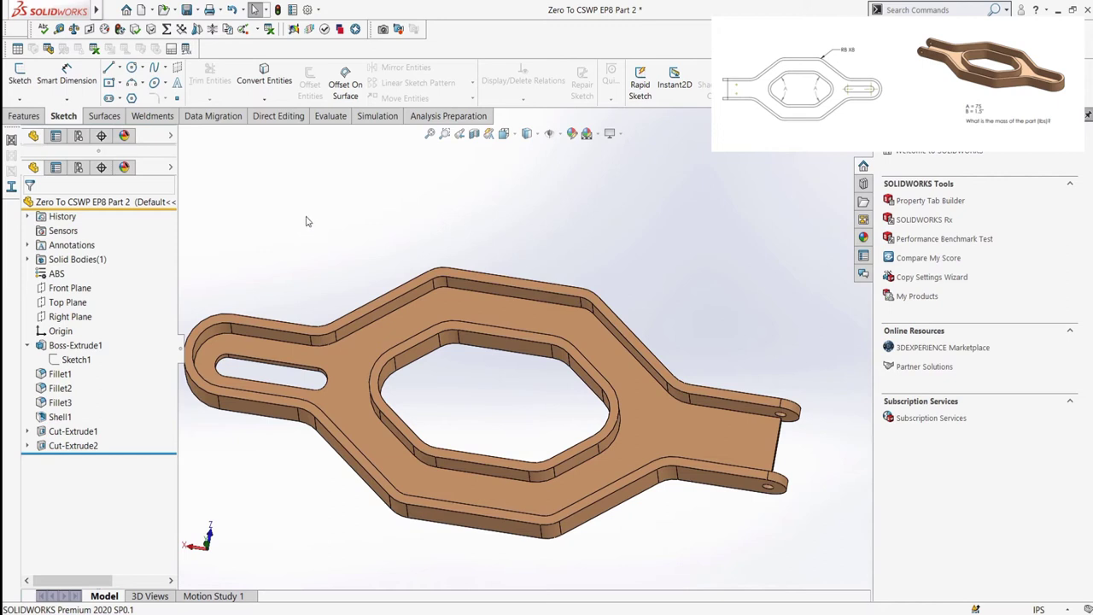
{"action": "middle_click_drag", "start_coordinate": [338, 316], "coordinate": [420, 244]}
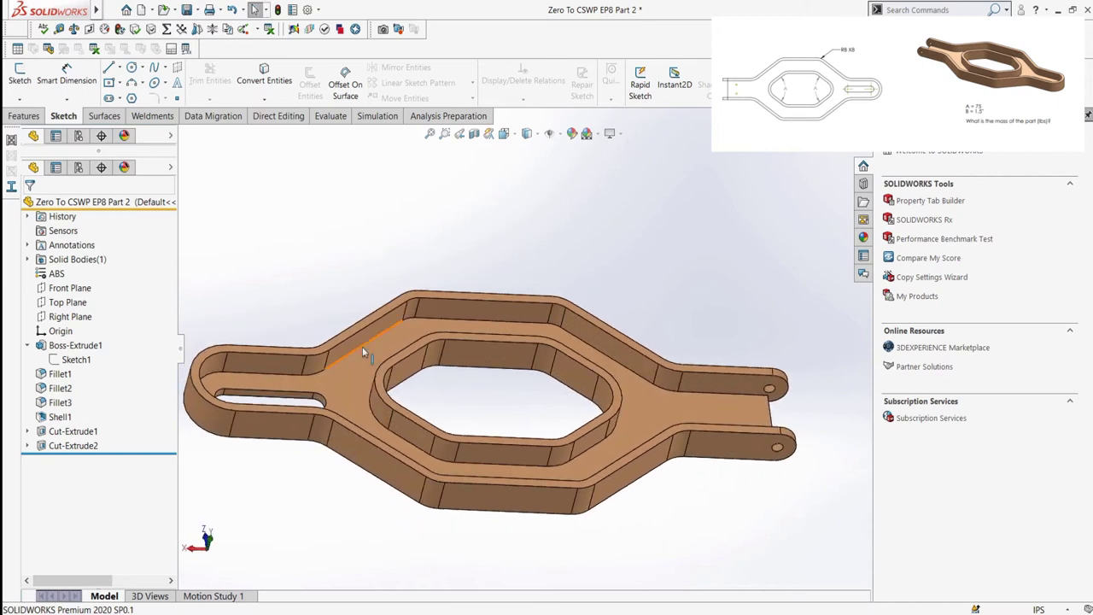
{"action": "left_click", "coordinate": [321, 413]}
{"action": "left_click", "coordinate": [435, 488]}
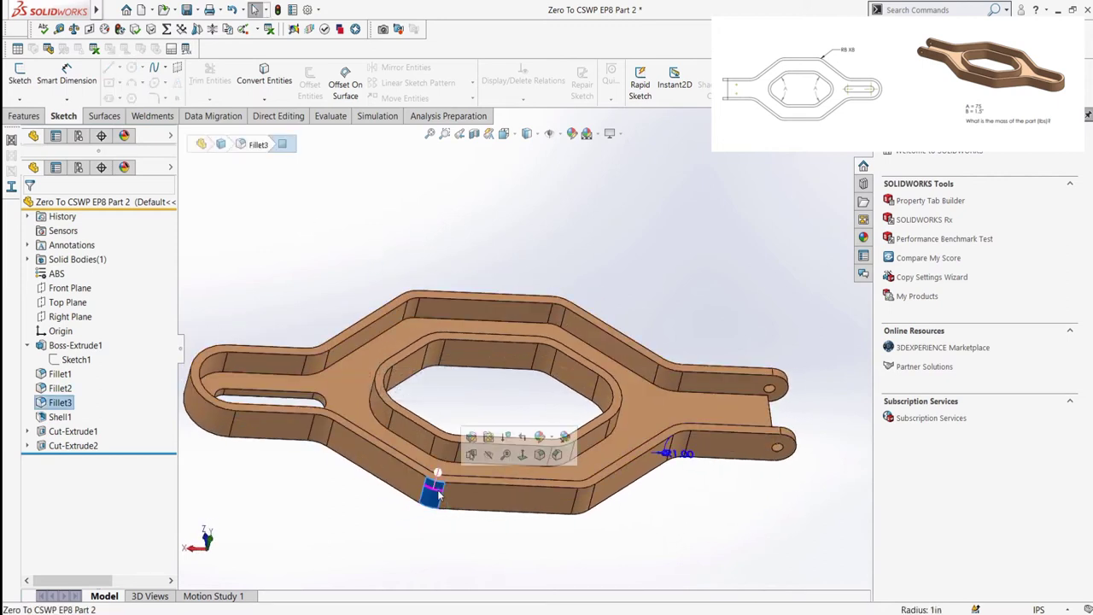
{"action": "left_click", "coordinate": [584, 496]}
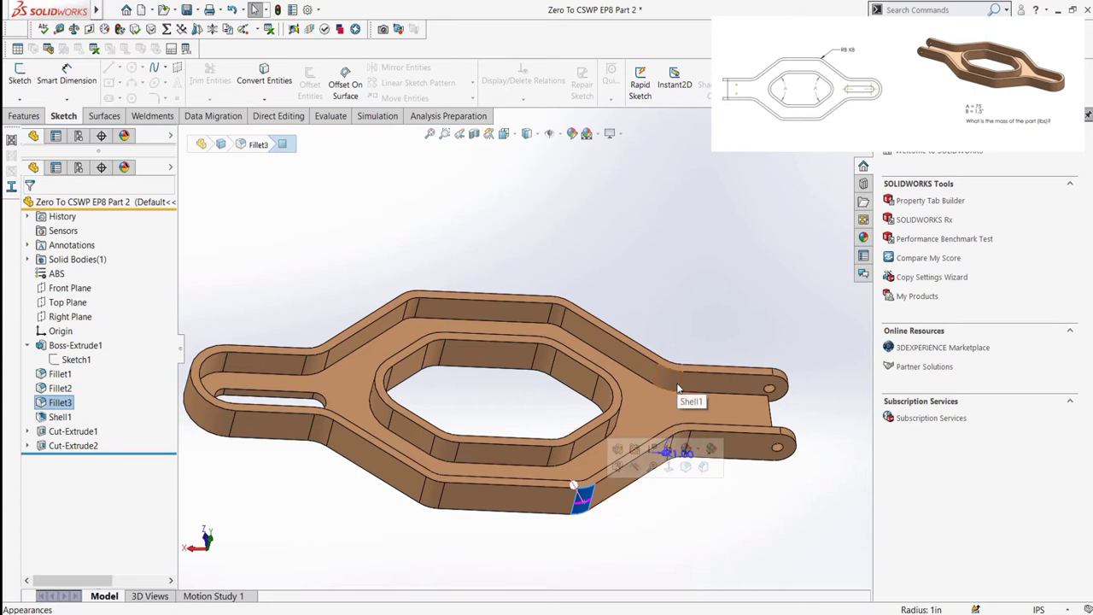
{"action": "key", "text": "Escape"}
Change the Fillet3 radius to 1.5 in
{"action": "left_click", "coordinate": [61, 402]}
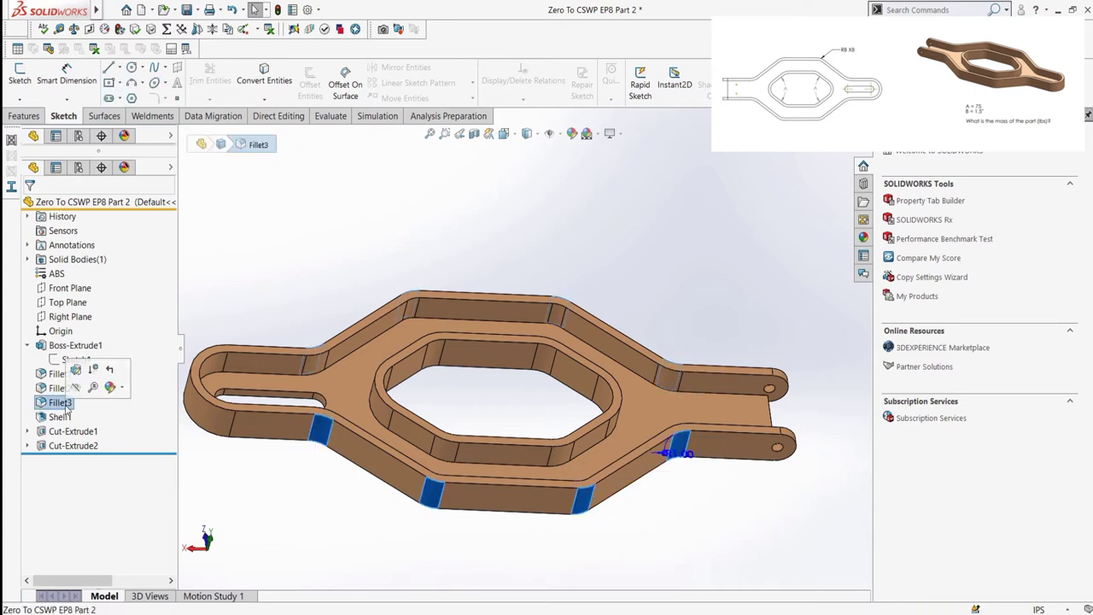
{"action": "left_click", "coordinate": [75, 368]}
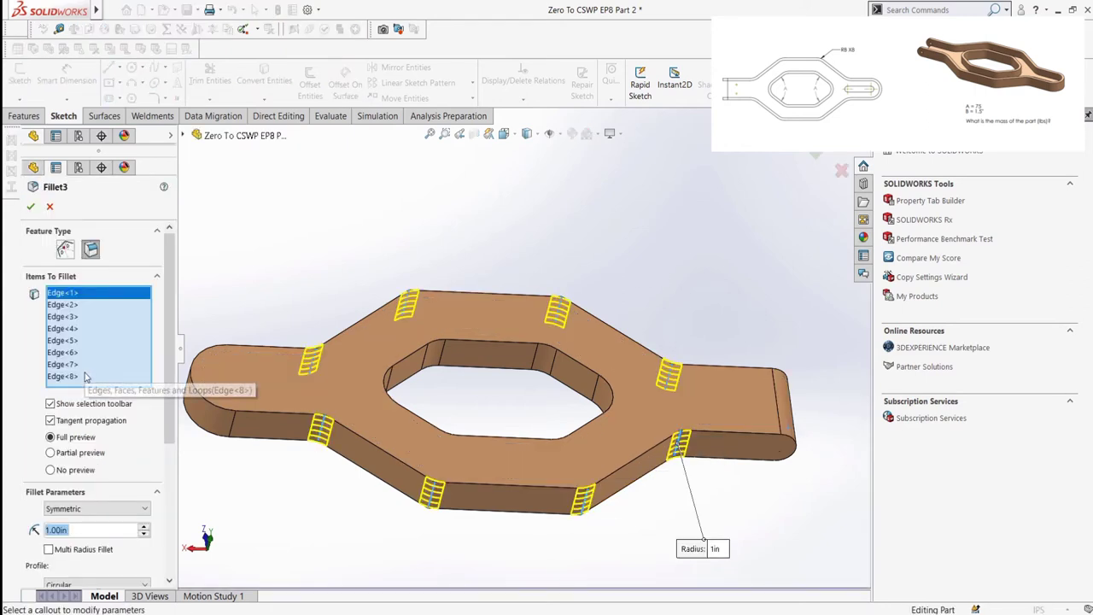
{"action": "type", "text": "1.5"}
{"action": "key", "text": "Return"}
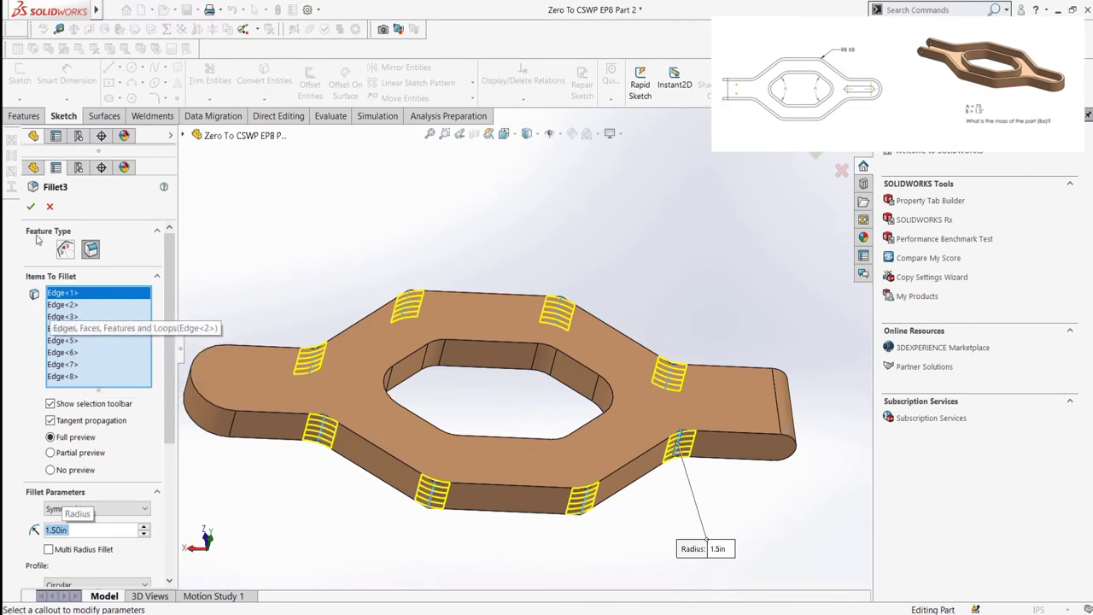
{"action": "left_click", "coordinate": [30, 206]}
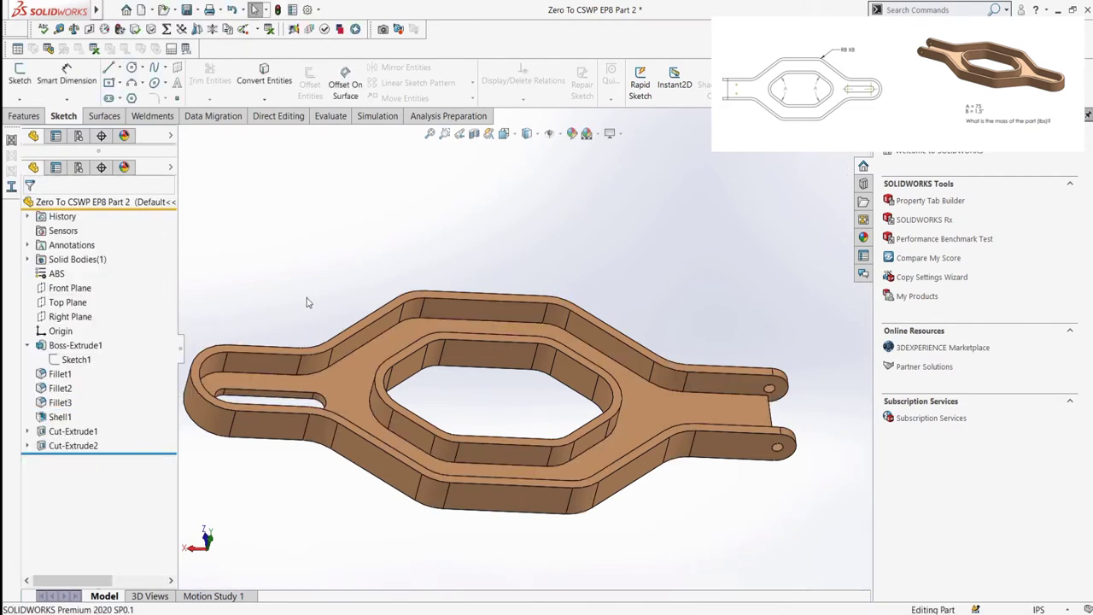
{"action": "right_click_drag", "start_coordinate": [307, 302], "coordinate": [388, 268]}
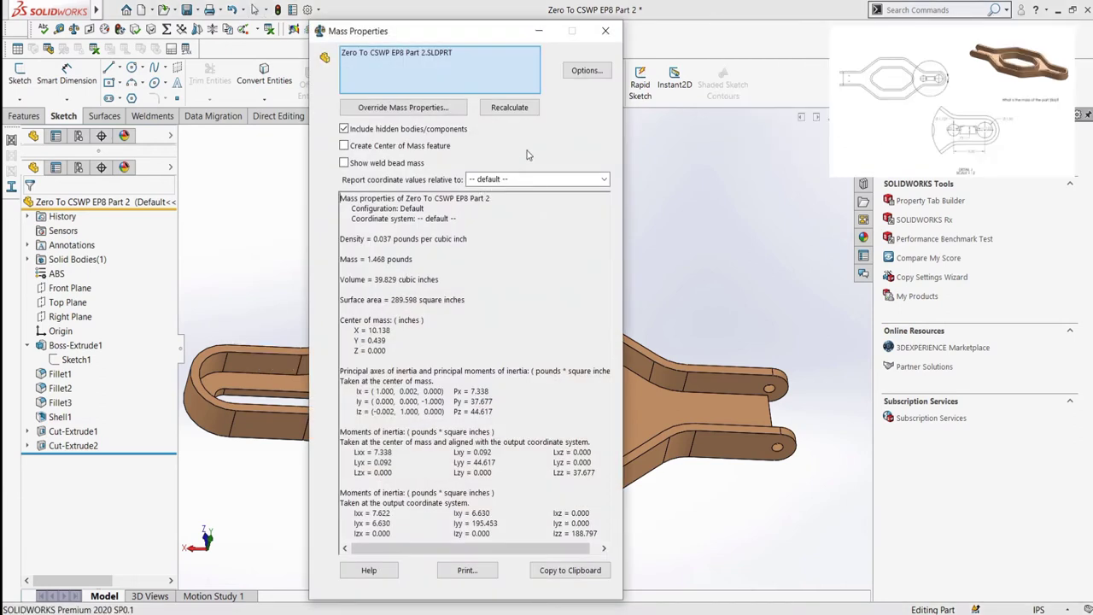
{"action": "left_click", "coordinate": [580, 73]}
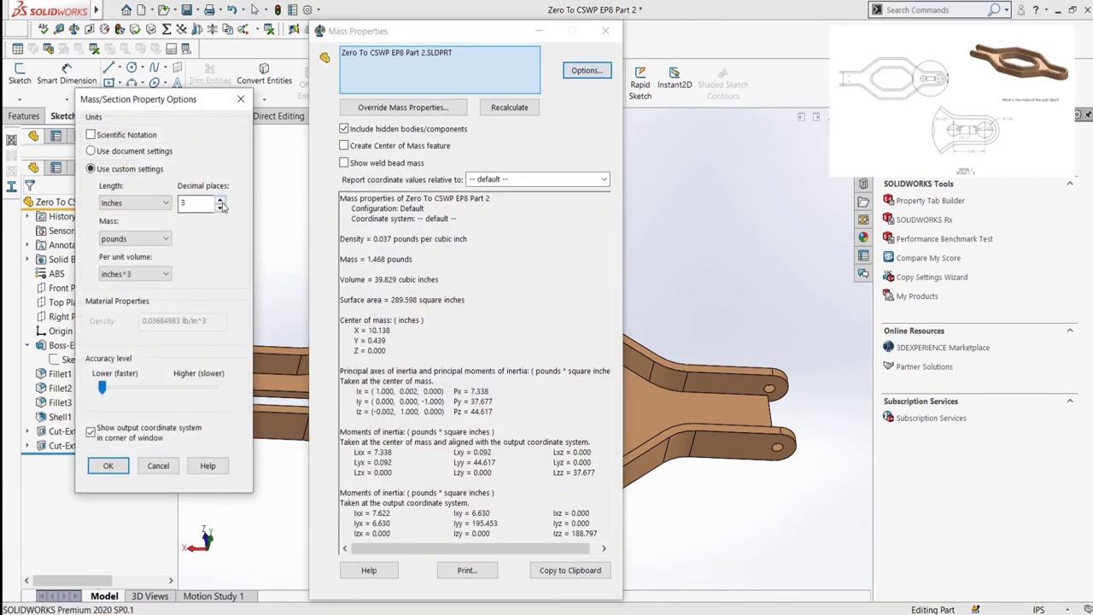
{"action": "left_click", "coordinate": [108, 465]}
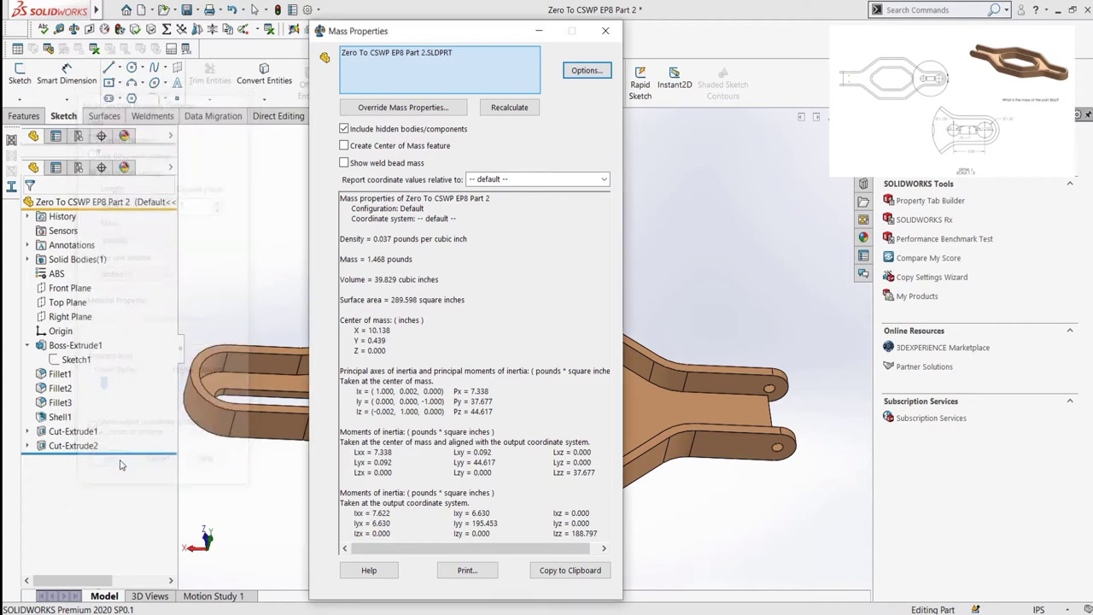
{"action": "left_click_drag", "start_coordinate": [368, 259], "coordinate": [388, 259]}
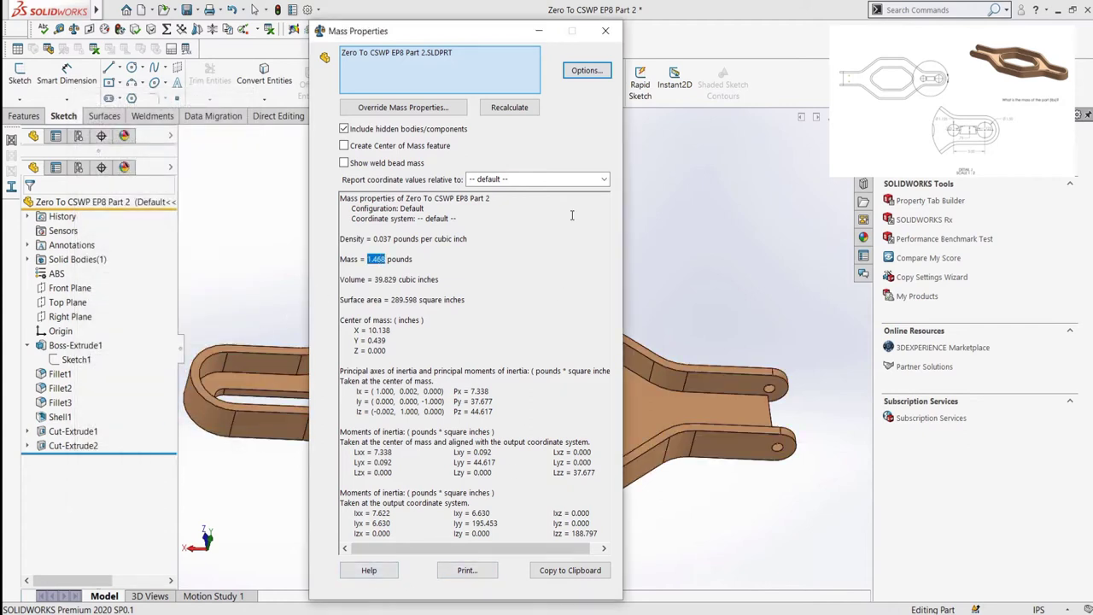
{"action": "left_click", "coordinate": [606, 32]}
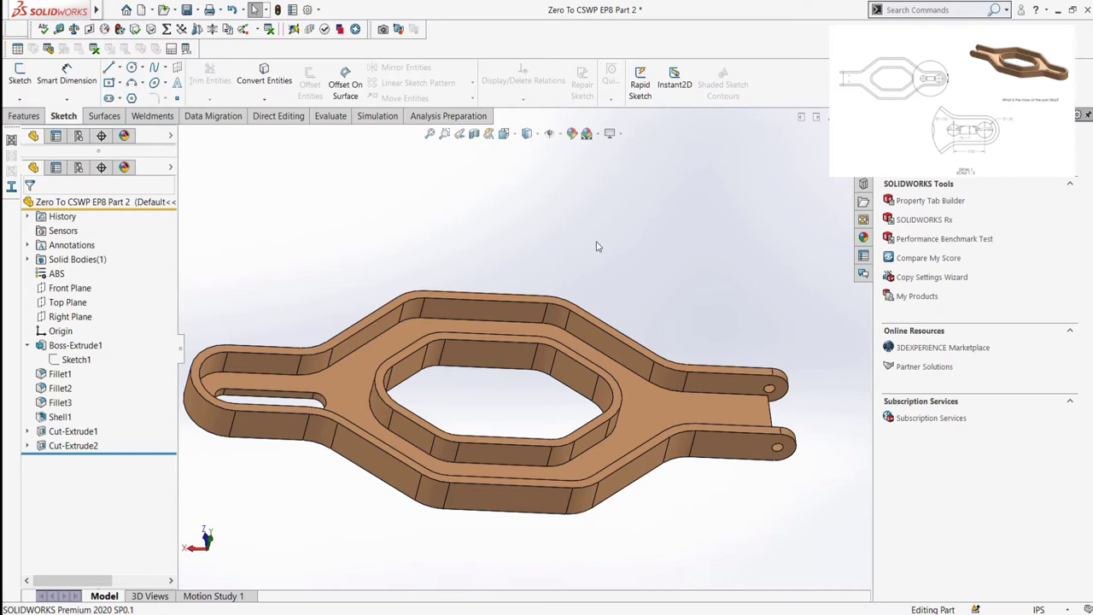
{"action": "key", "text": "ctrl+5"}
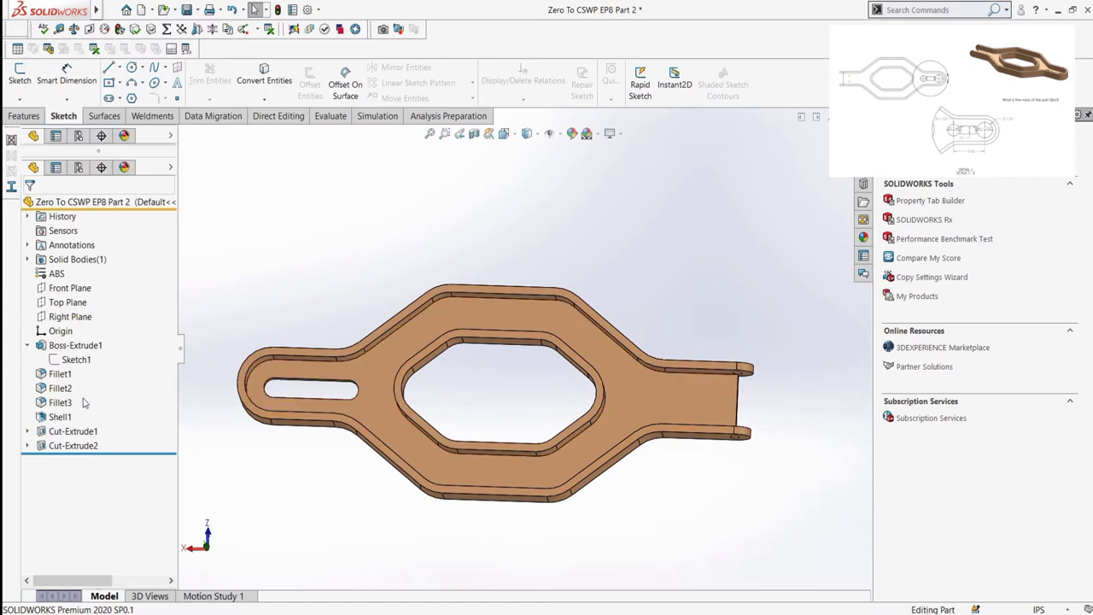
Edit Sketch3 under Cut-Extrude1 viewed Normal To, and select its 3.00 slot length dimension
{"action": "left_click", "coordinate": [72, 431]}
{"action": "left_click", "coordinate": [27, 431]}
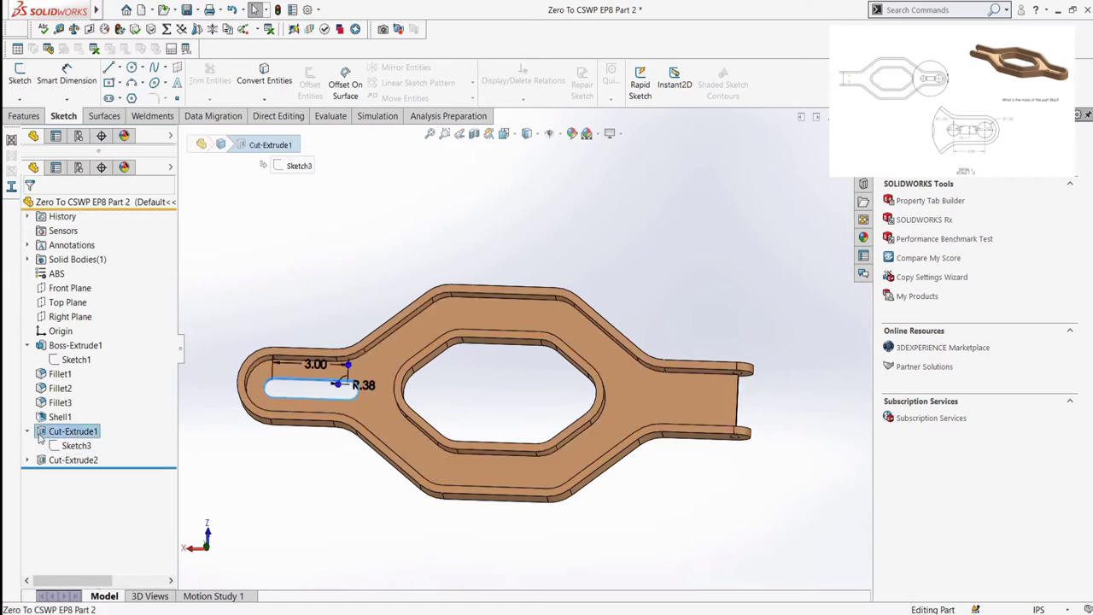
{"action": "left_click", "coordinate": [57, 446]}
{"action": "left_click", "coordinate": [70, 419]}
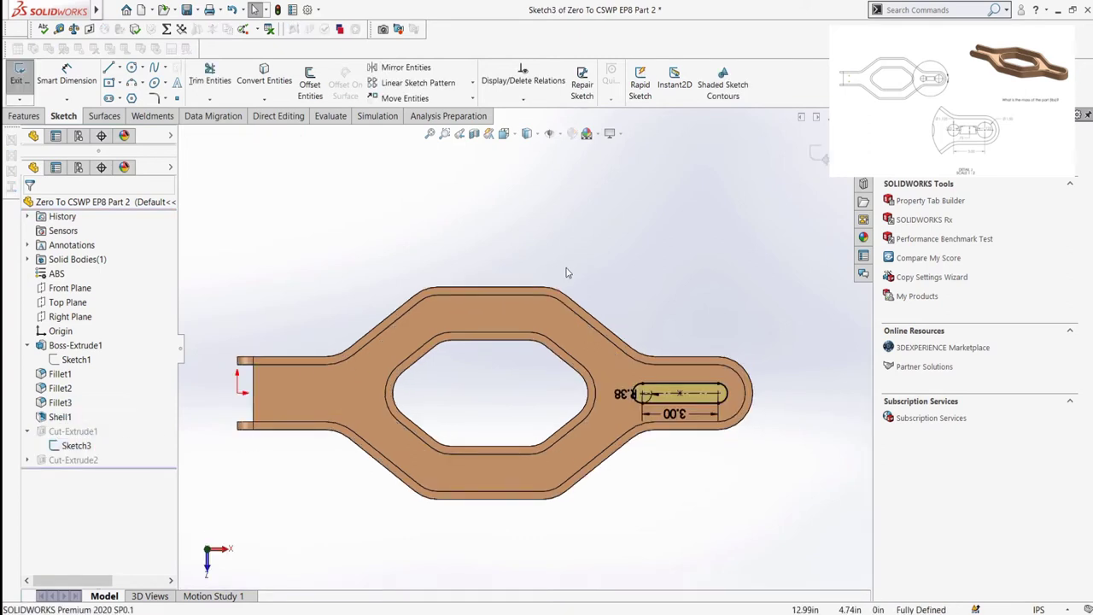
{"action": "scroll", "coordinate": [660, 371], "scroll_direction": "up", "scroll_amount": 3}
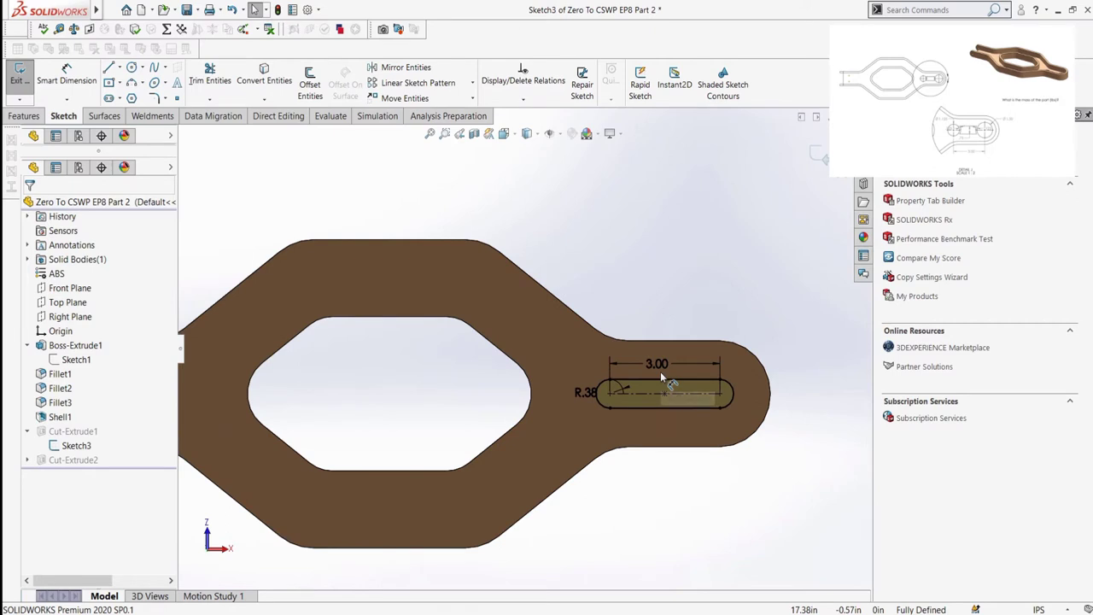
{"action": "key", "text": "ctrl+8"}
{"action": "key", "text": "ctrl+8"}
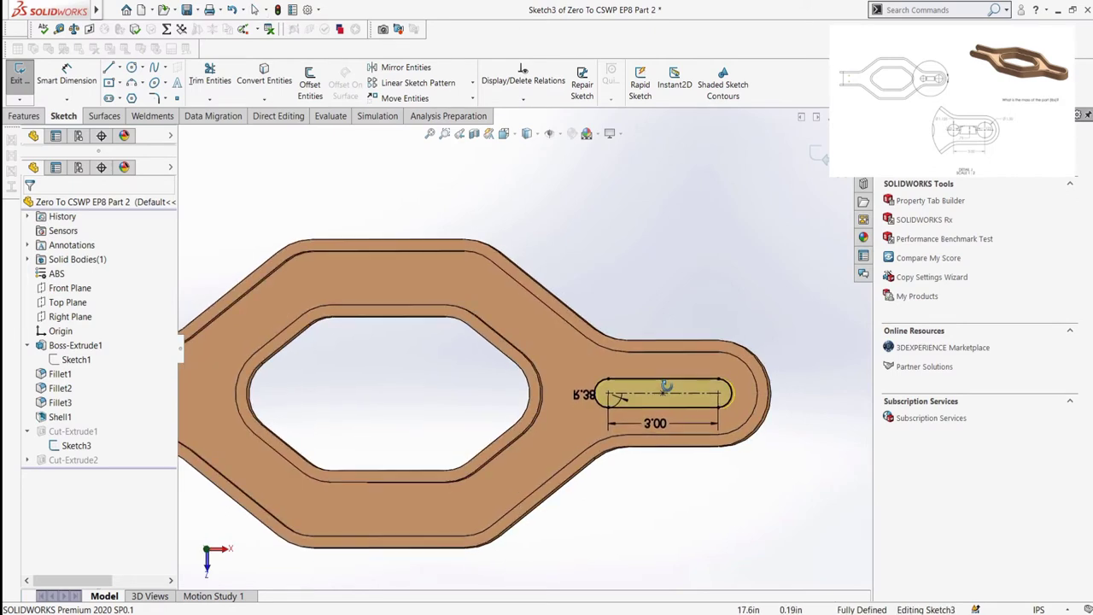
{"action": "left_click", "coordinate": [654, 385]}
{"action": "scroll", "coordinate": [715, 385], "scroll_direction": "up", "scroll_amount": 3}
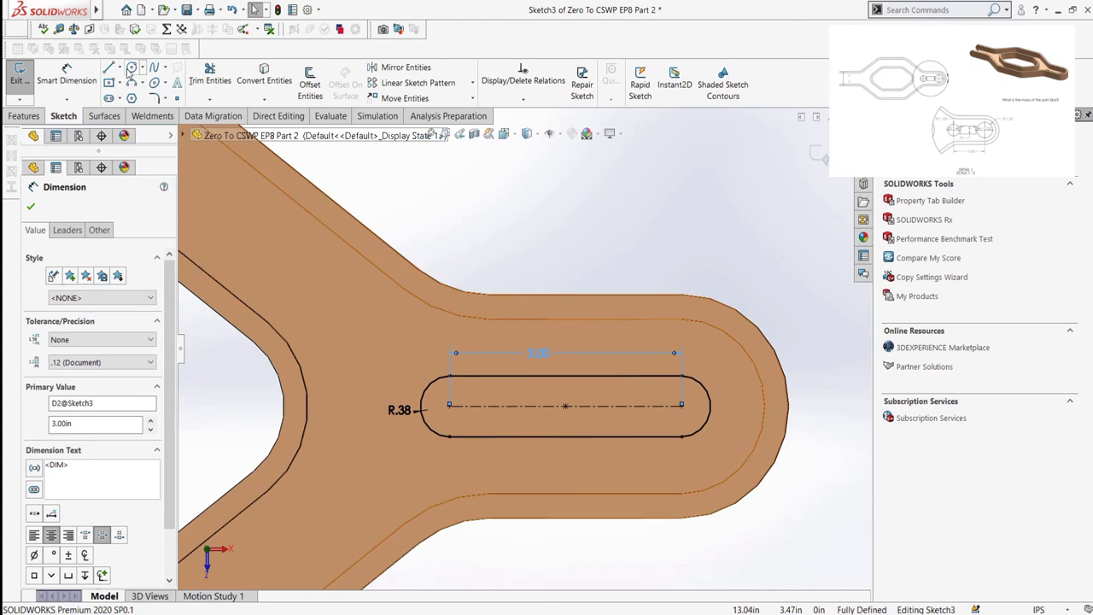
Draw two circles centred on the slot's left and right end arcs
{"action": "left_click", "coordinate": [131, 68]}
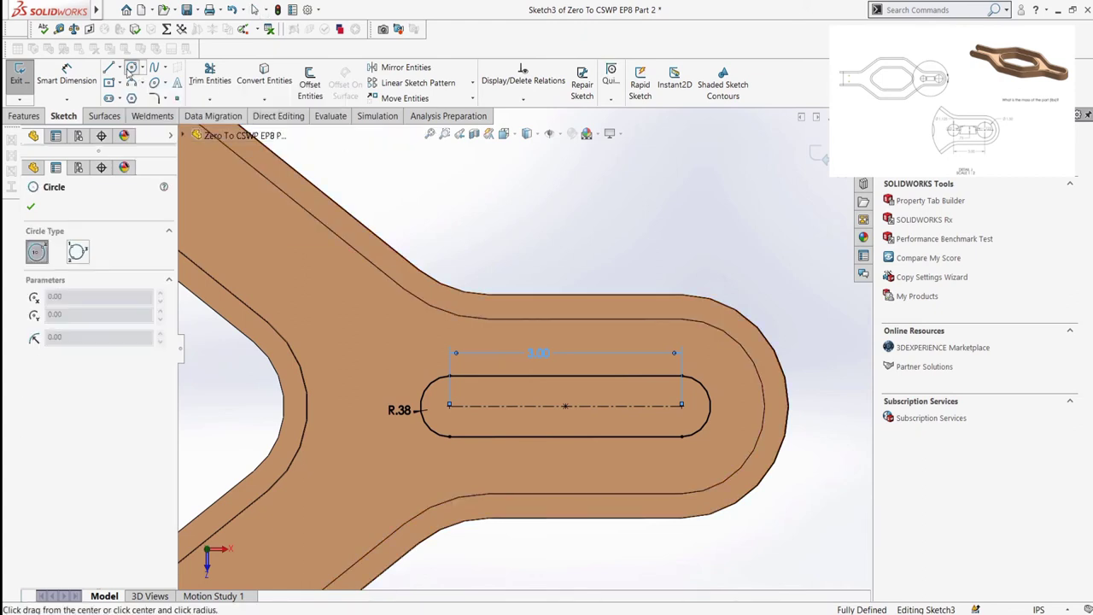
{"action": "left_click", "coordinate": [681, 406]}
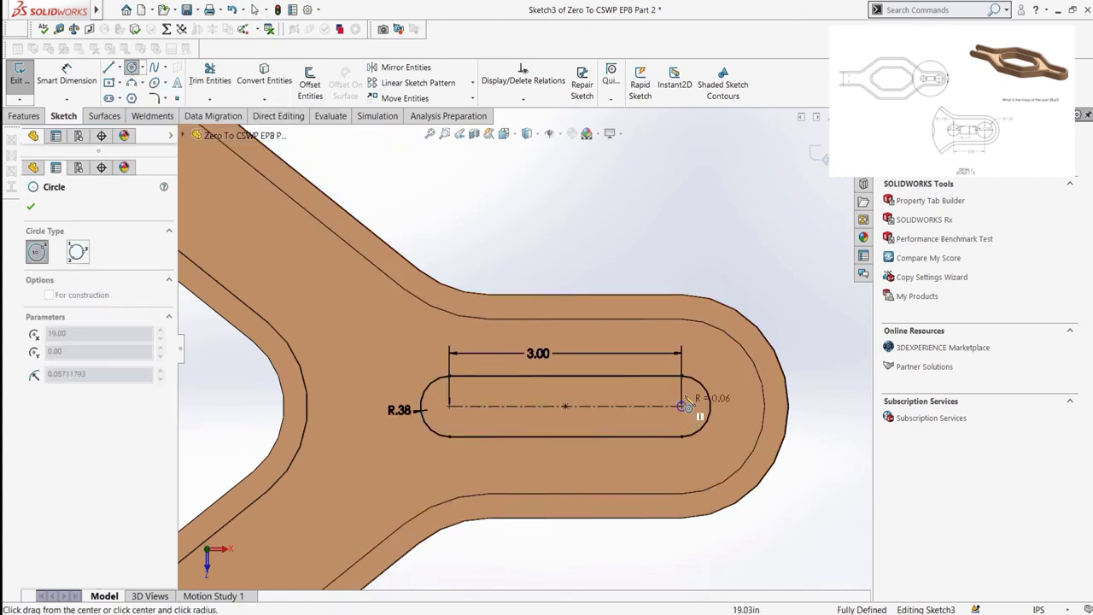
{"action": "left_click", "coordinate": [727, 360]}
{"action": "left_click", "coordinate": [449, 405]}
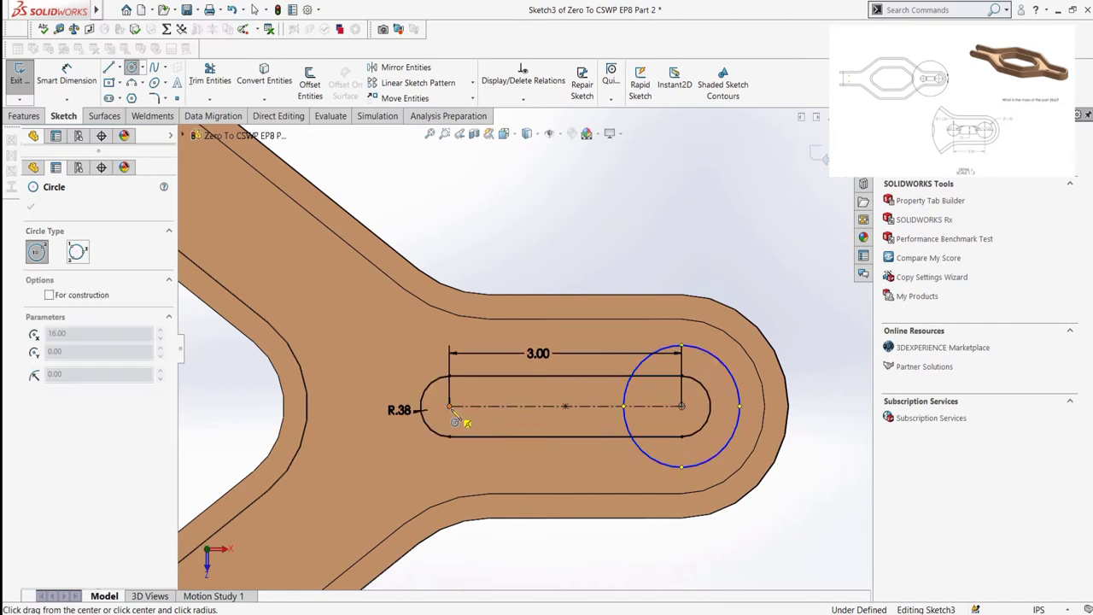
{"action": "left_click", "coordinate": [431, 379]}
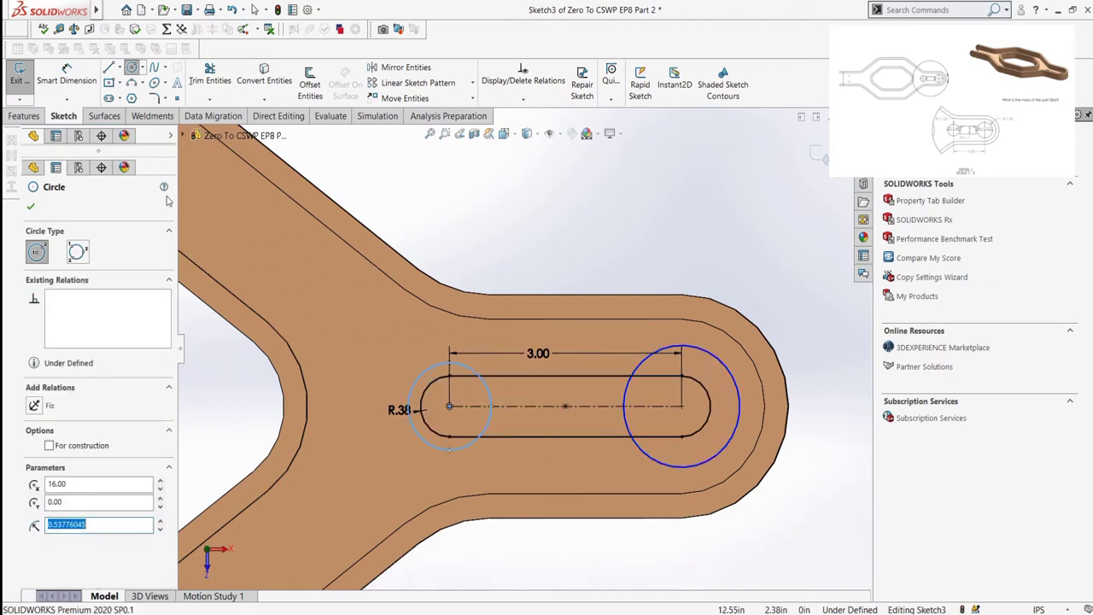
Dimension the left circle Ø1.125 in and the right circle Ø1.5 in
{"action": "left_click", "coordinate": [67, 76]}
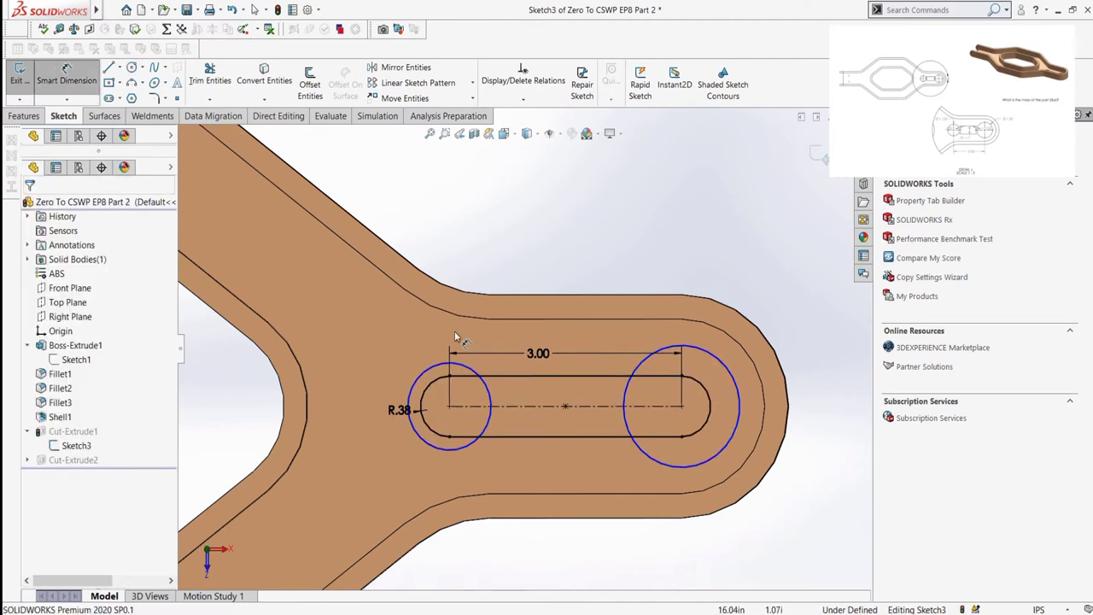
{"action": "left_click", "coordinate": [418, 382]}
{"action": "left_click", "coordinate": [400, 354]}
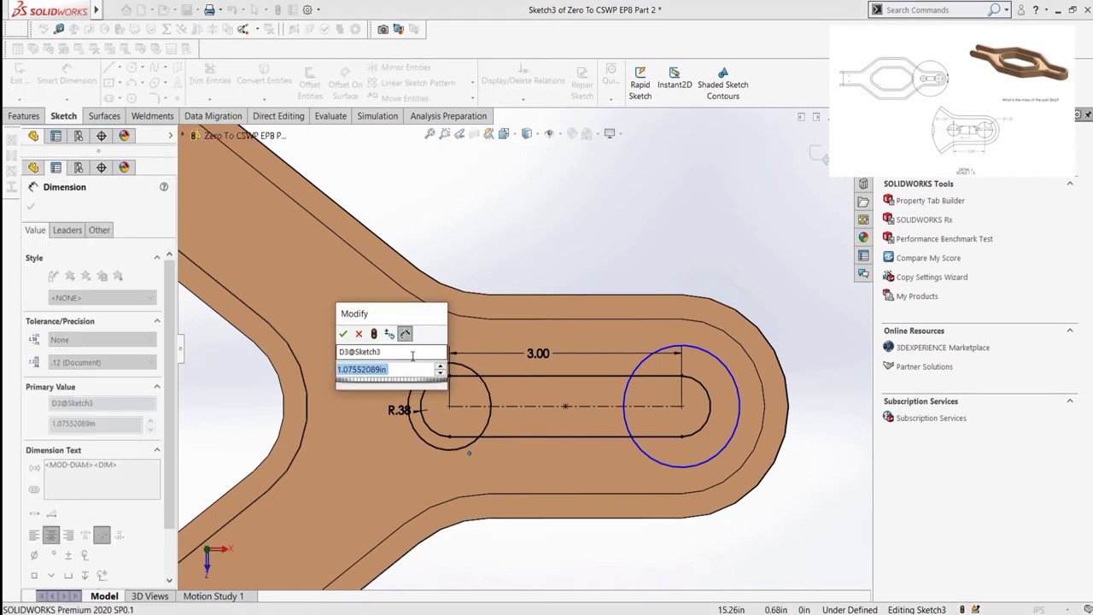
{"action": "type", "text": "1.125"}
{"action": "key", "text": "Return"}
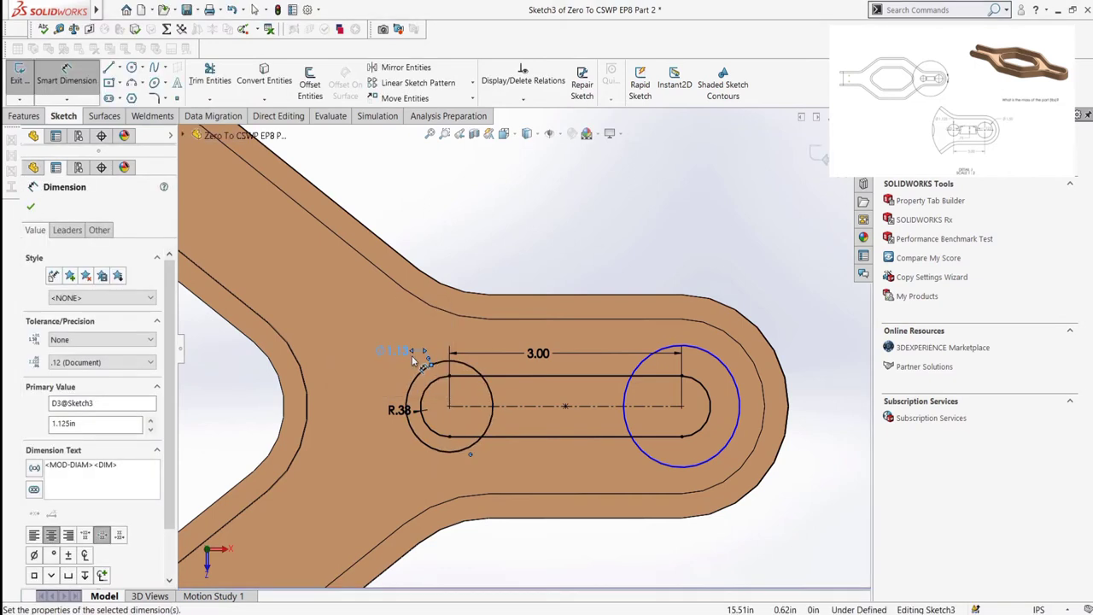
{"action": "left_click", "coordinate": [717, 360]}
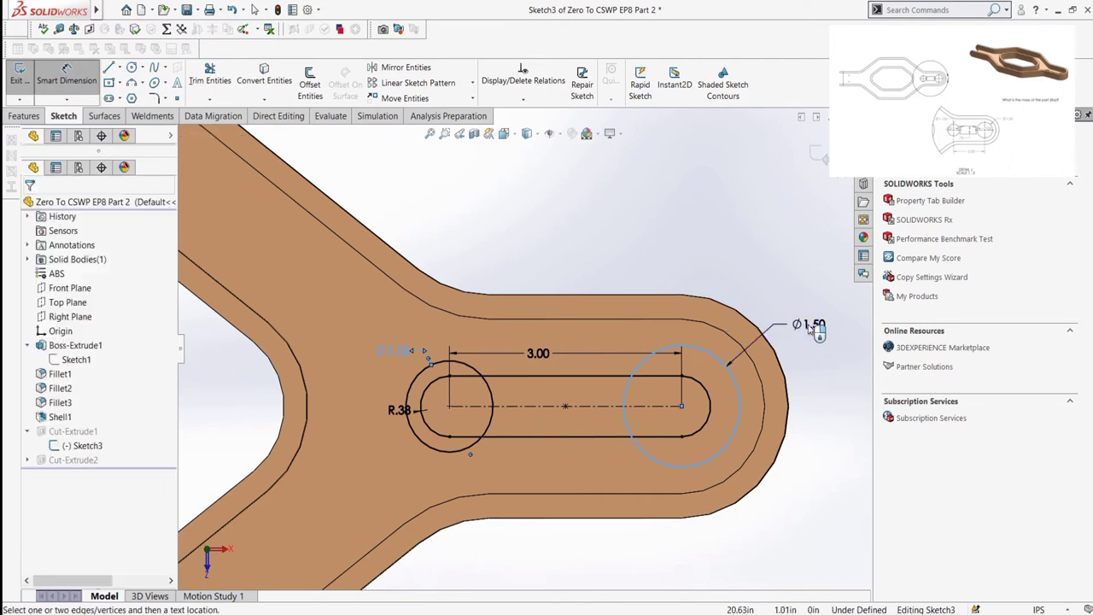
{"action": "left_click", "coordinate": [808, 324]}
{"action": "type", "text": "1.5"}
{"action": "key", "text": "Return"}
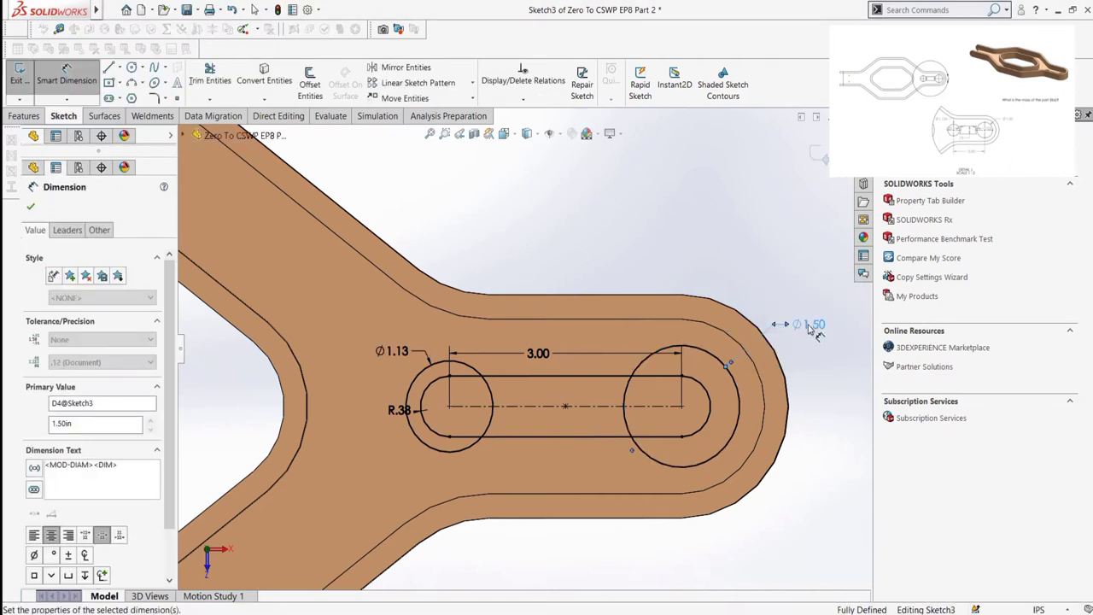
Offset each of the two circles by 0.125 in
{"action": "left_click", "coordinate": [310, 89]}
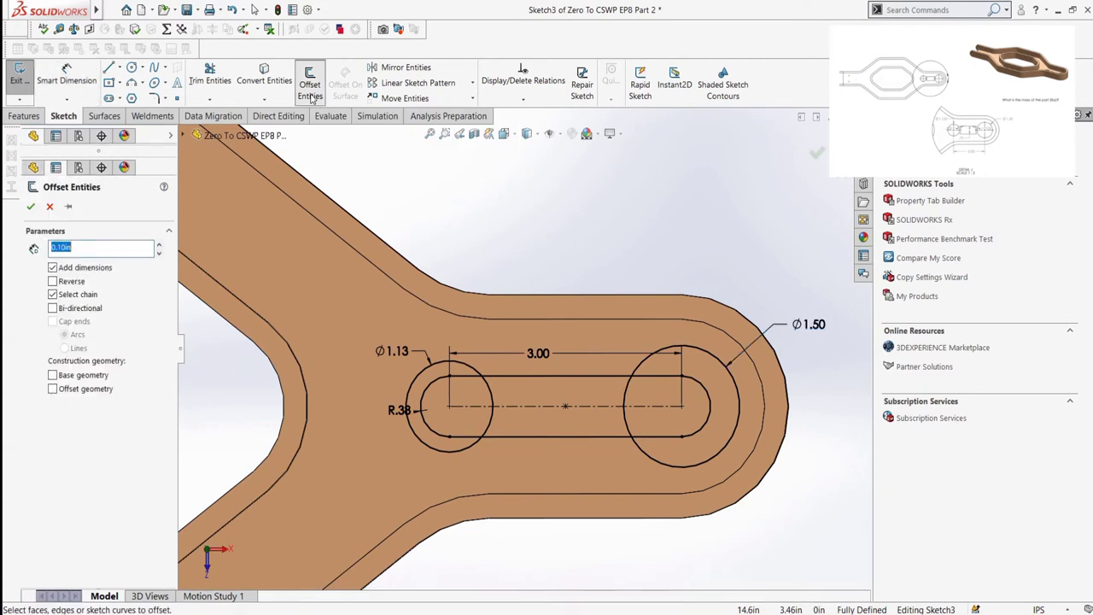
{"action": "left_click", "coordinate": [443, 362]}
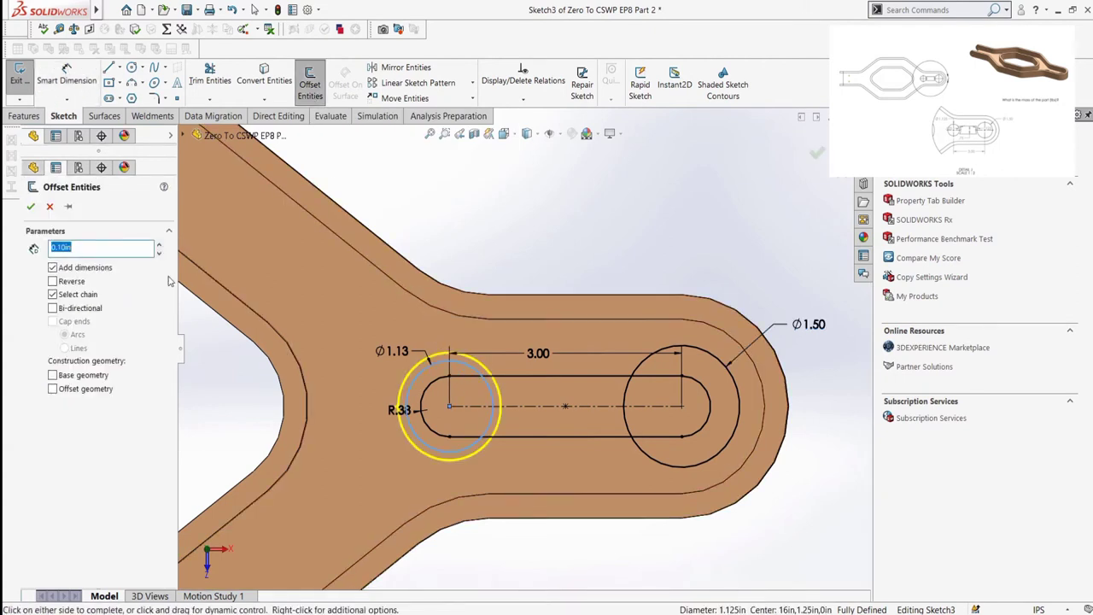
{"action": "type", "text": "0.125"}
{"action": "key", "text": "Return"}
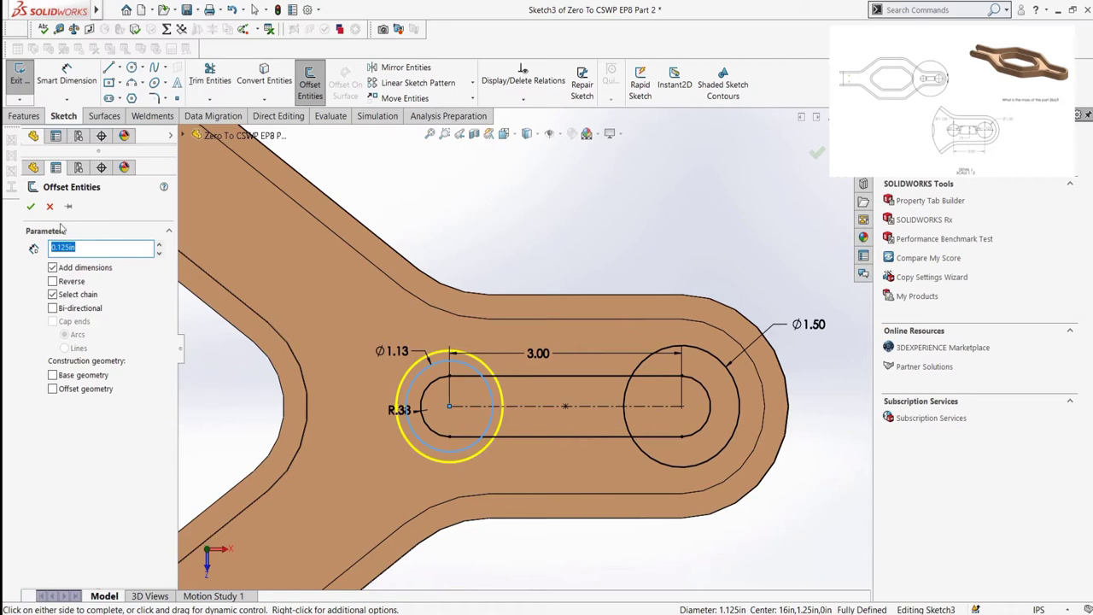
{"action": "left_click", "coordinate": [31, 206]}
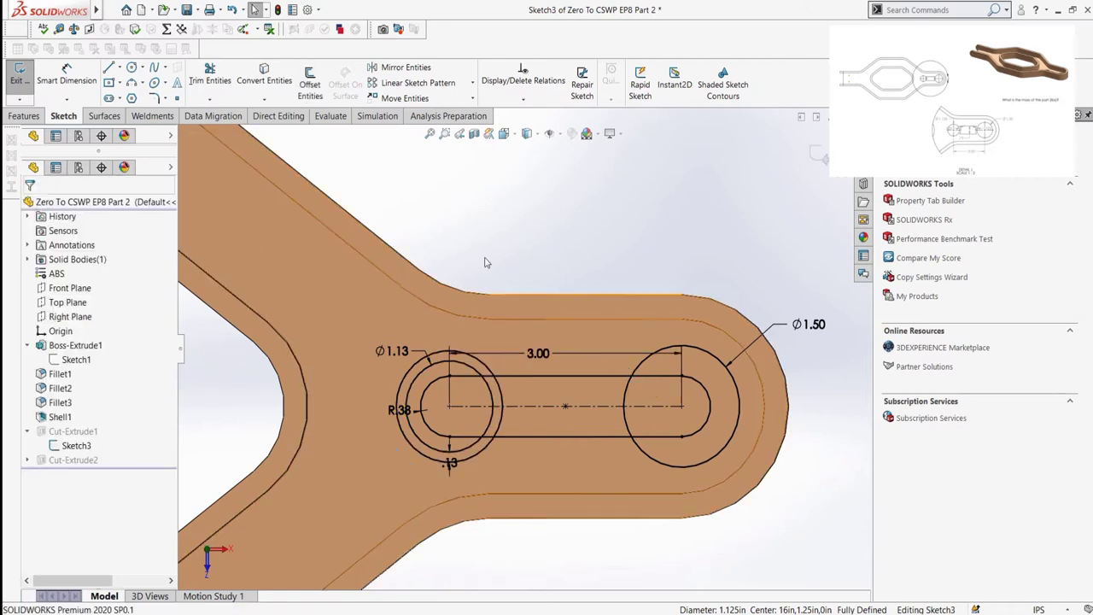
{"action": "left_click", "coordinate": [309, 84]}
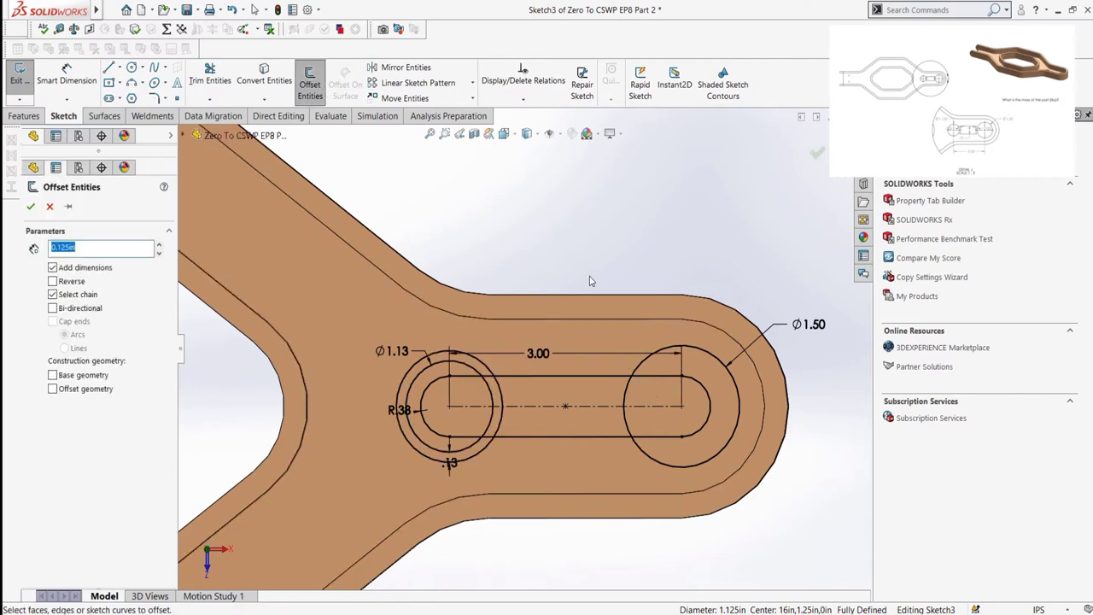
{"action": "left_click", "coordinate": [645, 359]}
{"action": "left_click", "coordinate": [31, 206]}
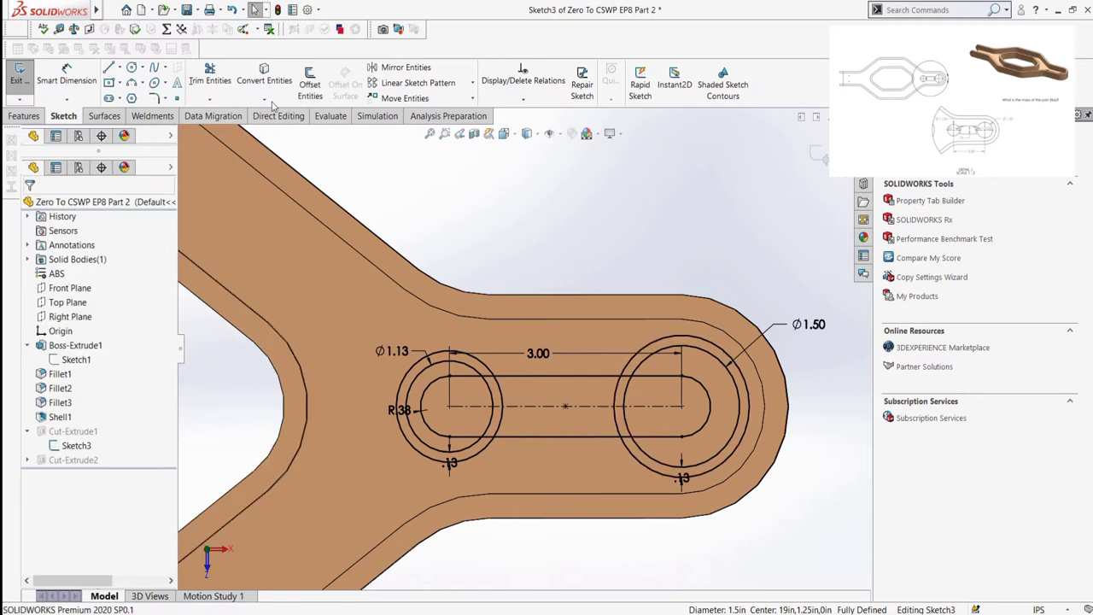
{"action": "left_click", "coordinate": [209, 75]}
Trim the circle where it crosses the slot, accepting the slot-break warning
{"action": "scroll", "coordinate": [453, 380], "scroll_direction": "down", "scroll_amount": 4}
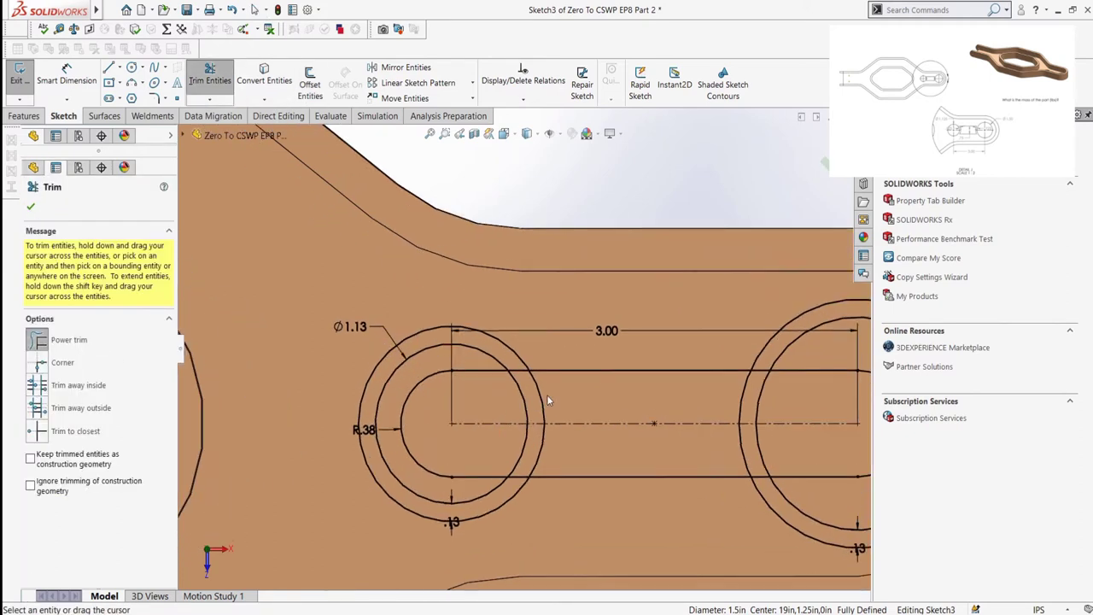
{"action": "left_click_drag", "start_coordinate": [522, 346], "coordinate": [522, 368]}
{"action": "left_click", "coordinate": [583, 319]}
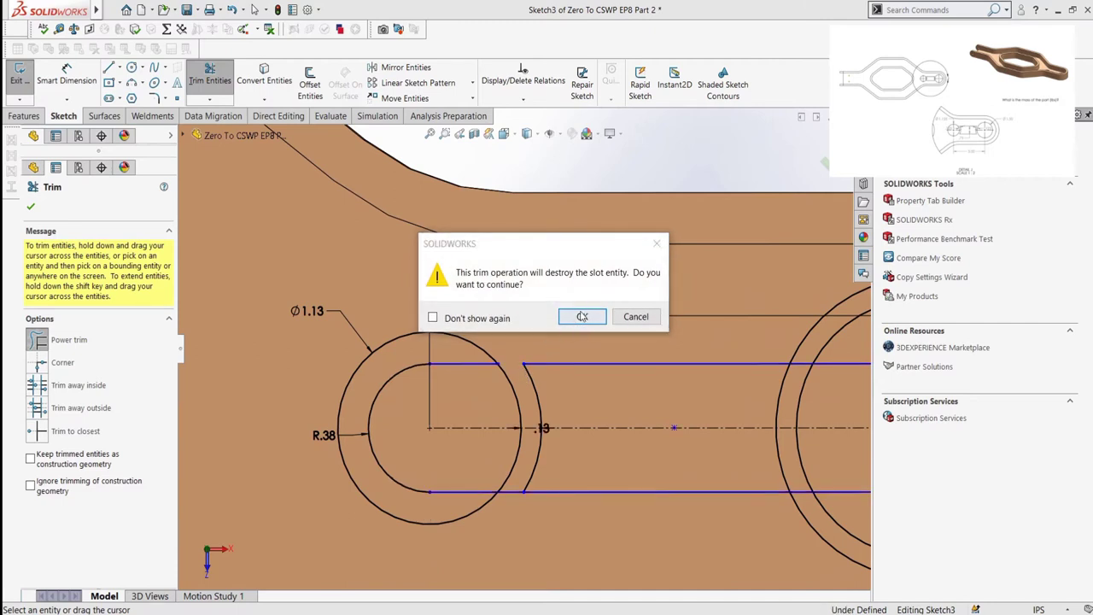
{"action": "left_click", "coordinate": [583, 317]}
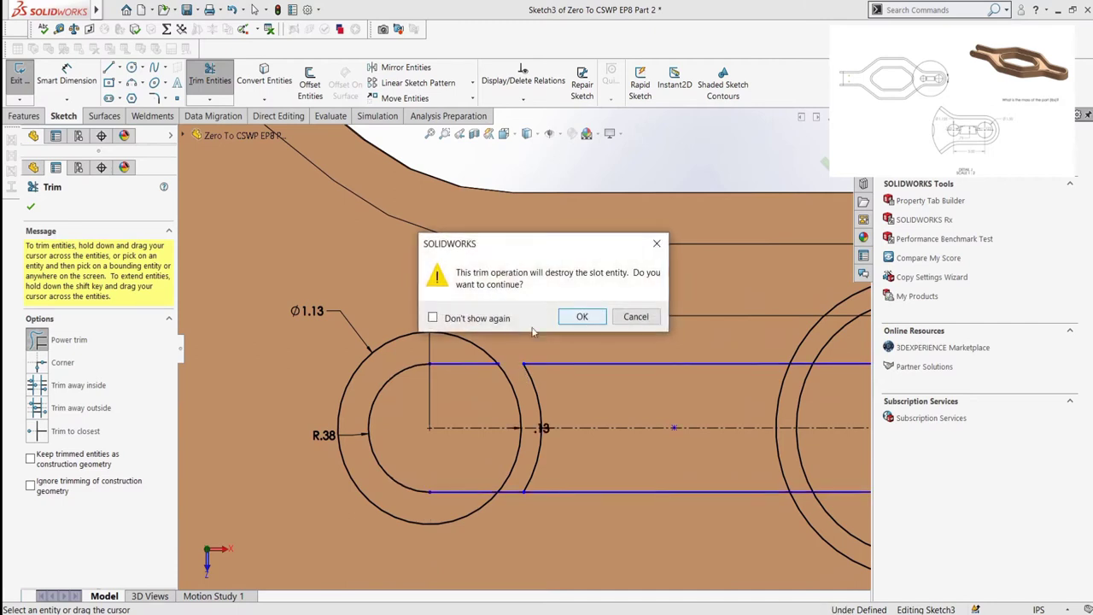
{"action": "left_click", "coordinate": [461, 324]}
{"action": "left_click", "coordinate": [564, 324]}
{"action": "left_click", "coordinate": [564, 318]}
{"action": "left_click", "coordinate": [649, 247]}
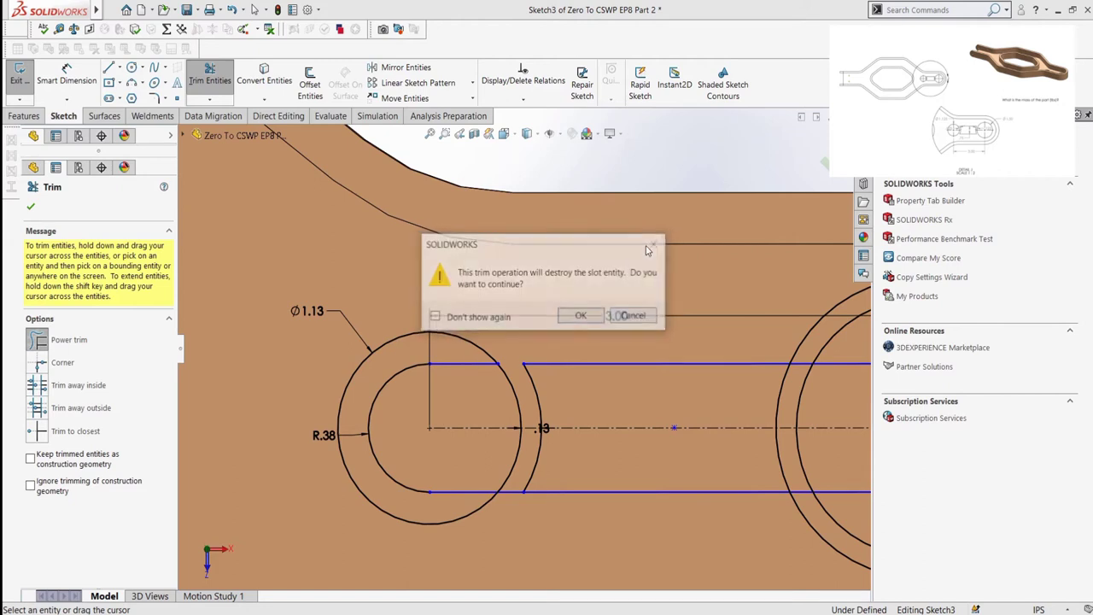
{"action": "left_click", "coordinate": [567, 318]}
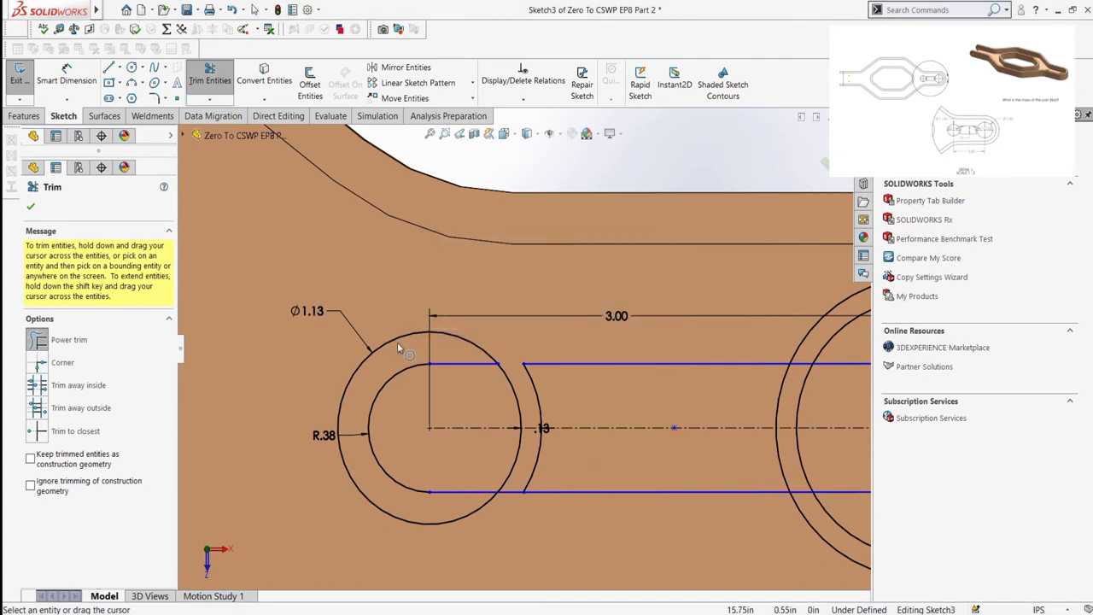
Trim away the circle pieces and the slot's rounded ends, leaving its straight sides
{"action": "left_click_drag", "start_coordinate": [442, 357], "coordinate": [403, 376]}
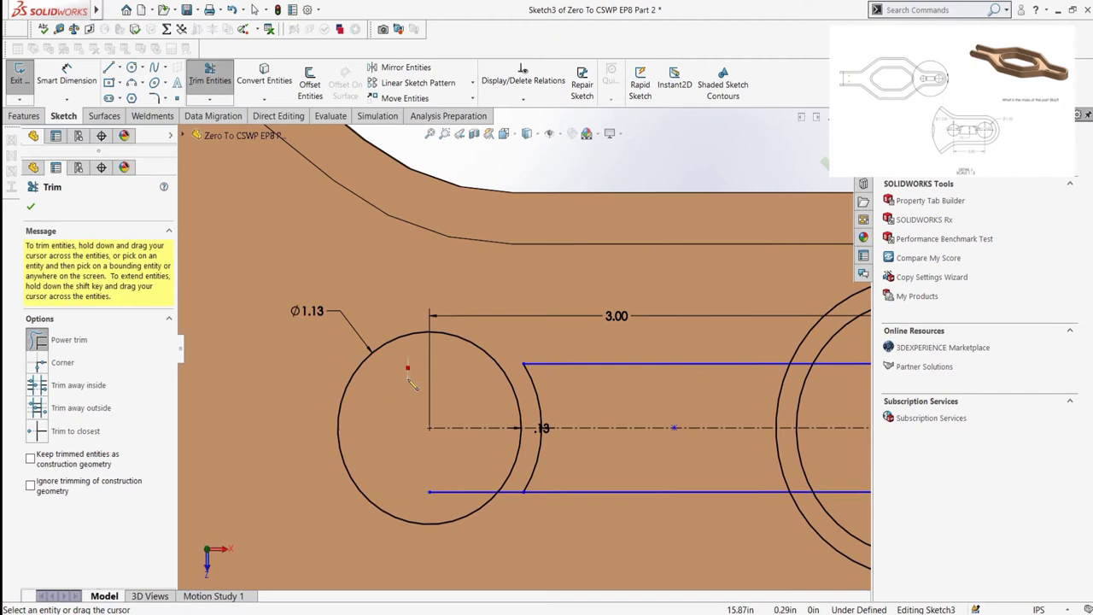
{"action": "mouse_move", "coordinate": [412, 470]}
{"action": "left_mouse_down"}
{"action": "mouse_move", "coordinate": [451, 502]}
{"action": "mouse_move", "coordinate": [444, 461]}
{"action": "left_mouse_up"}
{"action": "scroll", "coordinate": [515, 495], "scroll_direction": "up", "scroll_amount": 3}
{"action": "scroll", "coordinate": [540, 399], "scroll_direction": "down", "scroll_amount": 4}
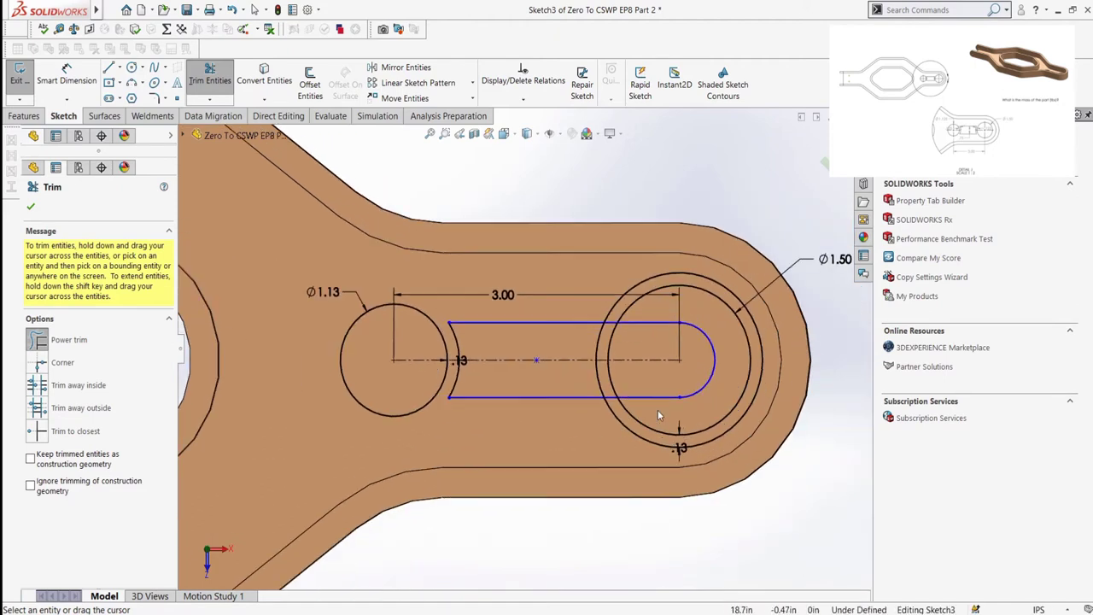
{"action": "mouse_move", "coordinate": [539, 399]}
{"action": "left_mouse_down"}
{"action": "mouse_move", "coordinate": [560, 395]}
{"action": "mouse_move", "coordinate": [554, 236]}
{"action": "left_mouse_up"}
{"action": "left_click_drag", "start_coordinate": [553, 247], "coordinate": [628, 248]}
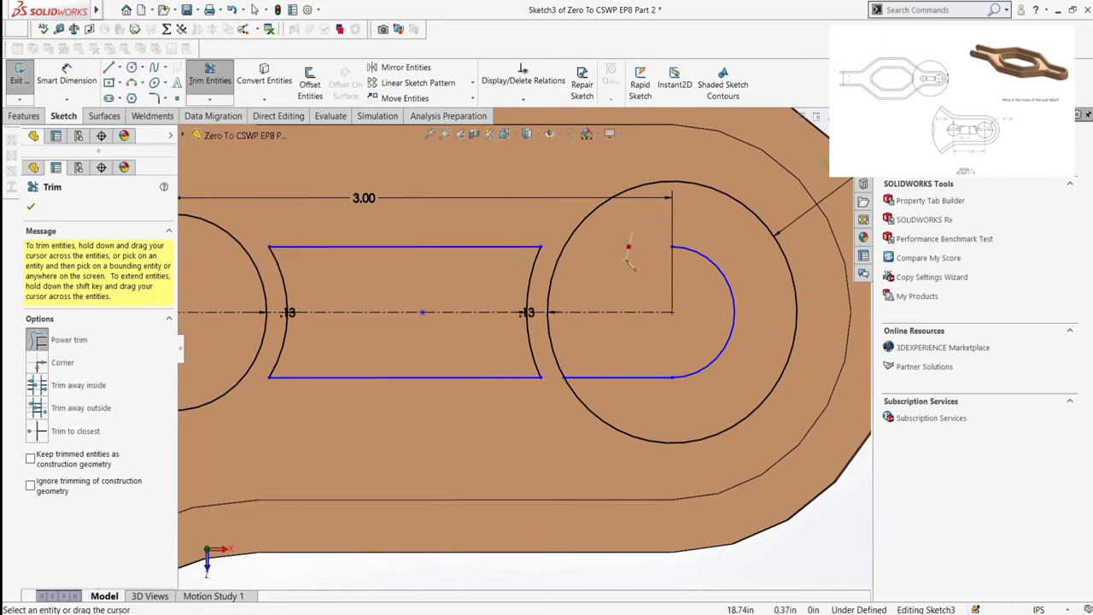
{"action": "mouse_move", "coordinate": [707, 250]}
{"action": "left_mouse_down"}
{"action": "mouse_move", "coordinate": [681, 308]}
{"action": "mouse_move", "coordinate": [631, 350]}
{"action": "mouse_move", "coordinate": [620, 397]}
{"action": "left_mouse_up"}
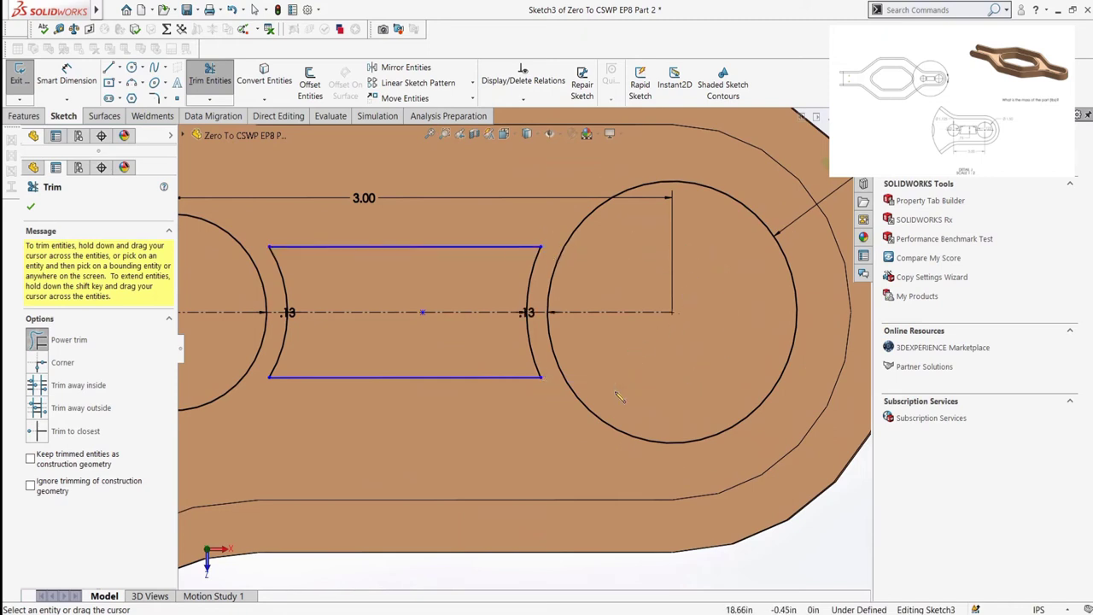
Delete the unwanted 1.63 slot length dimension
{"action": "key", "text": "Escape"}
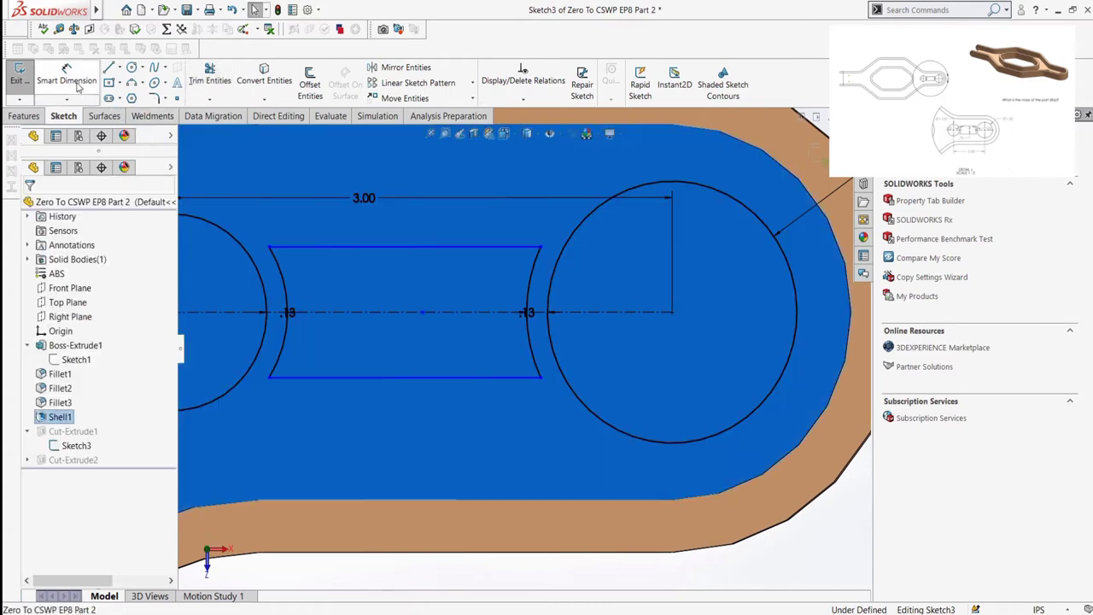
{"action": "left_click", "coordinate": [67, 76]}
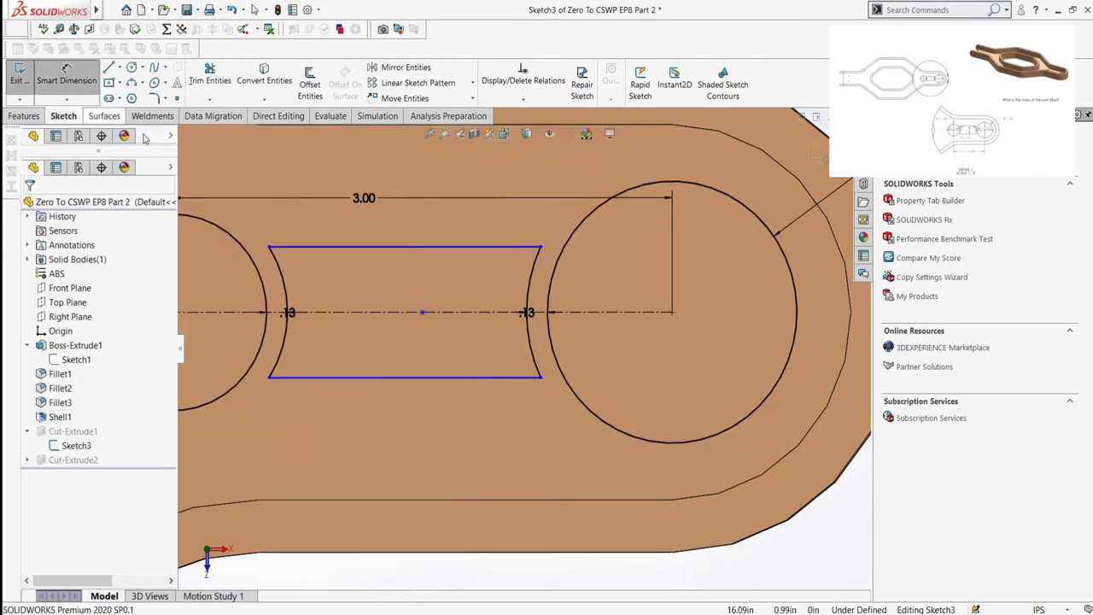
{"action": "left_click", "coordinate": [352, 248]}
{"action": "left_click", "coordinate": [355, 384]}
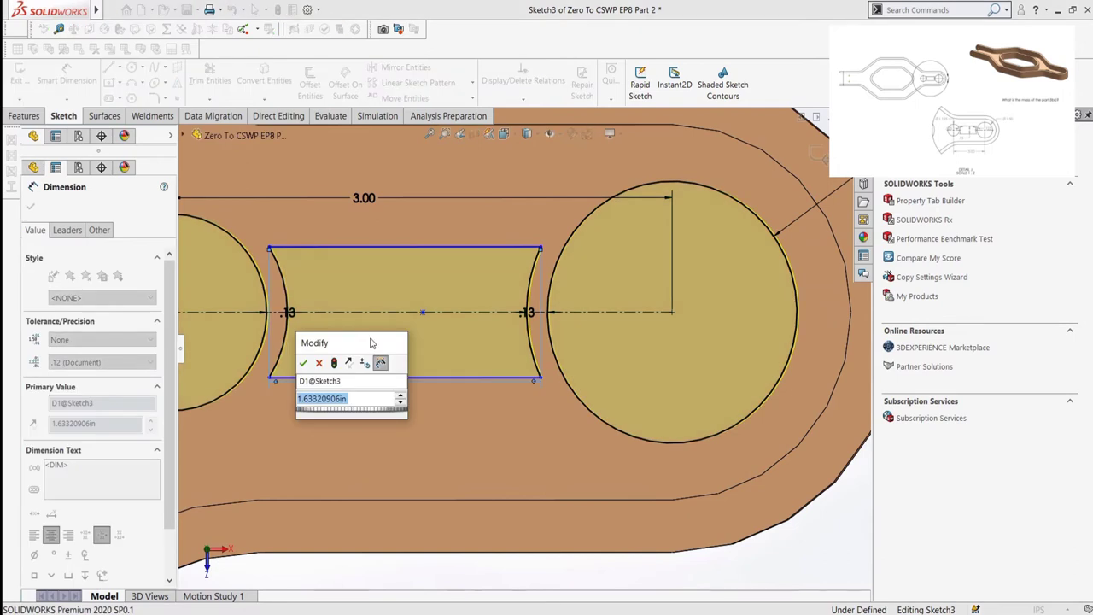
{"action": "key", "text": "Escape"}
{"action": "right_click", "coordinate": [346, 382]}
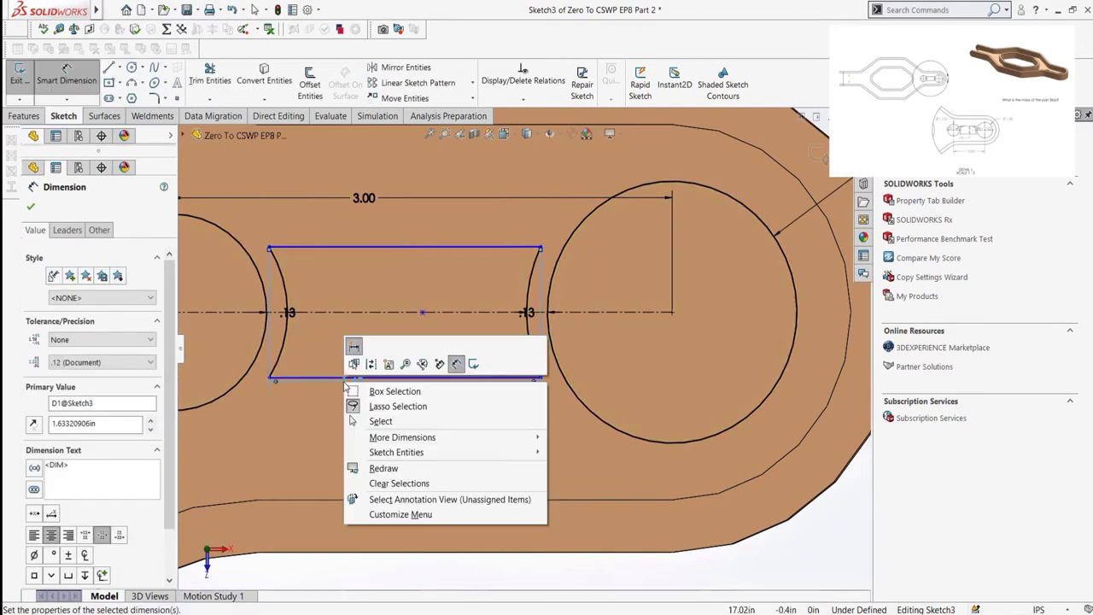
{"action": "key", "text": "Escape"}
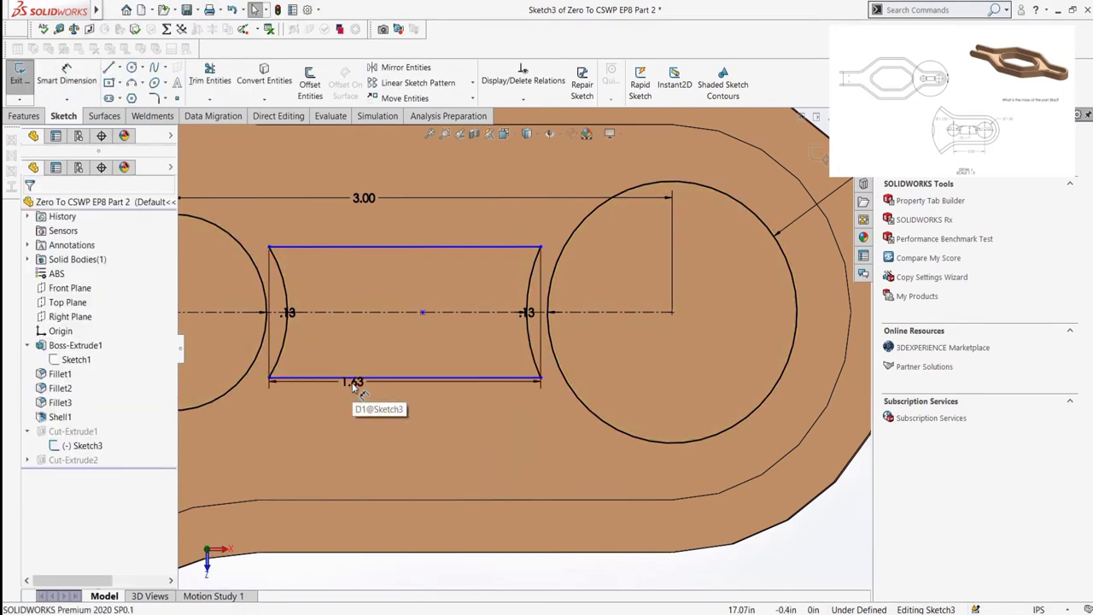
{"action": "right_click", "coordinate": [353, 382]}
{"action": "left_click", "coordinate": [383, 466]}
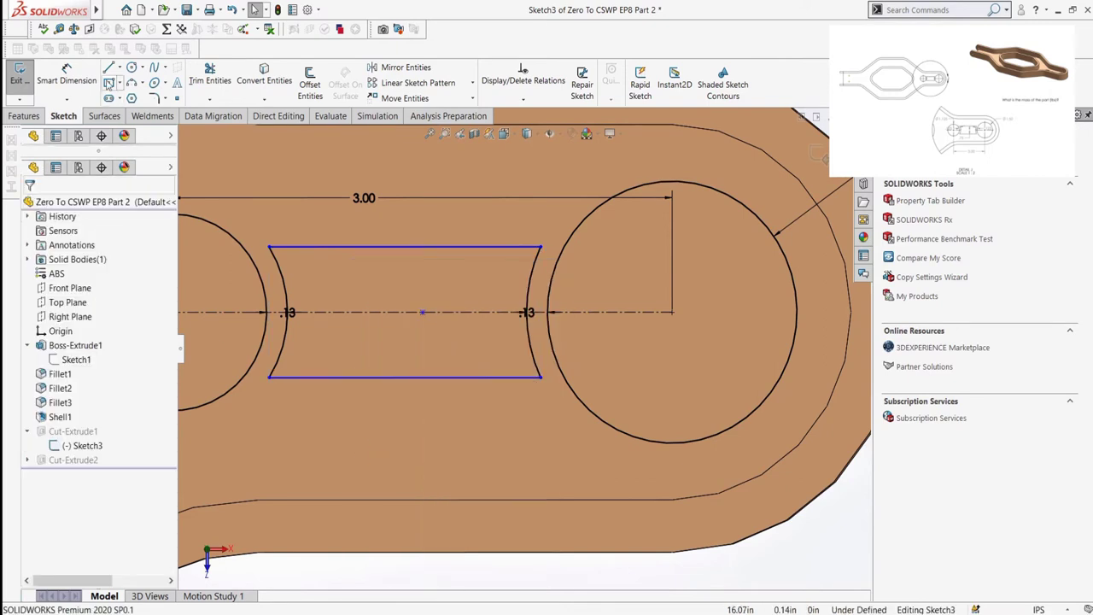
Dimension the slot width between its top and bottom lines to 0.75
{"action": "left_click", "coordinate": [327, 249]}
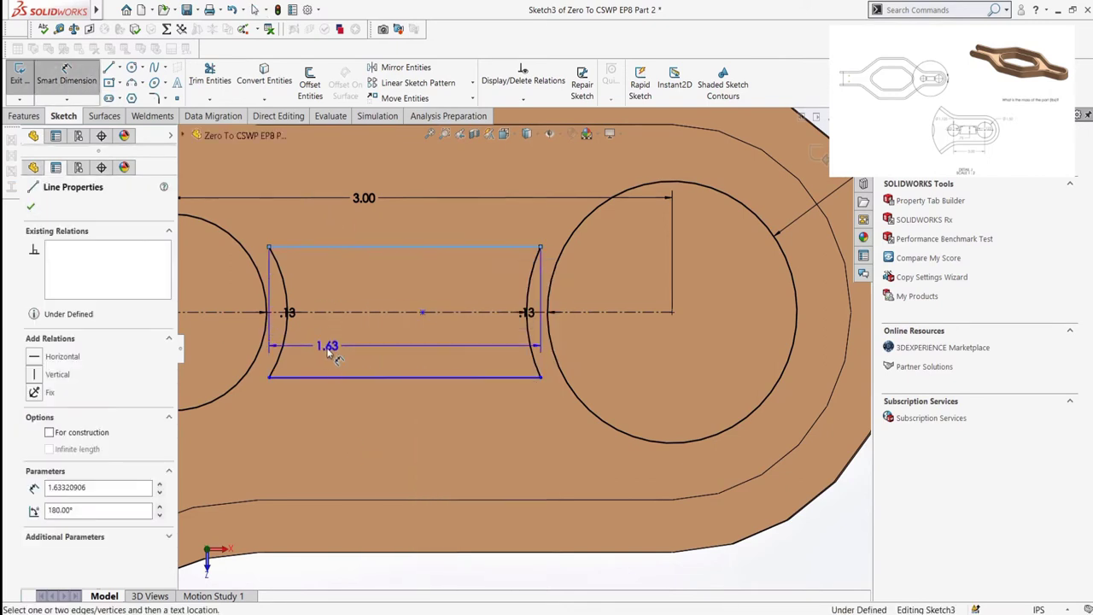
{"action": "left_click", "coordinate": [331, 376]}
{"action": "left_click", "coordinate": [333, 345]}
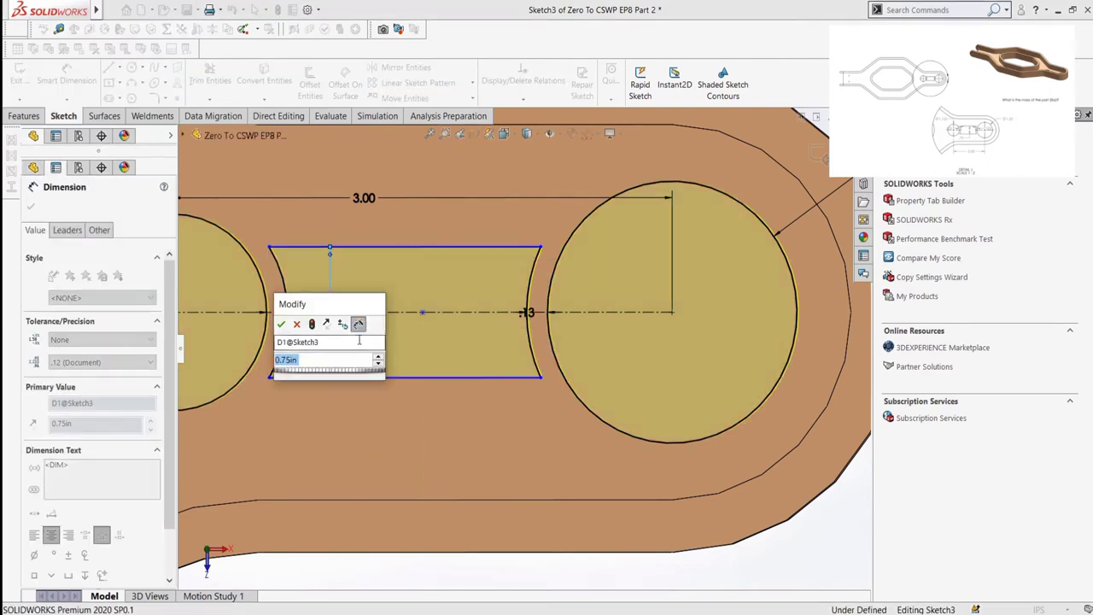
{"action": "left_click", "coordinate": [283, 324]}
{"action": "key", "text": "Escape"}
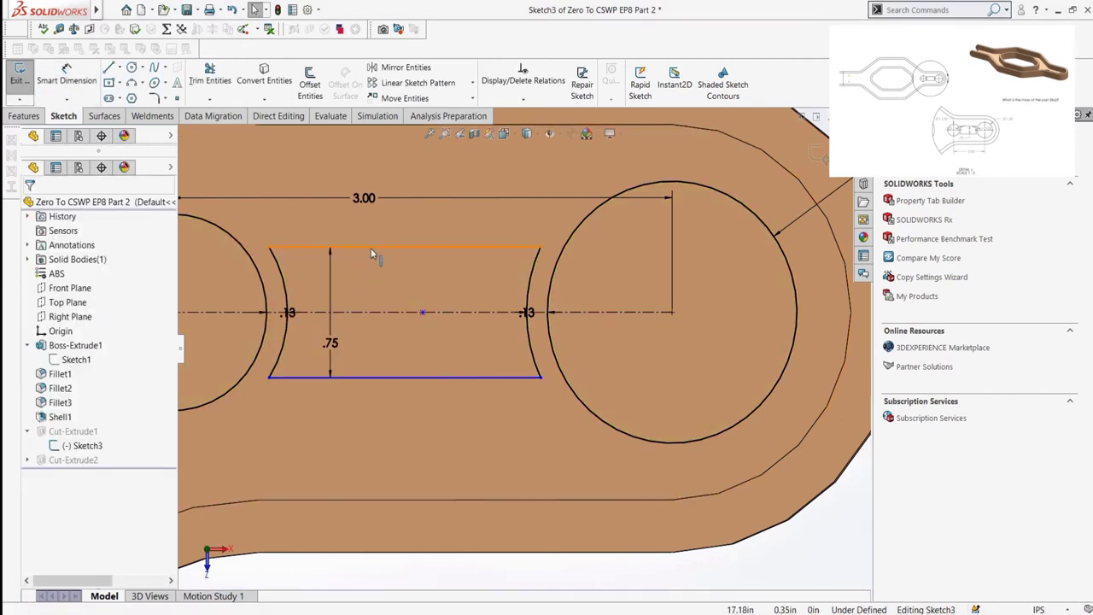
Make the slot's top and bottom lines symmetric about the centreline
{"action": "left_click", "coordinate": [371, 248]}
{"action": "left_click", "coordinate": [353, 311], "text": "ctrl"}
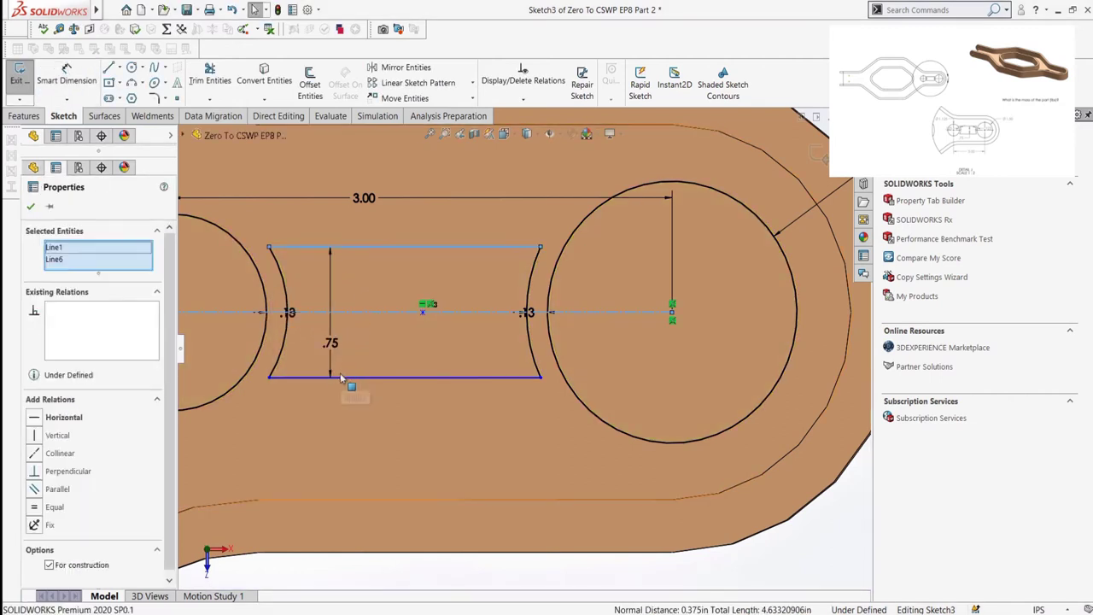
{"action": "left_click", "coordinate": [340, 375], "text": "ctrl"}
{"action": "left_click", "coordinate": [38, 519]}
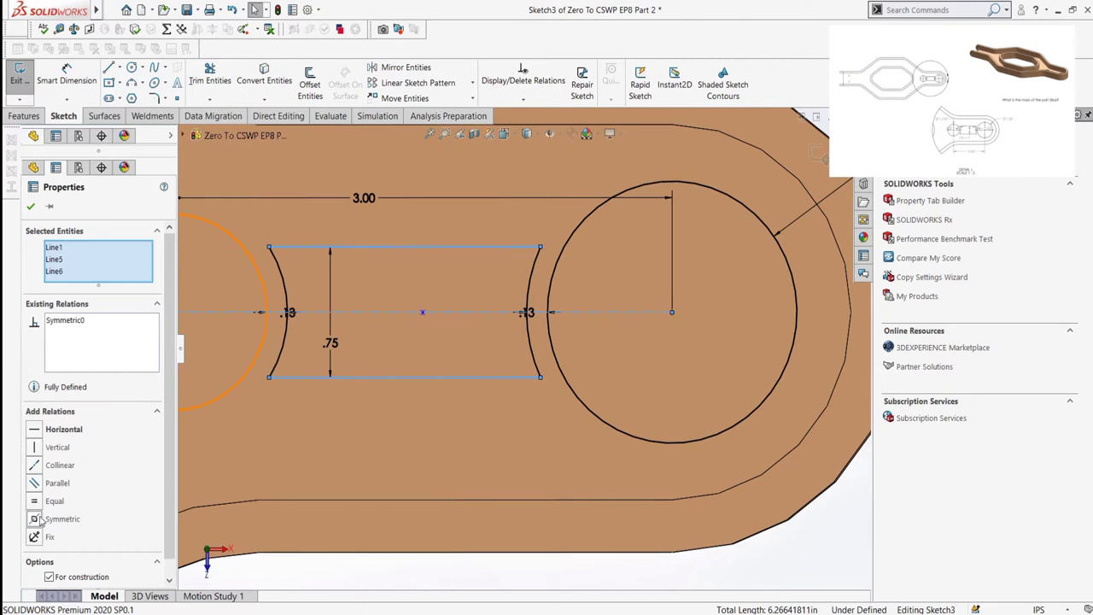
{"action": "key", "text": "Escape"}
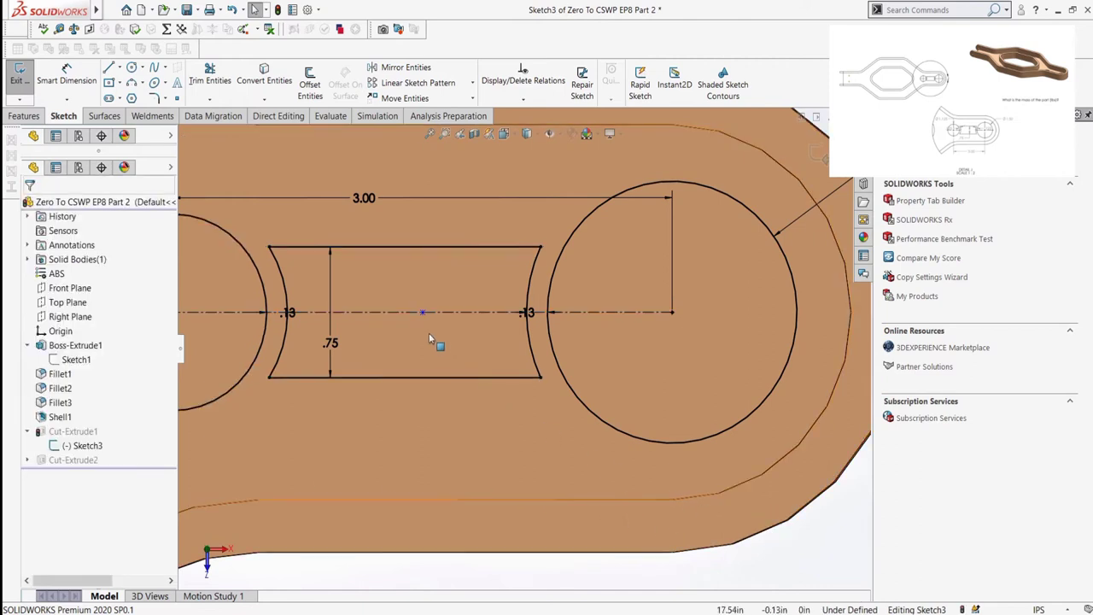
Relate the slot's centre point to the right circle's centre and exit the sketch
{"action": "scroll", "coordinate": [431, 335], "scroll_direction": "down", "scroll_amount": 2}
{"action": "scroll", "coordinate": [433, 334], "scroll_direction": "up", "scroll_amount": 5}
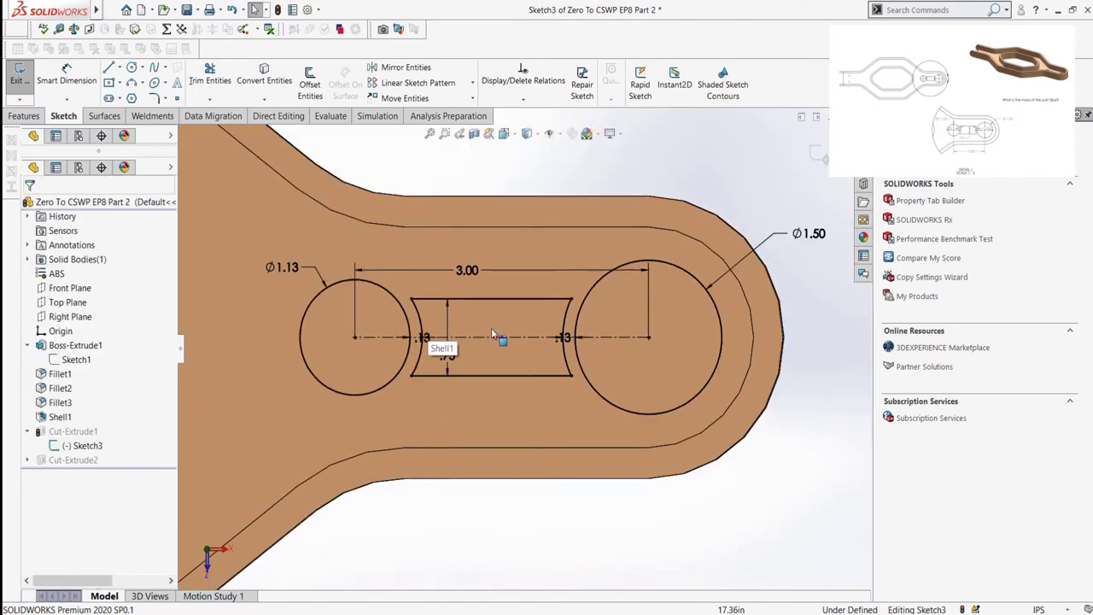
{"action": "left_click", "coordinate": [501, 336]}
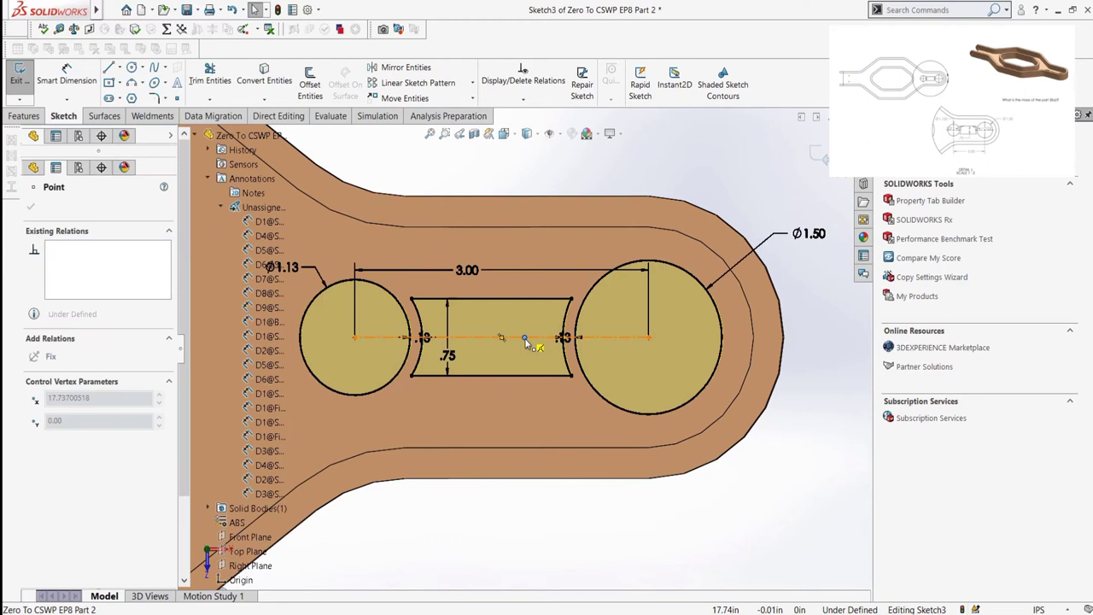
{"action": "left_click", "coordinate": [651, 338]}
{"action": "key", "text": "Escape"}
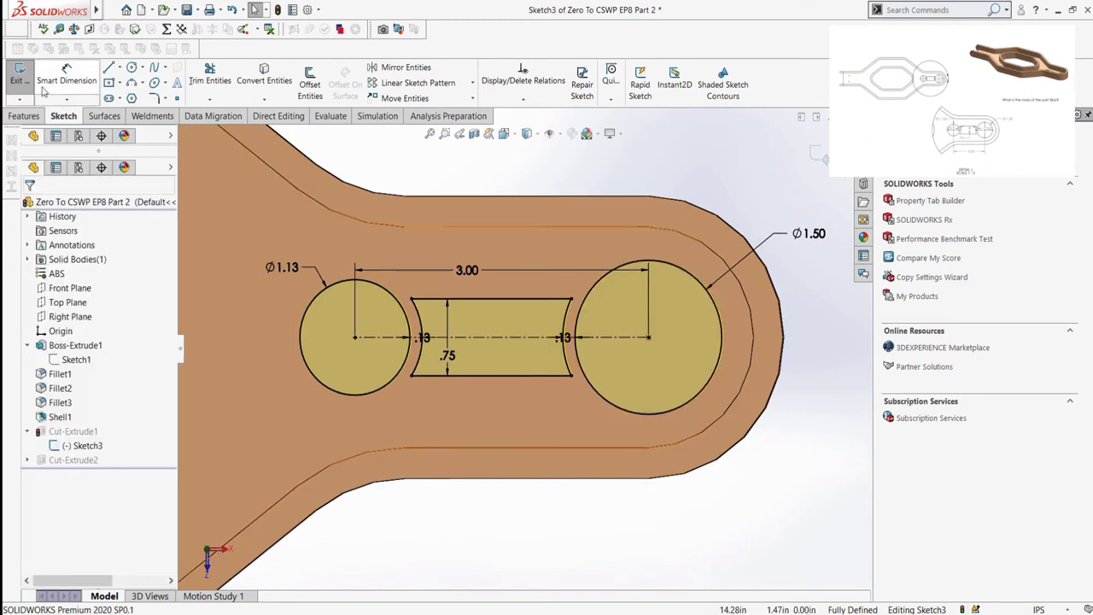
{"action": "left_click", "coordinate": [19, 75]}
Check the bracket's mass properties, reading 1.454 pounds, then close the report
{"action": "scroll", "coordinate": [444, 256], "scroll_direction": "up", "scroll_amount": 3}
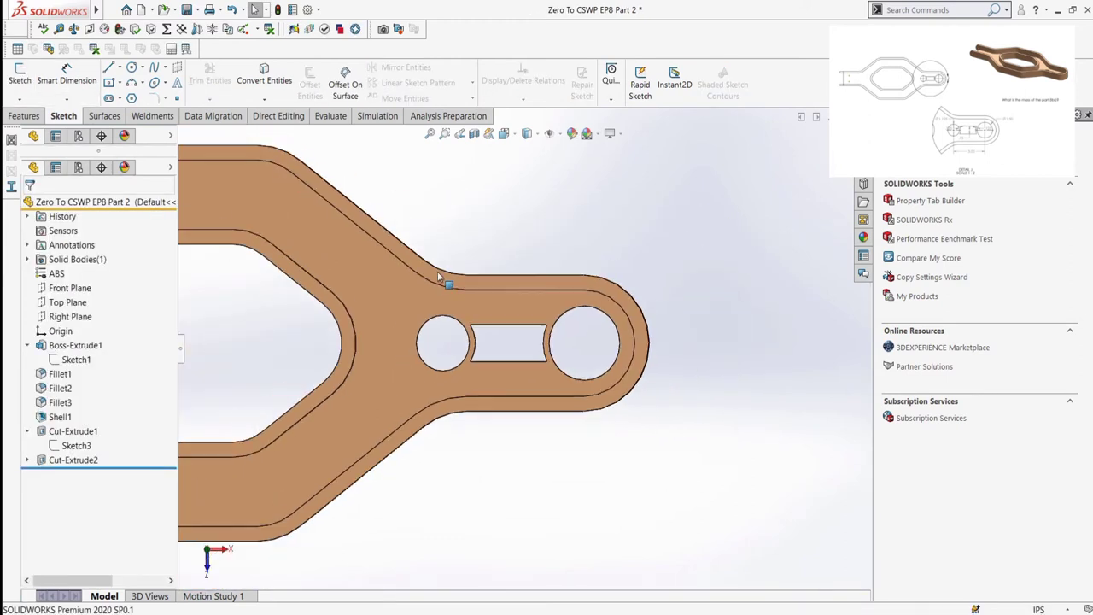
{"action": "scroll", "coordinate": [435, 299], "scroll_direction": "up", "scroll_amount": 2}
{"action": "right_click_drag", "start_coordinate": [489, 276], "coordinate": [538, 248]}
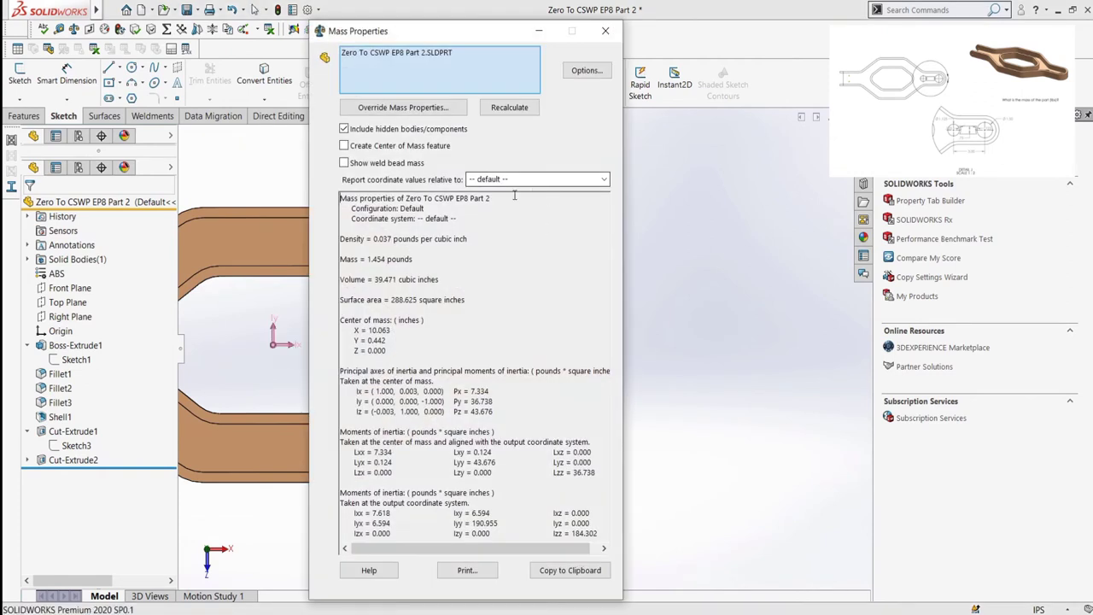
{"action": "left_click", "coordinate": [606, 31]}
{"action": "scroll", "coordinate": [555, 298], "scroll_direction": "up", "scroll_amount": 3}
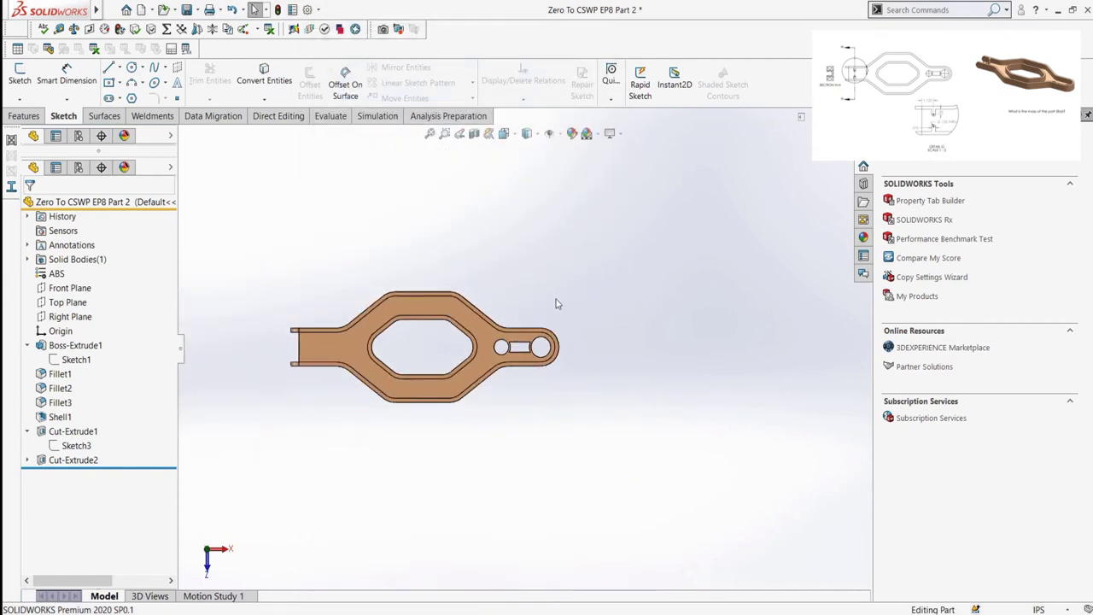
{"action": "scroll", "coordinate": [370, 341], "scroll_direction": "down", "scroll_amount": 5}
{"action": "scroll", "coordinate": [404, 355], "scroll_direction": "down", "scroll_amount": 2}
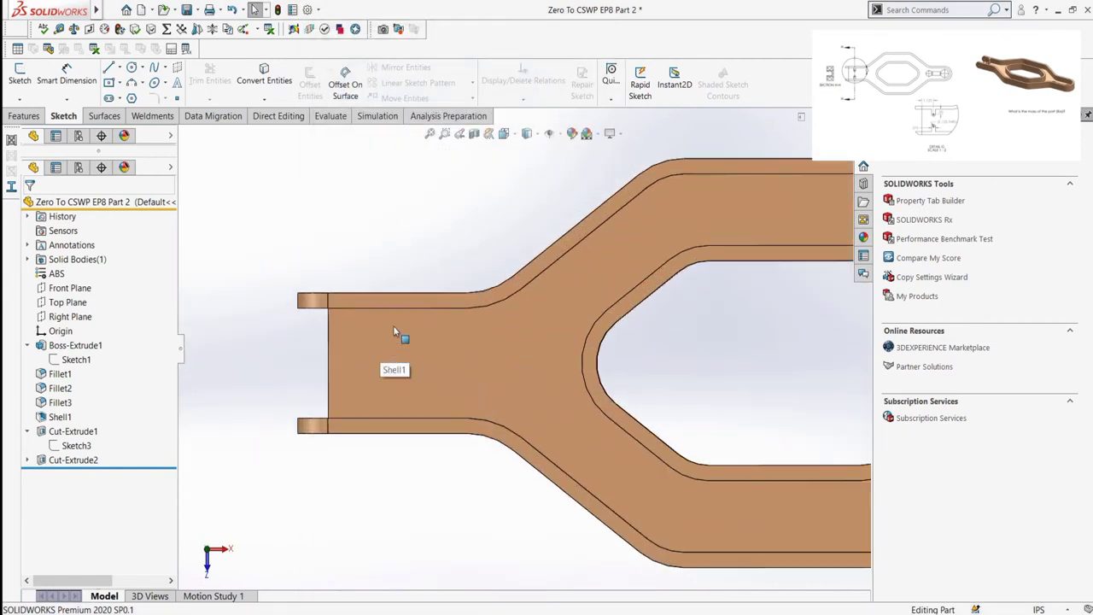
Start a sketch on the front face with a vertical line down from the upper inner edge
{"action": "left_click", "coordinate": [14, 86]}
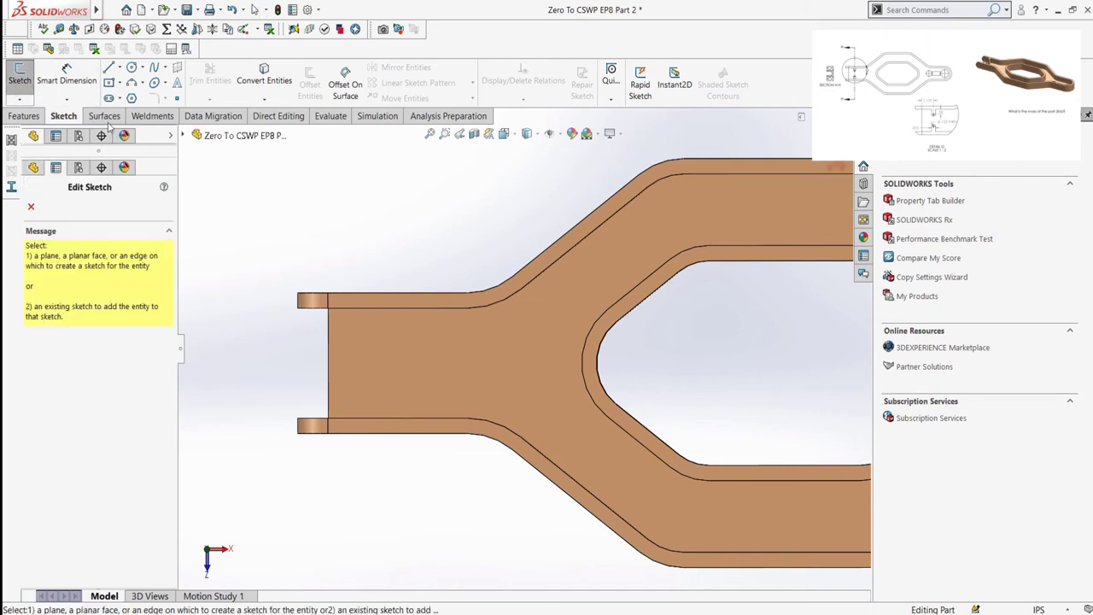
{"action": "left_click", "coordinate": [391, 335]}
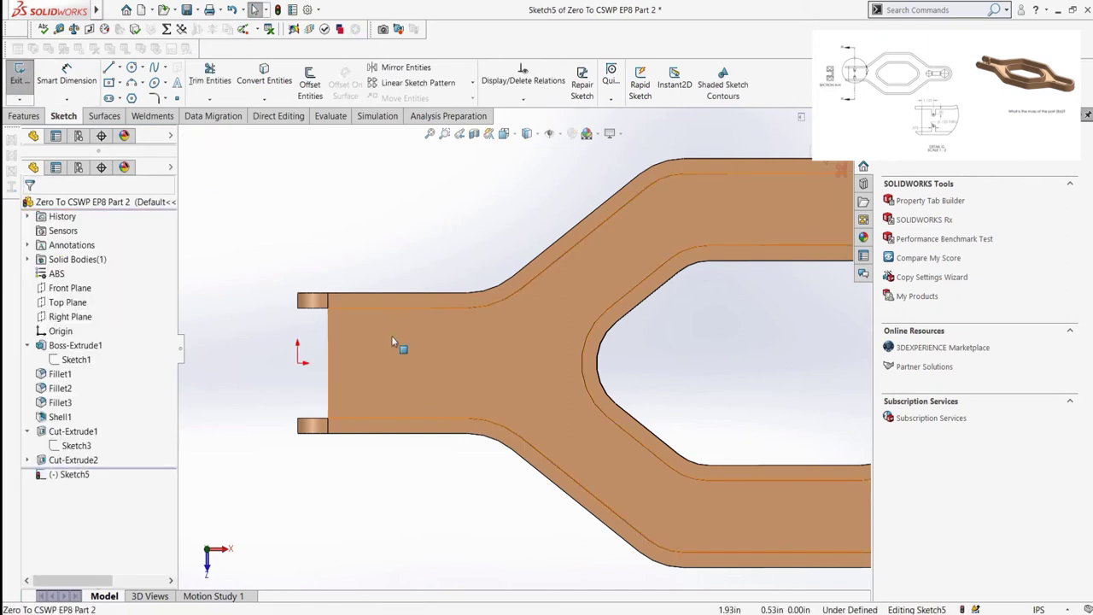
{"action": "left_click", "coordinate": [110, 67]}
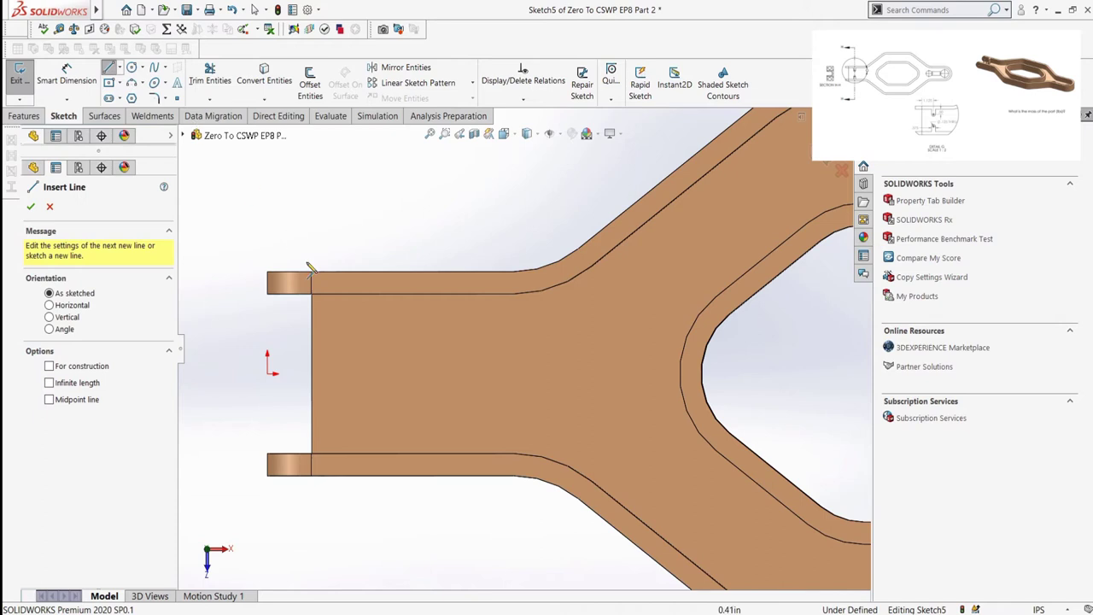
{"action": "left_click", "coordinate": [405, 295]}
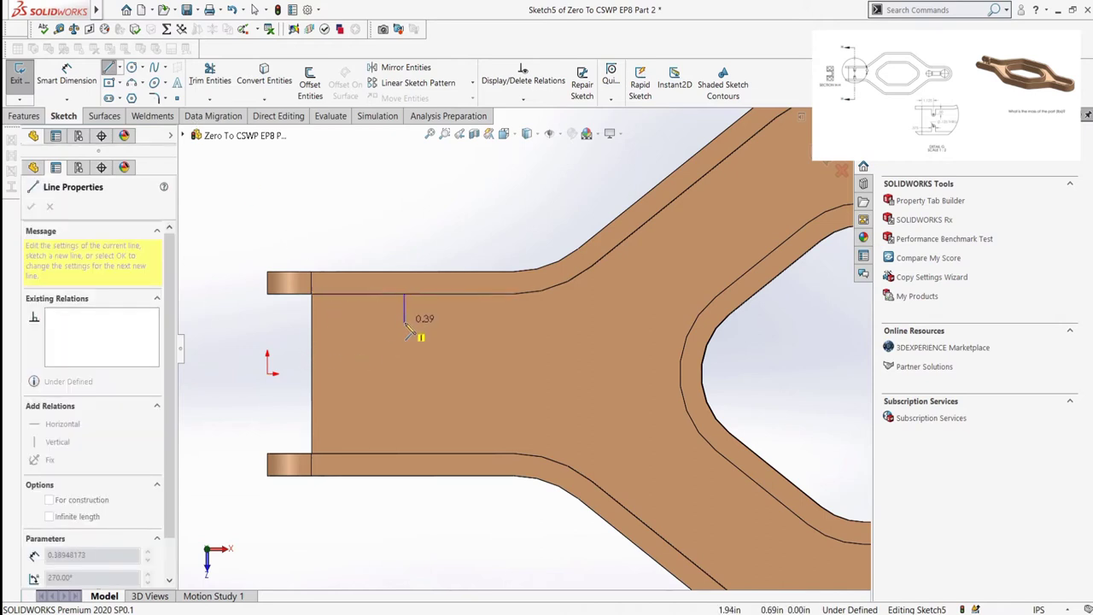
{"action": "left_click", "coordinate": [405, 324]}
{"action": "key", "text": "Escape"}
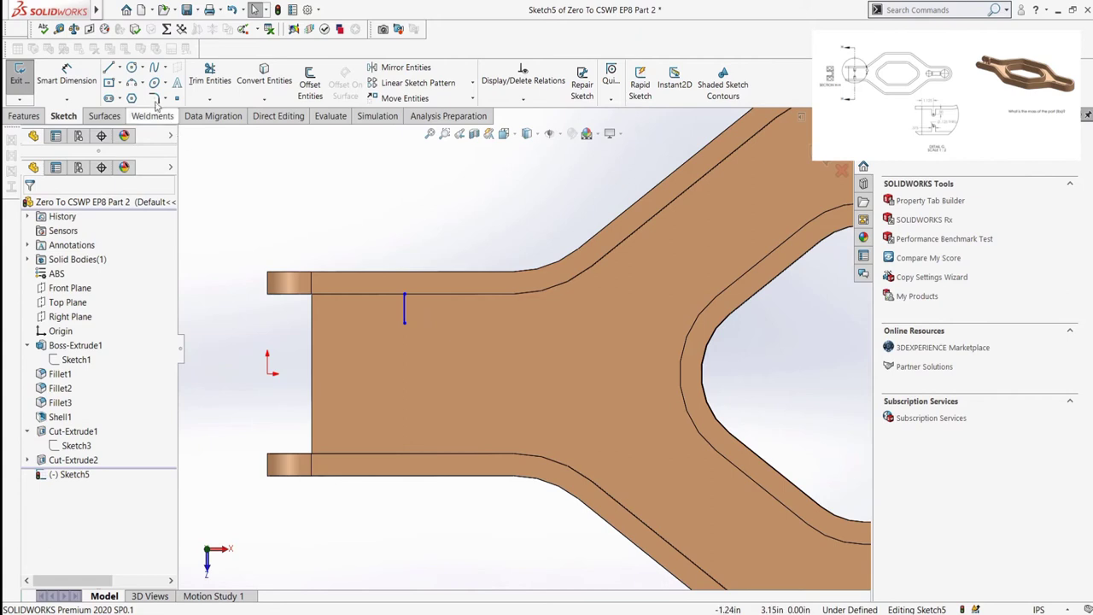
Add a 3-point arc rounded bottom and a second vertical side, forming a U
{"action": "left_click", "coordinate": [131, 83]}
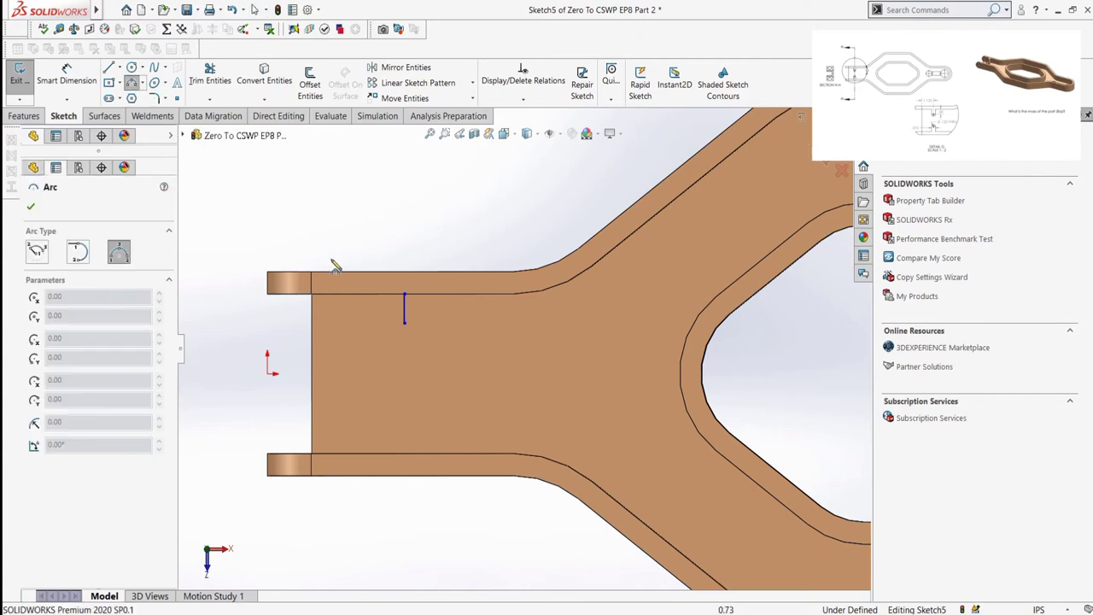
{"action": "left_click_drag", "start_coordinate": [404, 324], "coordinate": [435, 323]}
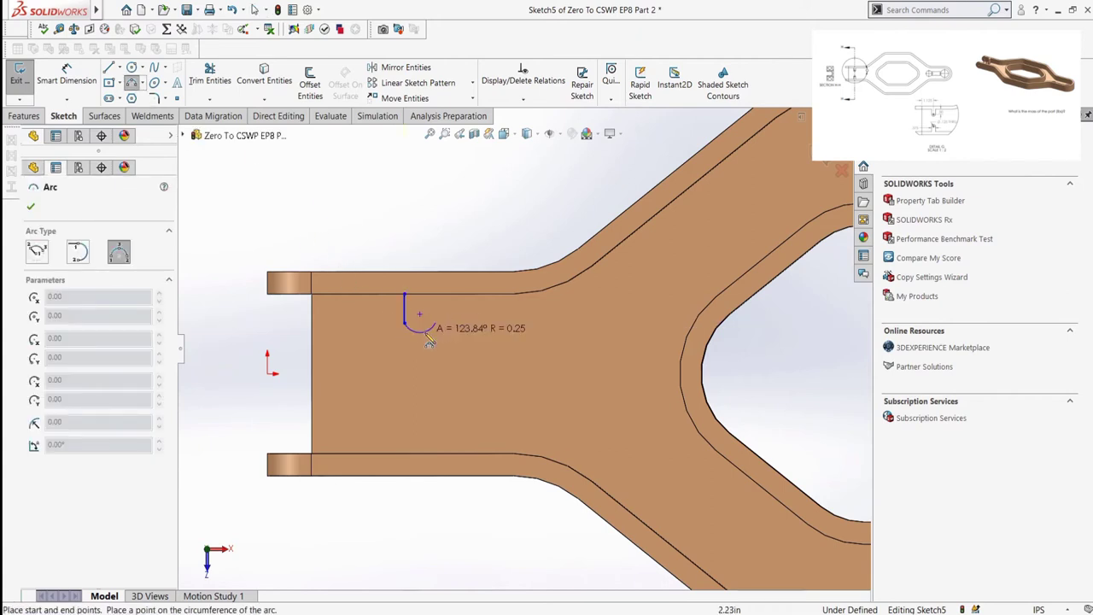
{"action": "left_click", "coordinate": [415, 339]}
{"action": "key", "text": "Escape"}
{"action": "key", "text": "Escape"}
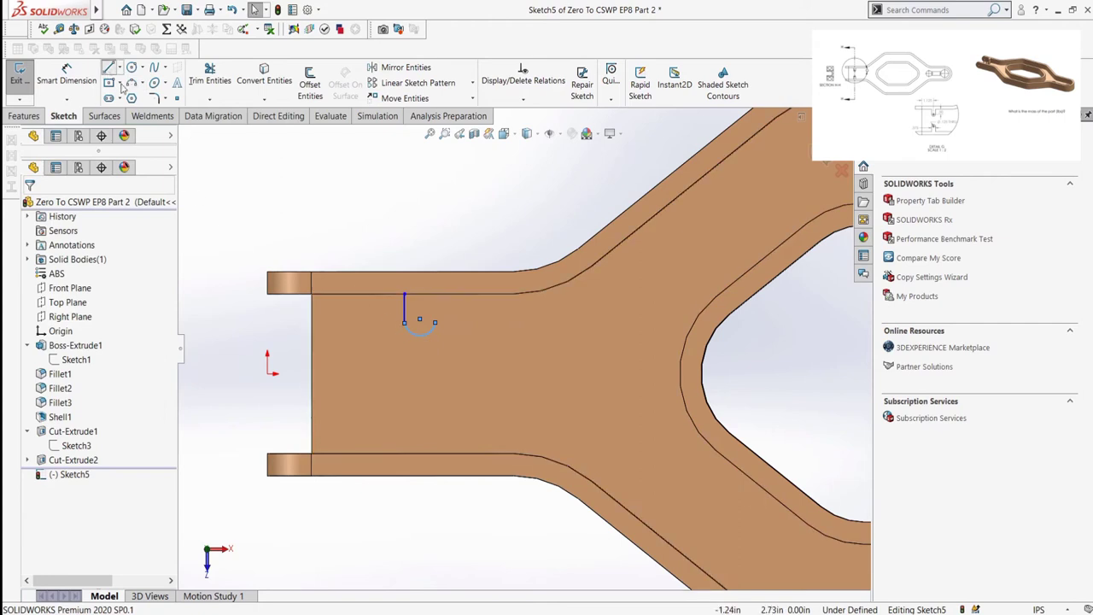
{"action": "left_click", "coordinate": [108, 68]}
{"action": "left_click", "coordinate": [434, 323]}
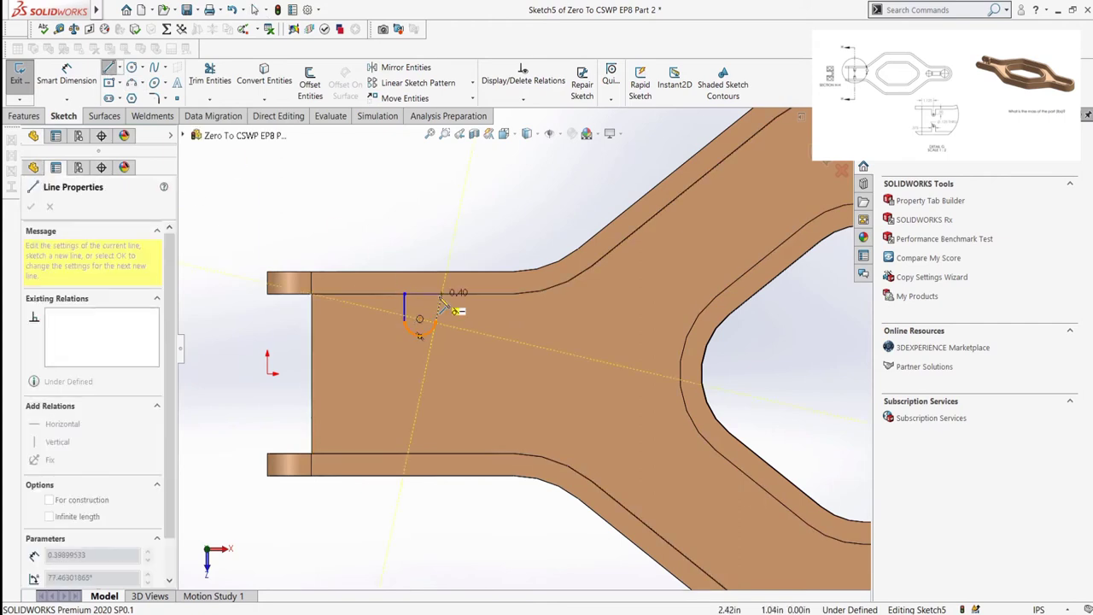
{"action": "left_click", "coordinate": [436, 294]}
{"action": "key", "text": "Escape"}
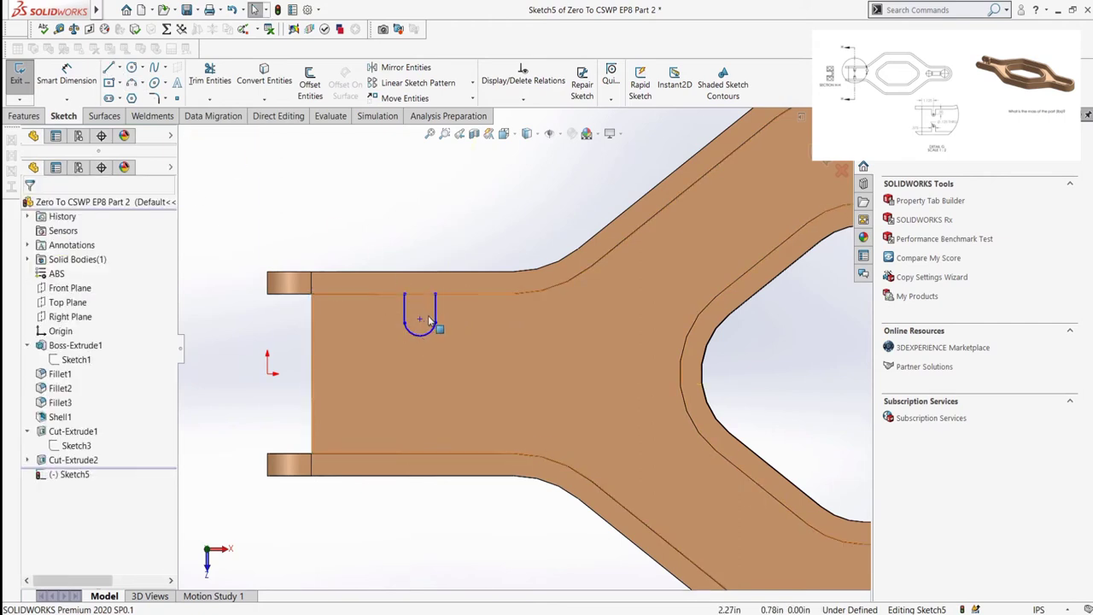
Make the arc tangent to both the left and right slot sides
{"action": "scroll", "coordinate": [418, 312], "scroll_direction": "up", "scroll_amount": 3}
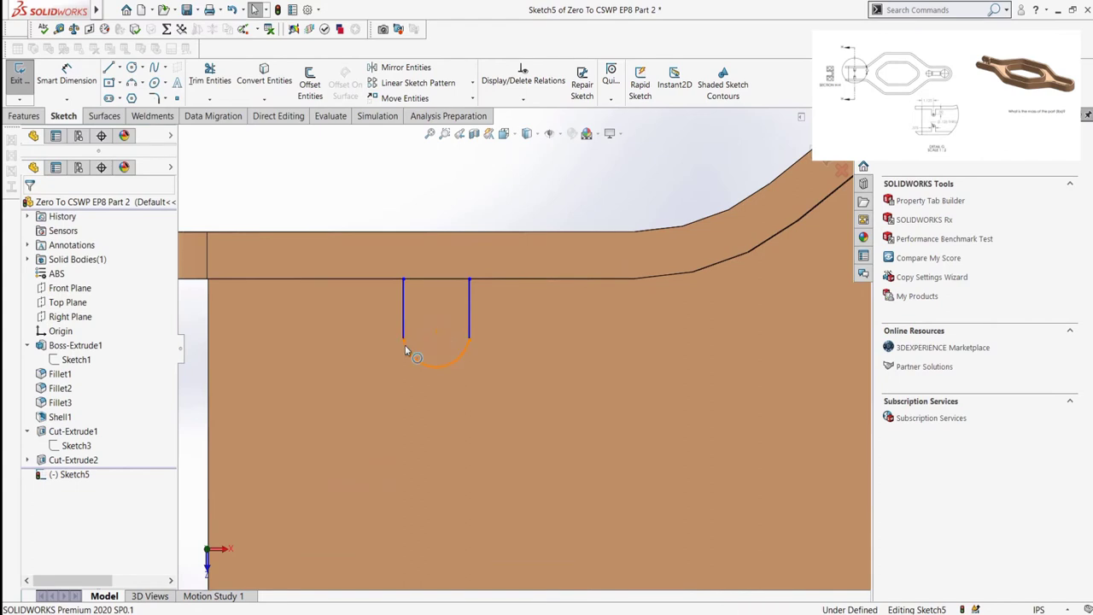
{"action": "left_click", "coordinate": [414, 354]}
{"action": "left_click", "coordinate": [403, 328], "text": "ctrl"}
{"action": "left_click", "coordinate": [34, 417]}
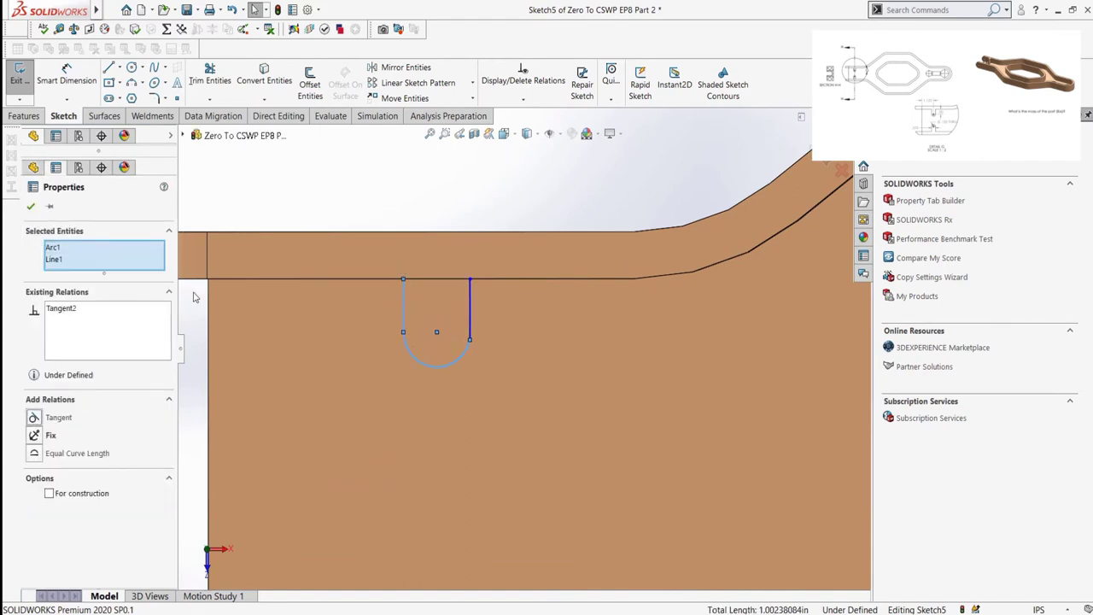
{"action": "left_click", "coordinate": [277, 201]}
{"action": "left_click", "coordinate": [469, 314]}
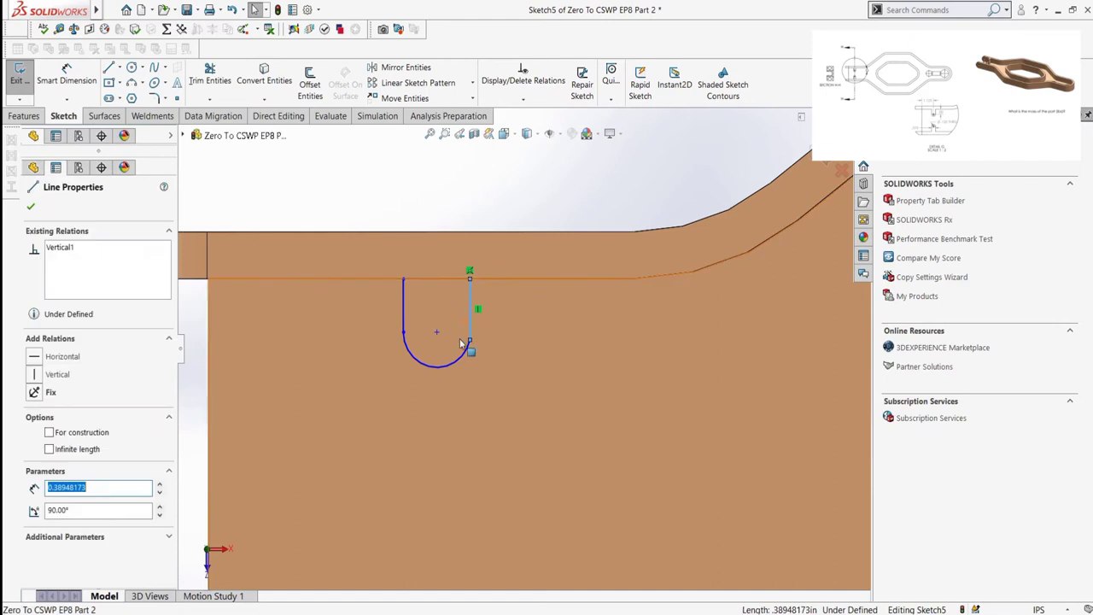
{"action": "left_click", "coordinate": [463, 350], "text": "ctrl"}
{"action": "left_click", "coordinate": [60, 418]}
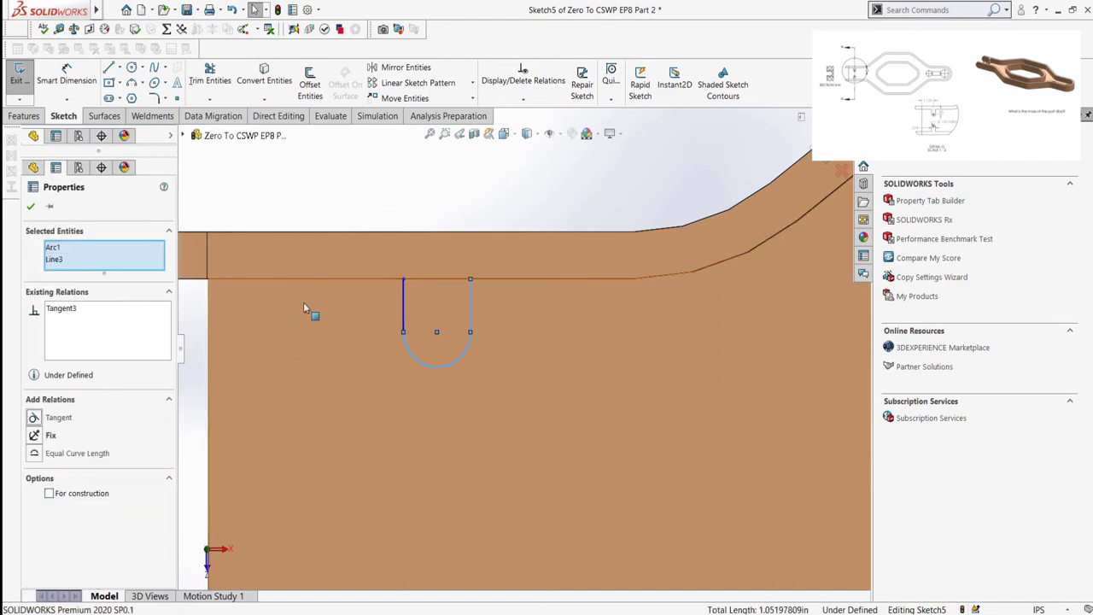
{"action": "left_click", "coordinate": [285, 347]}
{"action": "scroll", "coordinate": [344, 410], "scroll_direction": "up", "scroll_amount": 2}
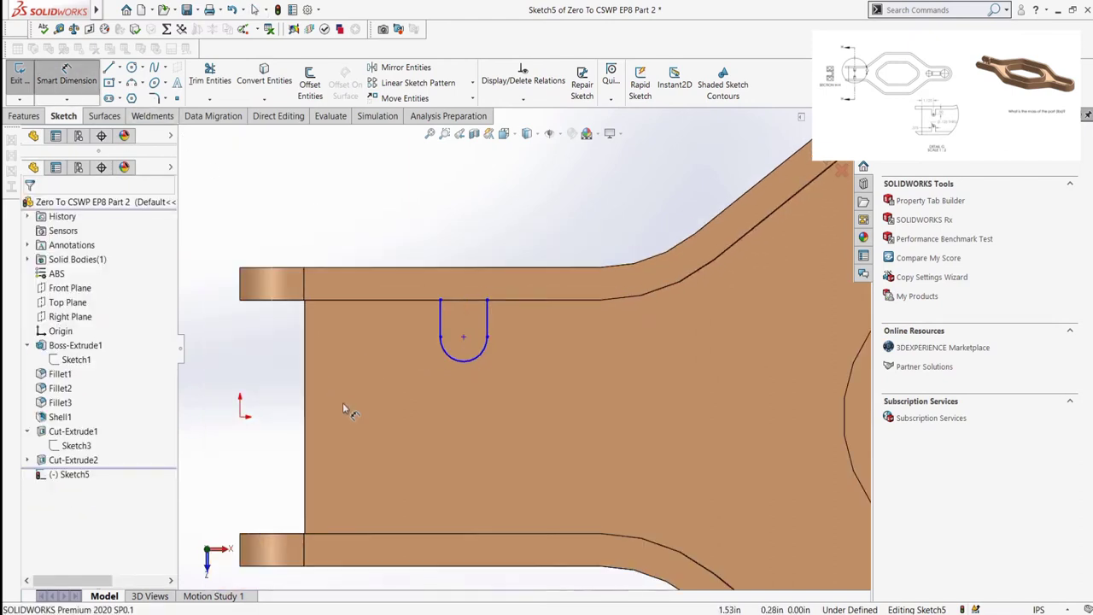
{"action": "left_click", "coordinate": [306, 366]}
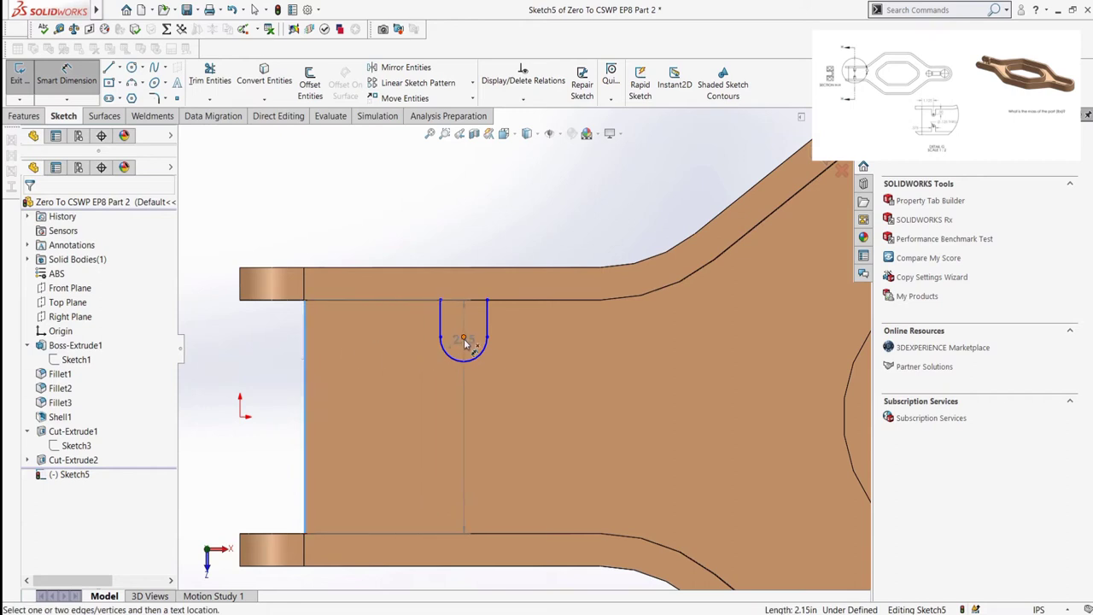
{"action": "left_click", "coordinate": [464, 340]}
Dimension the U slot 1.125 from the left inner edge and 0.375 wide
{"action": "left_click", "coordinate": [419, 432]}
{"action": "type", "text": "1.125"}
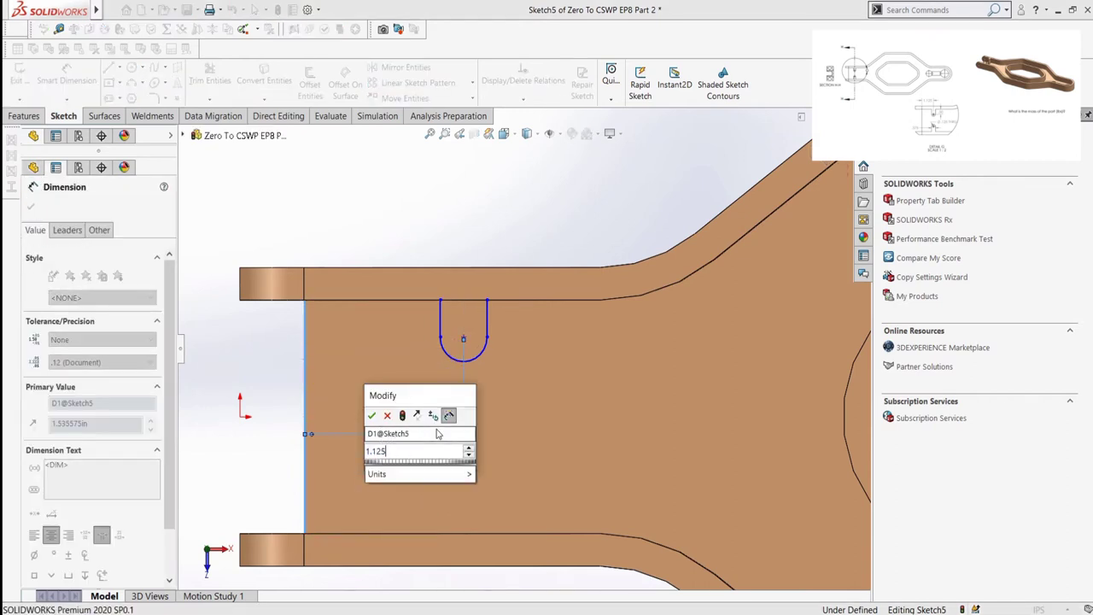
{"action": "key", "text": "Return"}
{"action": "left_click", "coordinate": [398, 321]}
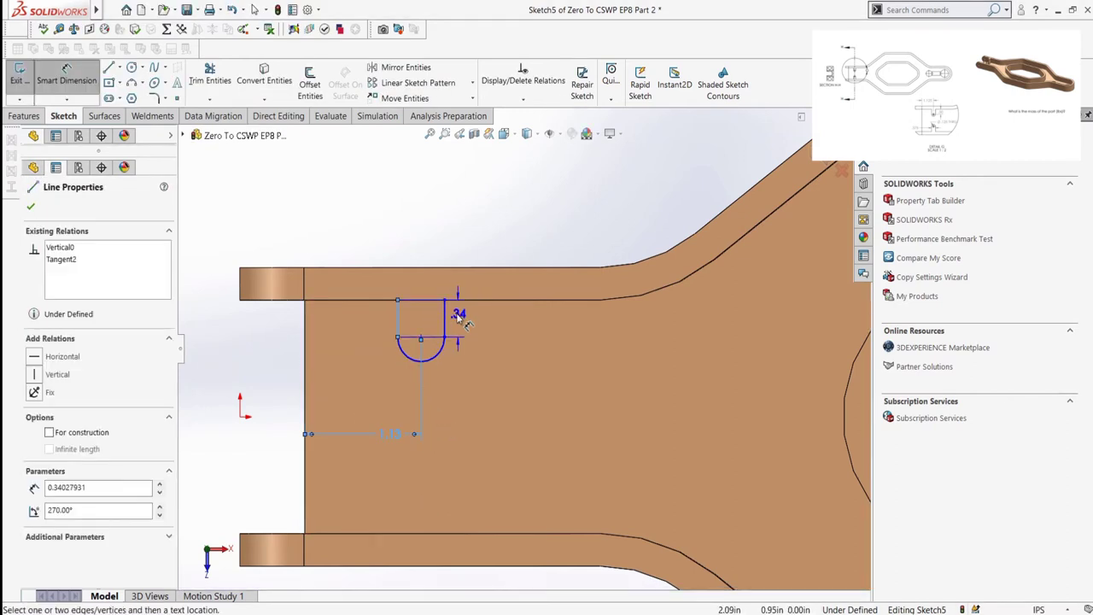
{"action": "left_click", "coordinate": [450, 320]}
{"action": "left_click", "coordinate": [427, 324]}
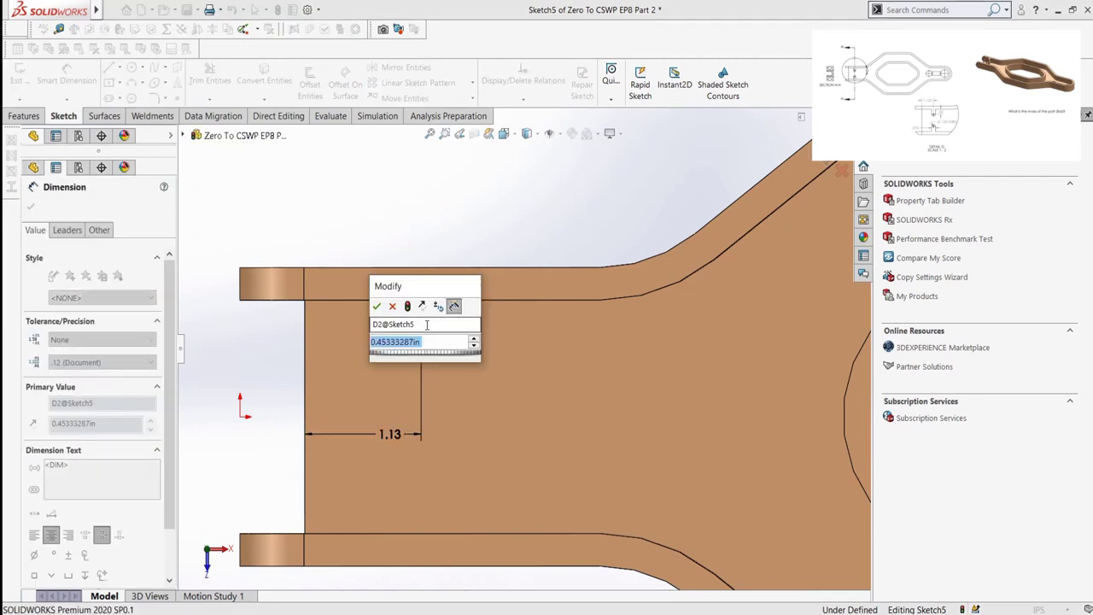
{"action": "type", "text": "0.375"}
{"action": "key", "text": "Return"}
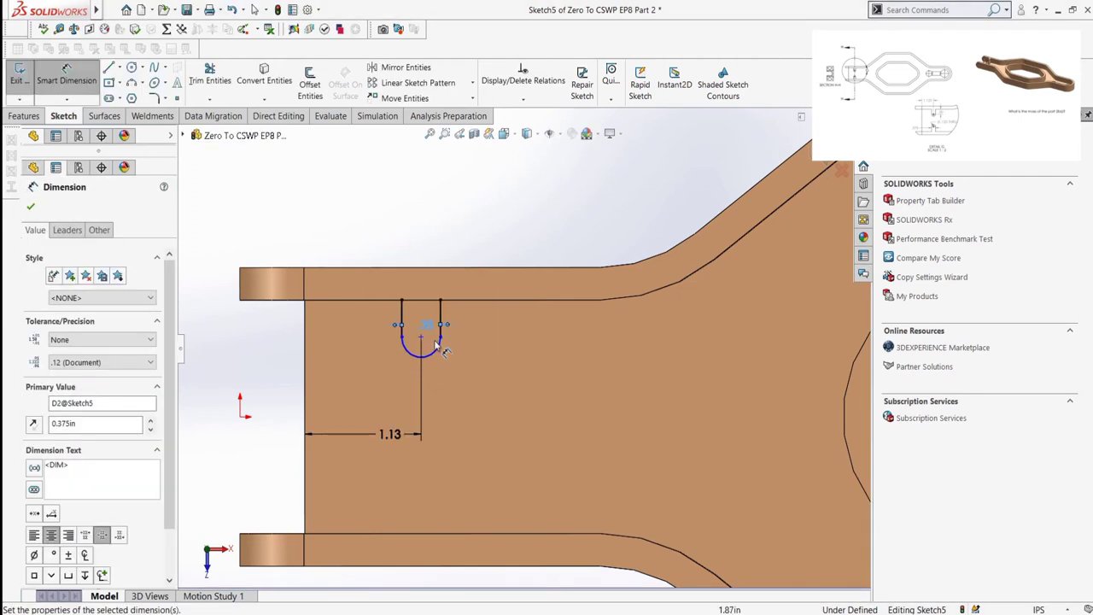
Set the slot depth to 0.5 from the top edge, discarding the redundant radius dimension
{"action": "left_click", "coordinate": [436, 347]}
{"action": "left_click", "coordinate": [475, 375]}
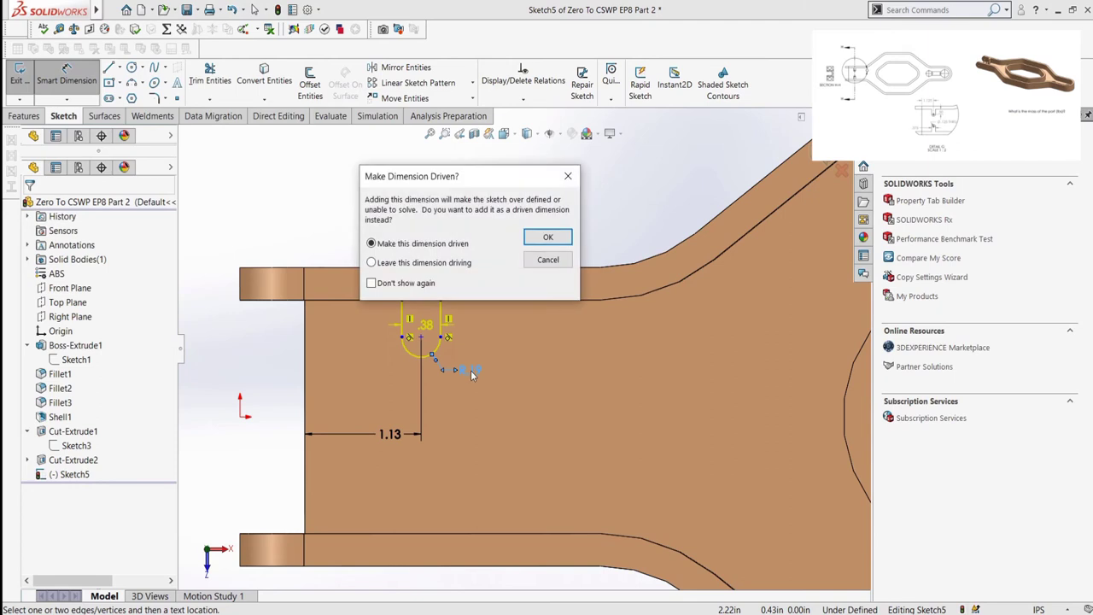
{"action": "left_click", "coordinate": [539, 263]}
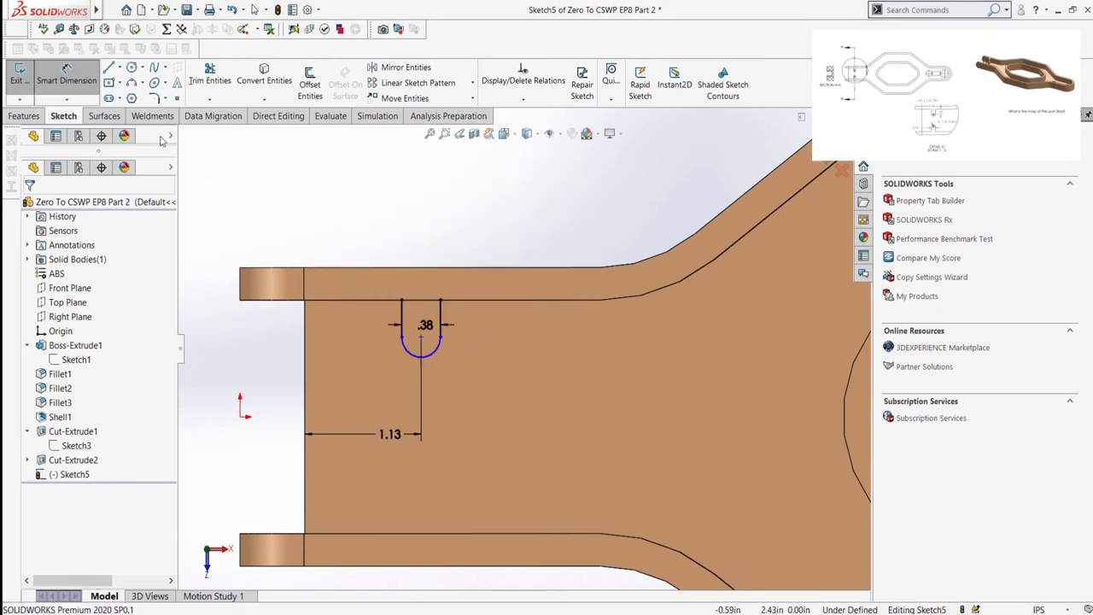
{"action": "left_click", "coordinate": [420, 338]}
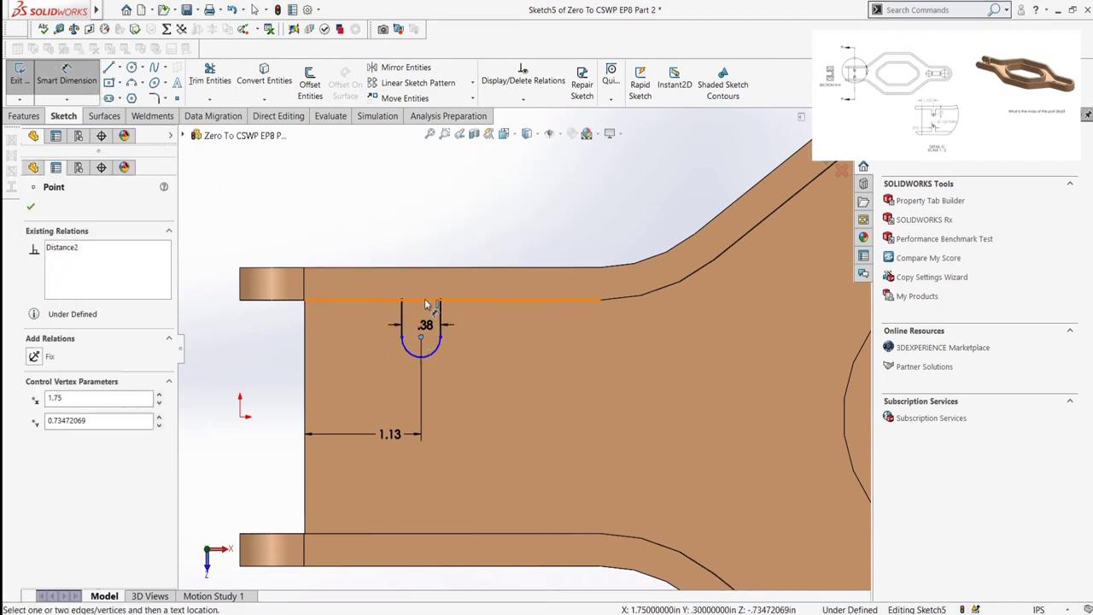
{"action": "left_click", "coordinate": [426, 304]}
{"action": "left_click", "coordinate": [485, 323]}
{"action": "type", "text": "0.5"}
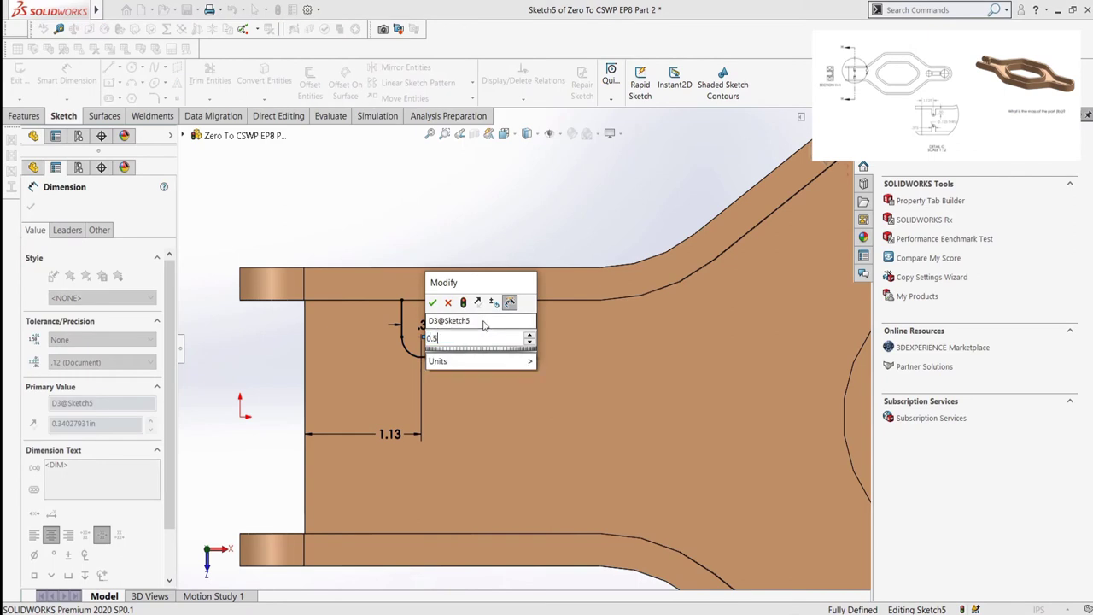
{"action": "key", "text": "Return"}
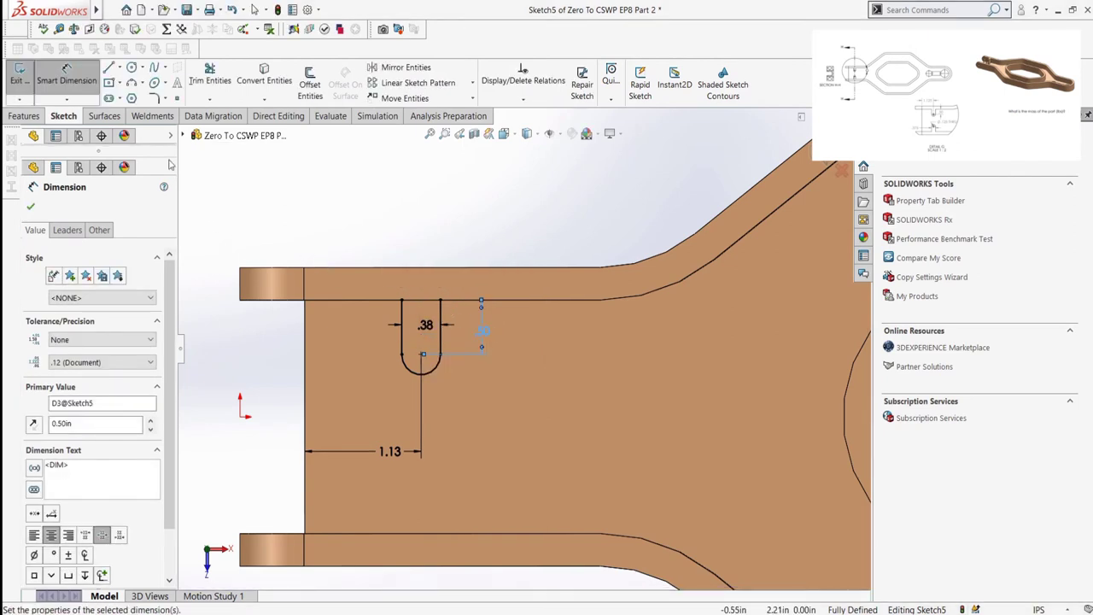
Close the slot's top with a line and draw a horizontal centerline from the origin
{"action": "left_click", "coordinate": [114, 72]}
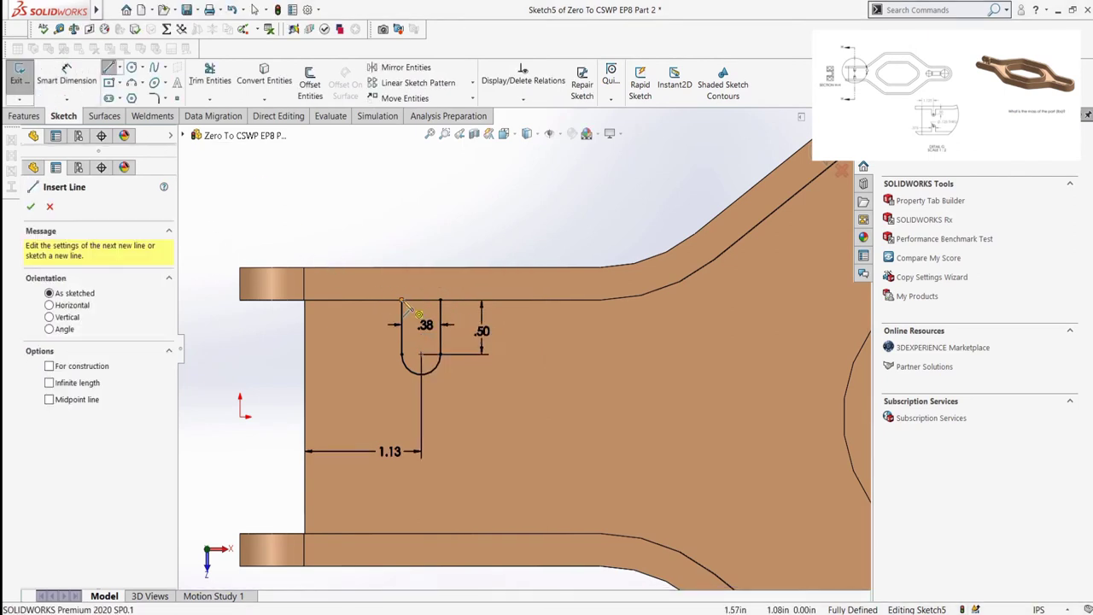
{"action": "left_click", "coordinate": [402, 300]}
{"action": "left_click", "coordinate": [440, 300]}
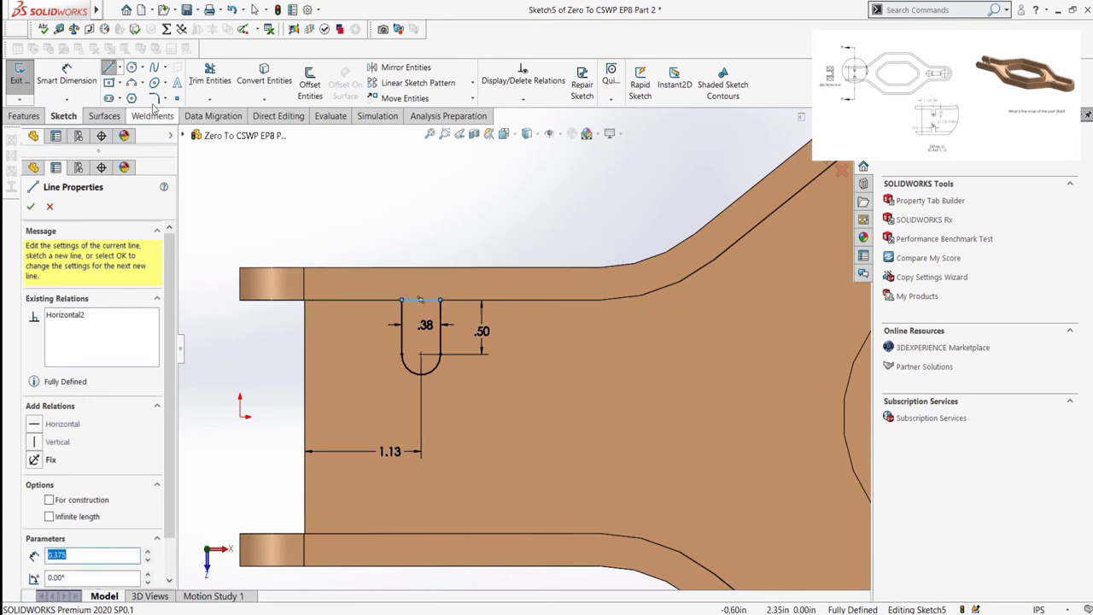
{"action": "left_click", "coordinate": [117, 67]}
{"action": "left_click", "coordinate": [144, 94]}
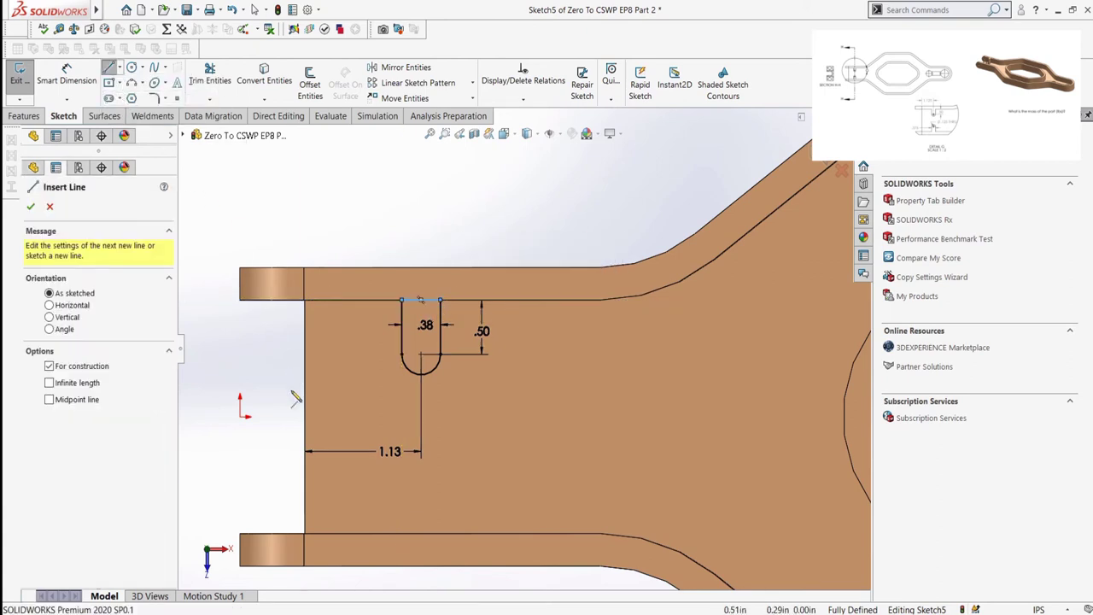
{"action": "left_click", "coordinate": [241, 416]}
{"action": "left_click", "coordinate": [305, 417]}
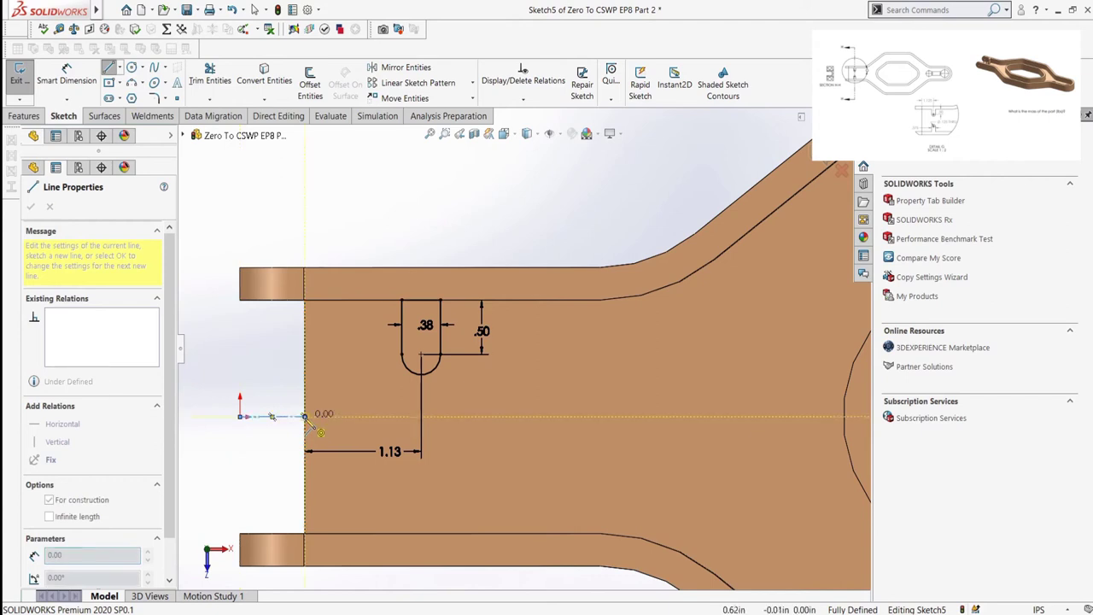
{"action": "key", "text": "Escape"}
Mirror the slot's left, top, right lines and rounded end about the horizontal centreline
{"action": "left_click", "coordinate": [406, 67]}
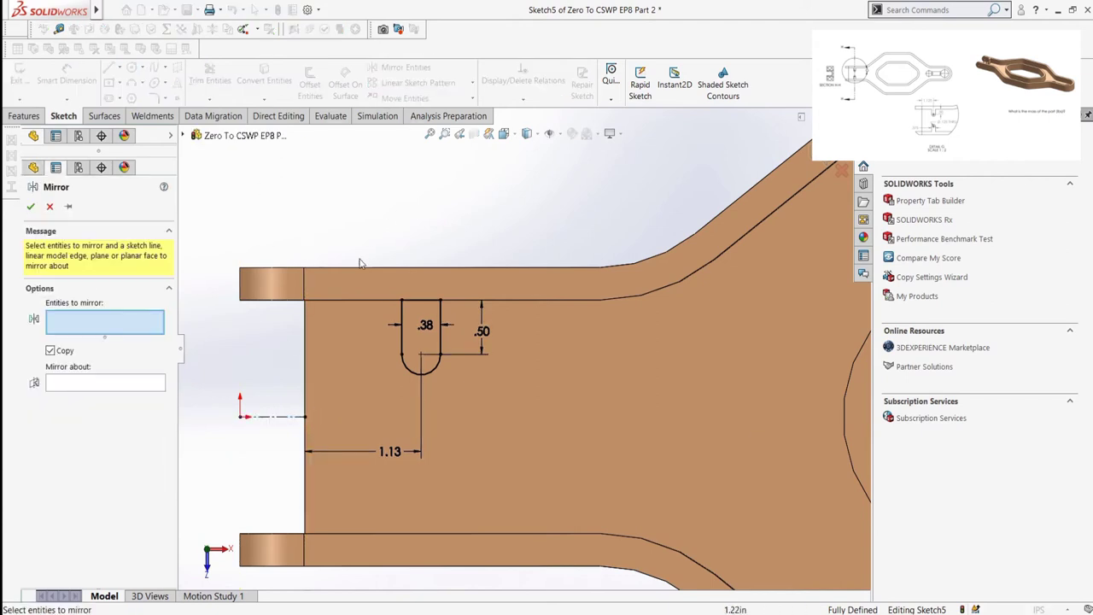
{"action": "left_click", "coordinate": [401, 321]}
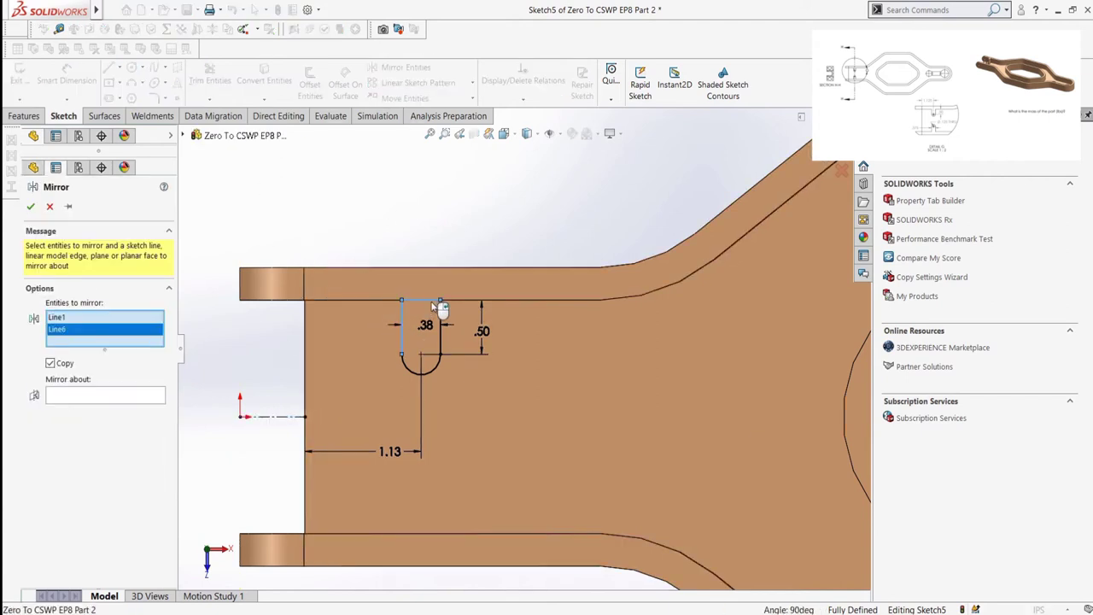
{"action": "left_click", "coordinate": [421, 301]}
{"action": "left_click", "coordinate": [440, 334]}
{"action": "left_click", "coordinate": [438, 369]}
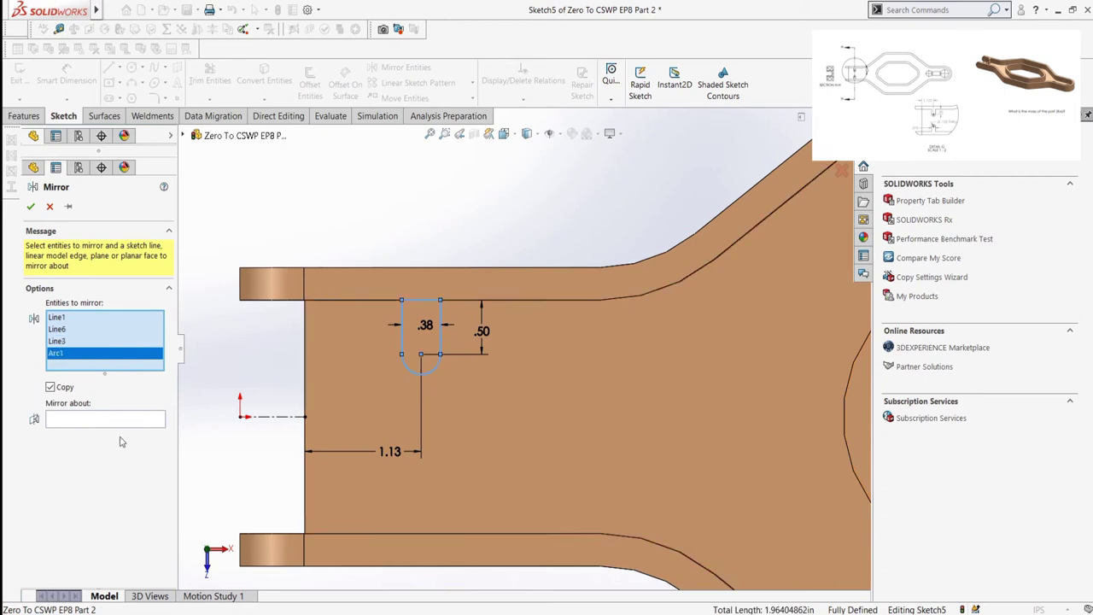
{"action": "left_click", "coordinate": [124, 419]}
{"action": "left_click", "coordinate": [266, 418]}
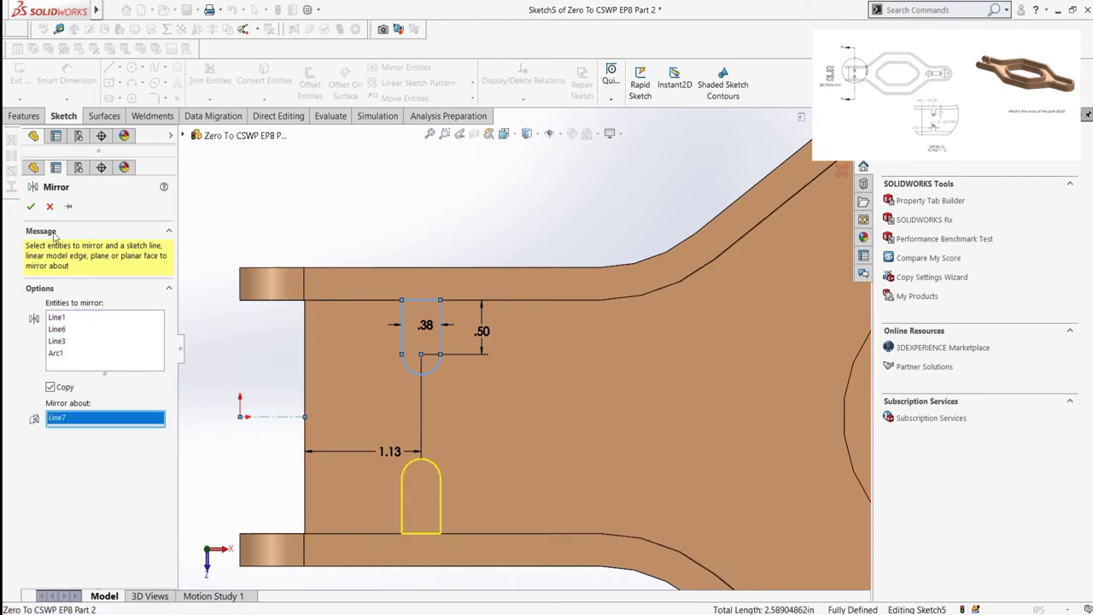
{"action": "left_click", "coordinate": [30, 208]}
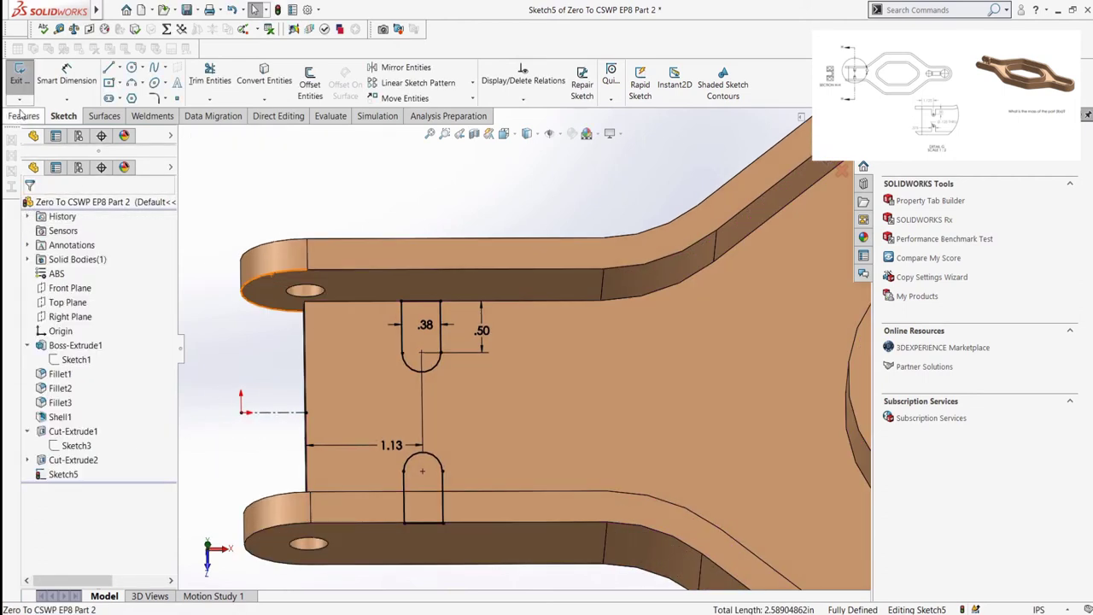
Extrude both slots as a boss up to the part's top face, then start a new sketch
{"action": "left_click", "coordinate": [23, 116]}
{"action": "left_click", "coordinate": [25, 79]}
{"action": "left_click", "coordinate": [105, 289]}
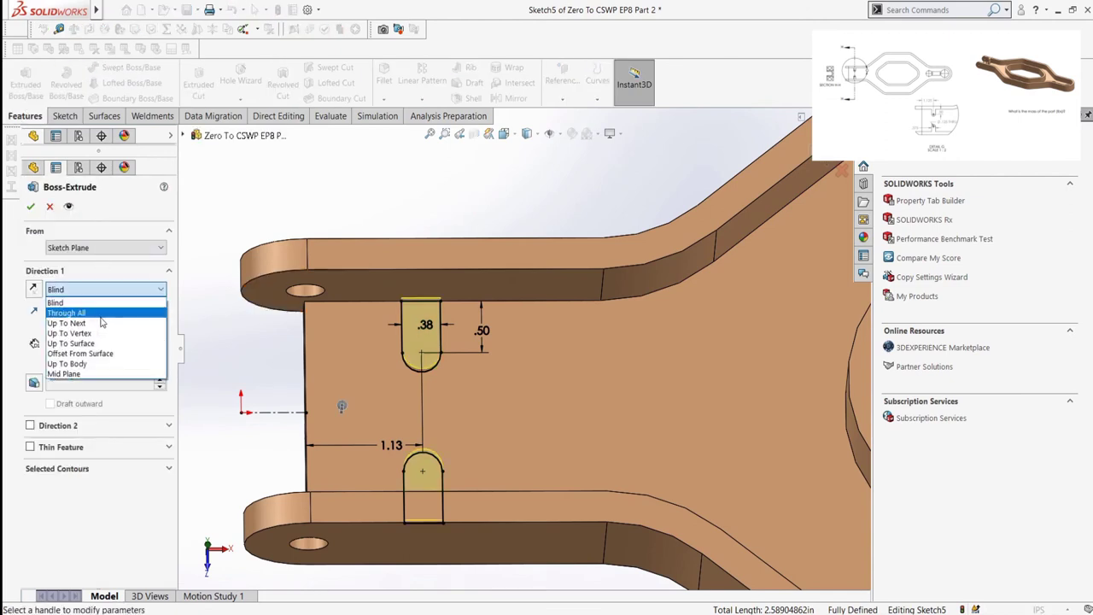
{"action": "left_click", "coordinate": [108, 343]}
{"action": "left_click", "coordinate": [352, 262]}
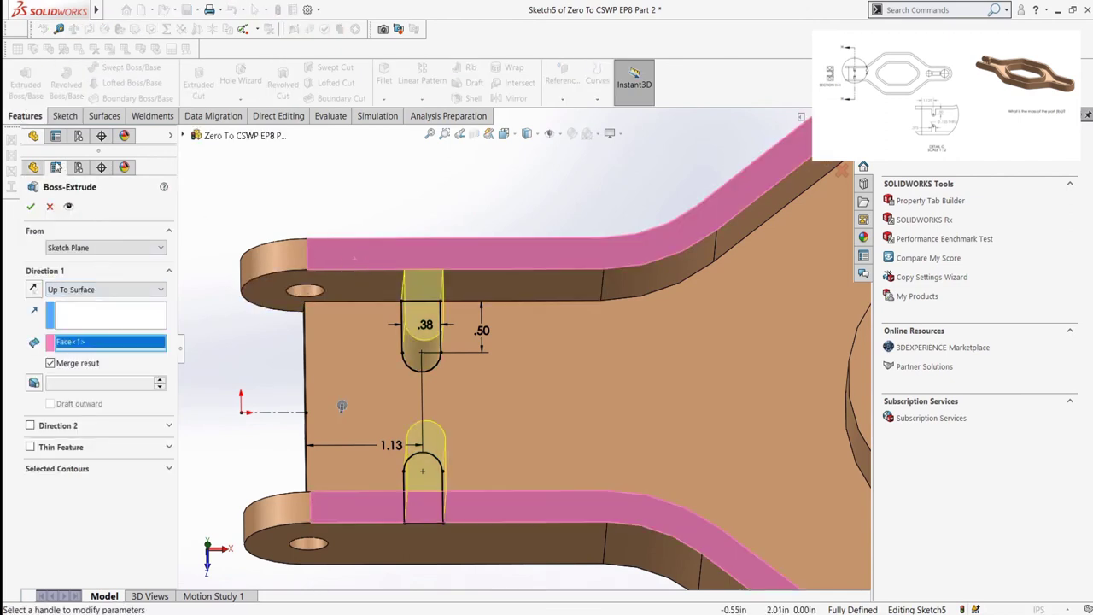
{"action": "left_click", "coordinate": [31, 207]}
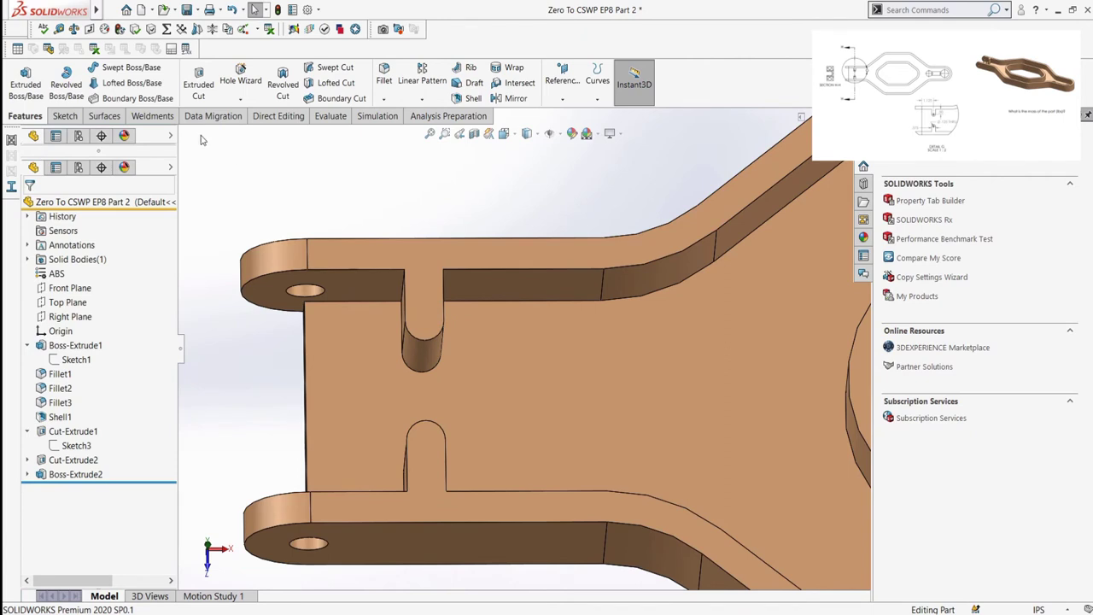
{"action": "left_click", "coordinate": [64, 116]}
{"action": "left_click", "coordinate": [24, 76]}
On the floor face, draw circles centred on the upper and lower slot arcs
{"action": "left_click", "coordinate": [418, 297]}
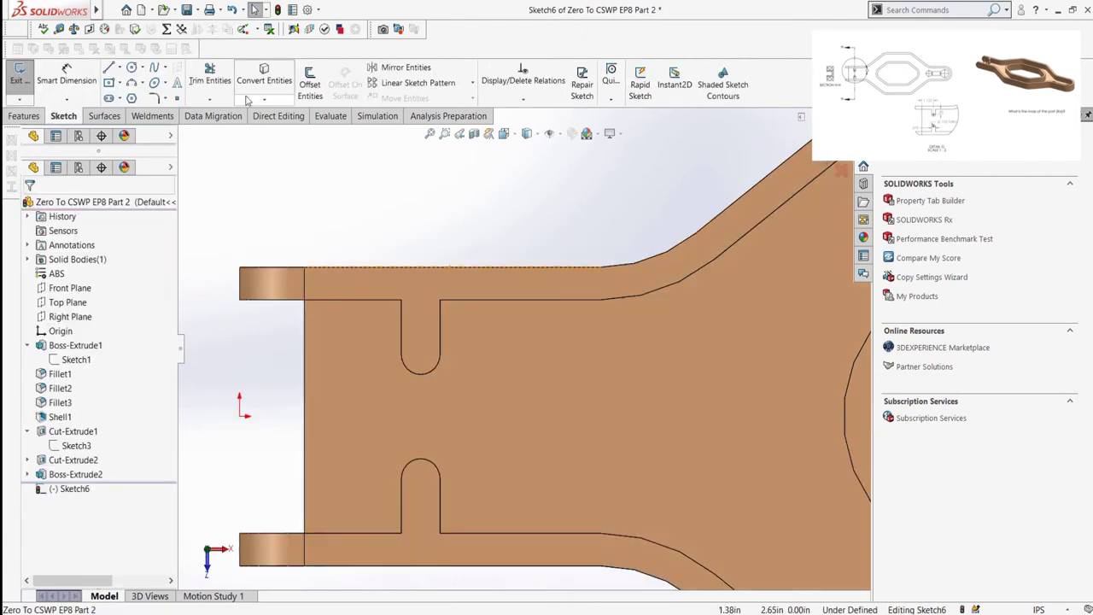
{"action": "left_click", "coordinate": [132, 68]}
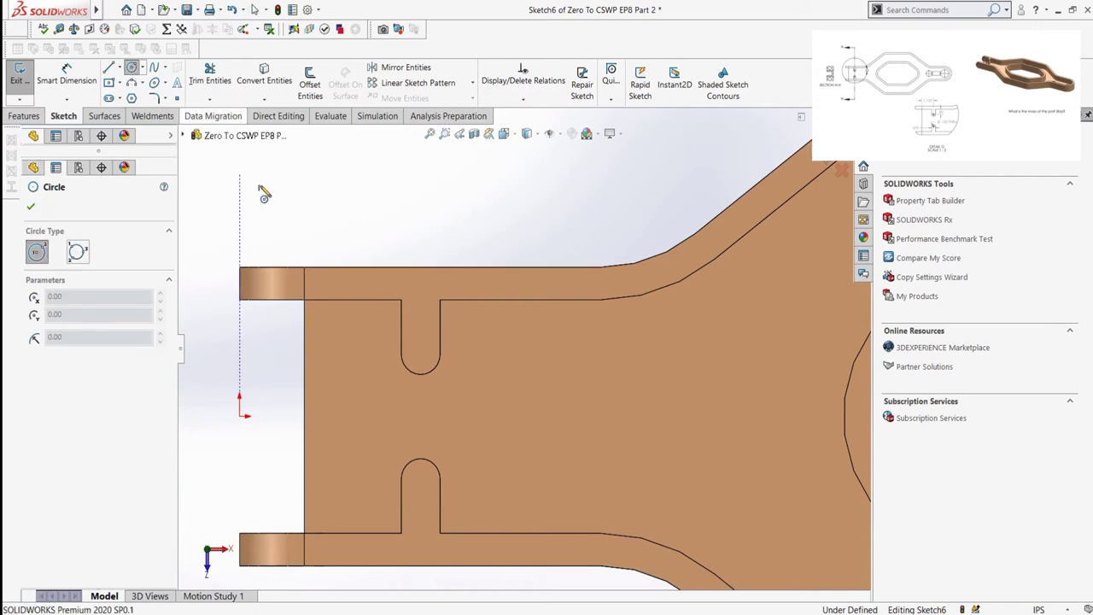
{"action": "left_click", "coordinate": [420, 354]}
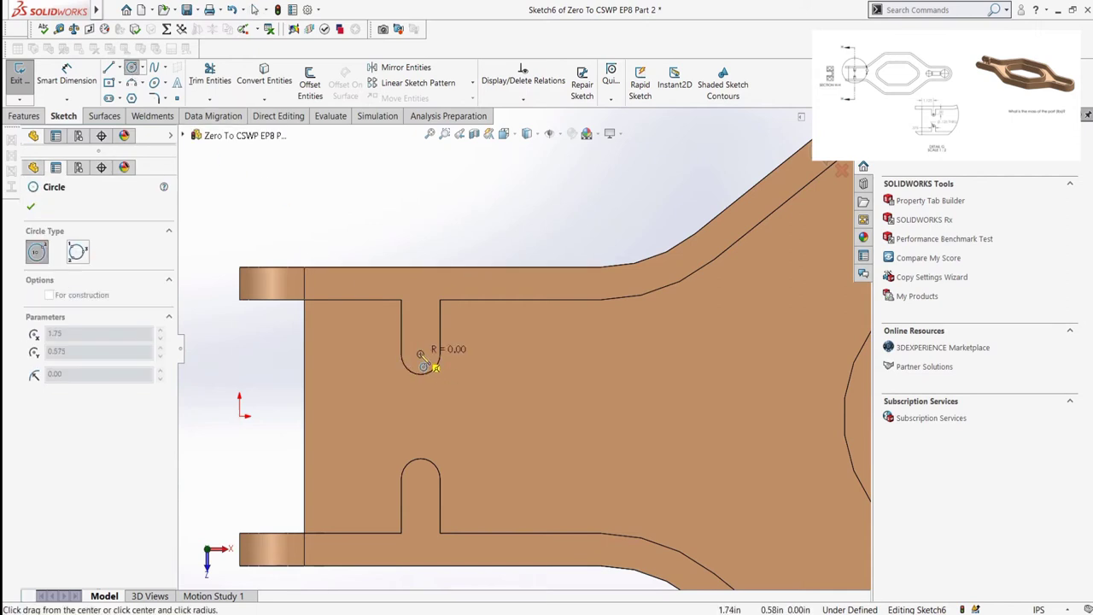
{"action": "left_click", "coordinate": [437, 357]}
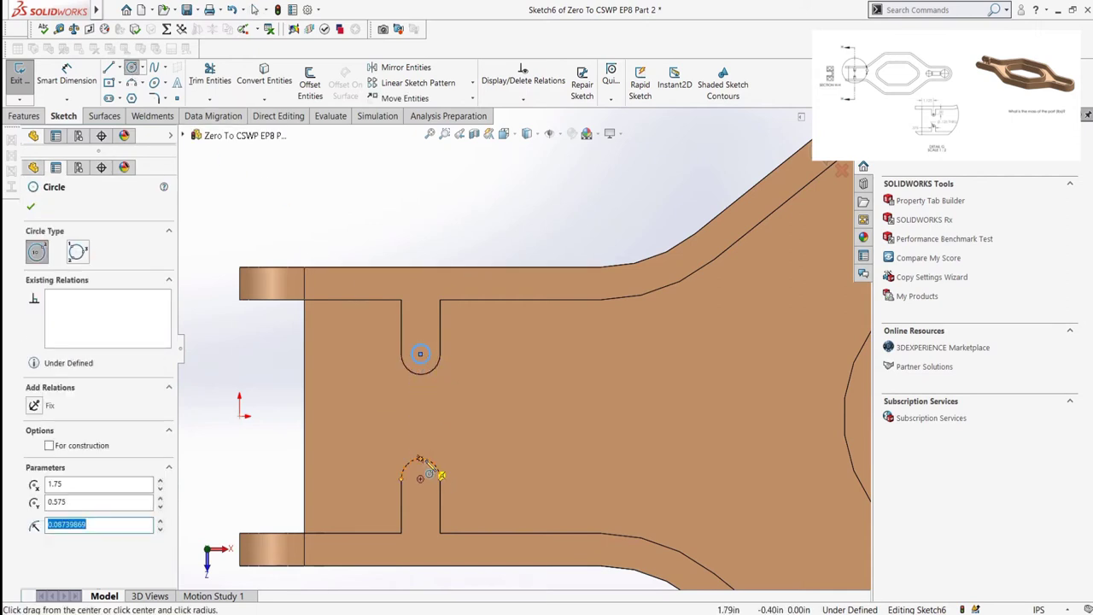
{"action": "left_click", "coordinate": [420, 478]}
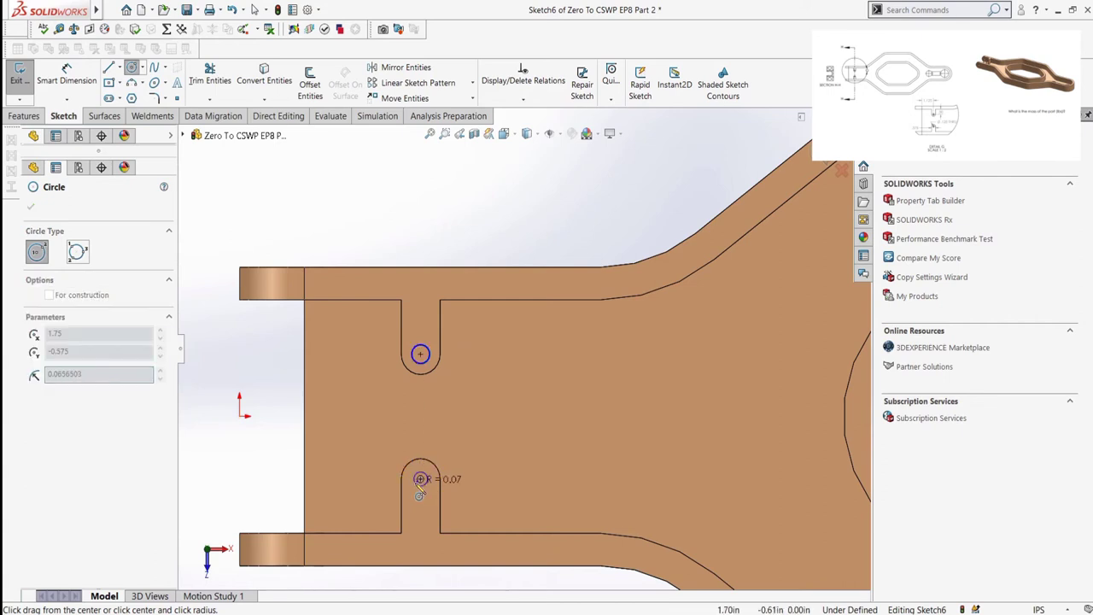
{"action": "left_click", "coordinate": [437, 478]}
Dimension the lower circle's diameter to .13
{"action": "left_click", "coordinate": [67, 75]}
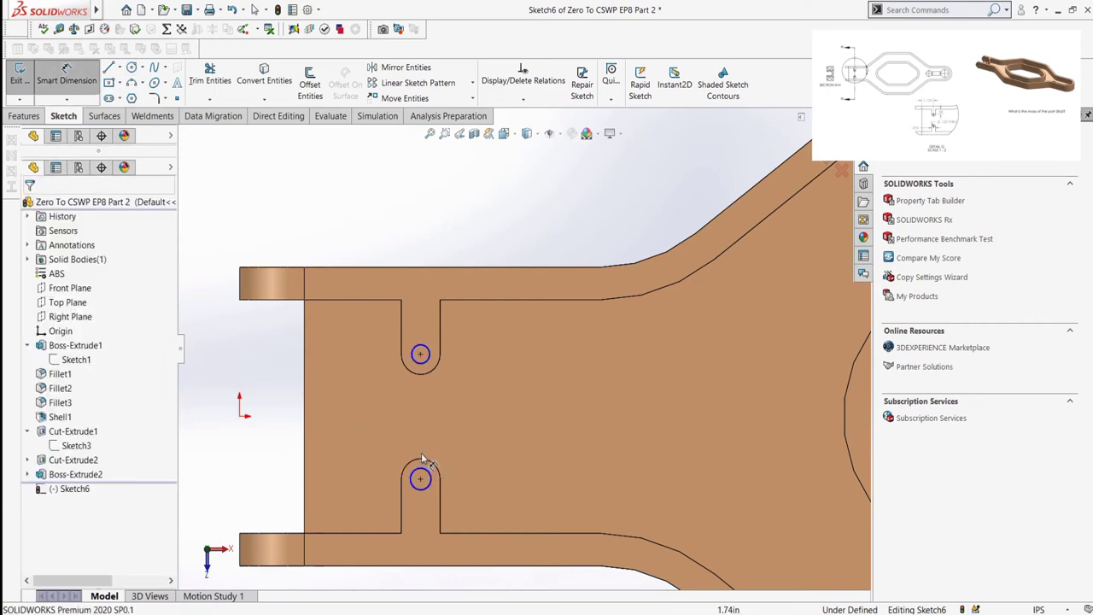
{"action": "left_click", "coordinate": [435, 477]}
{"action": "left_click", "coordinate": [483, 477]}
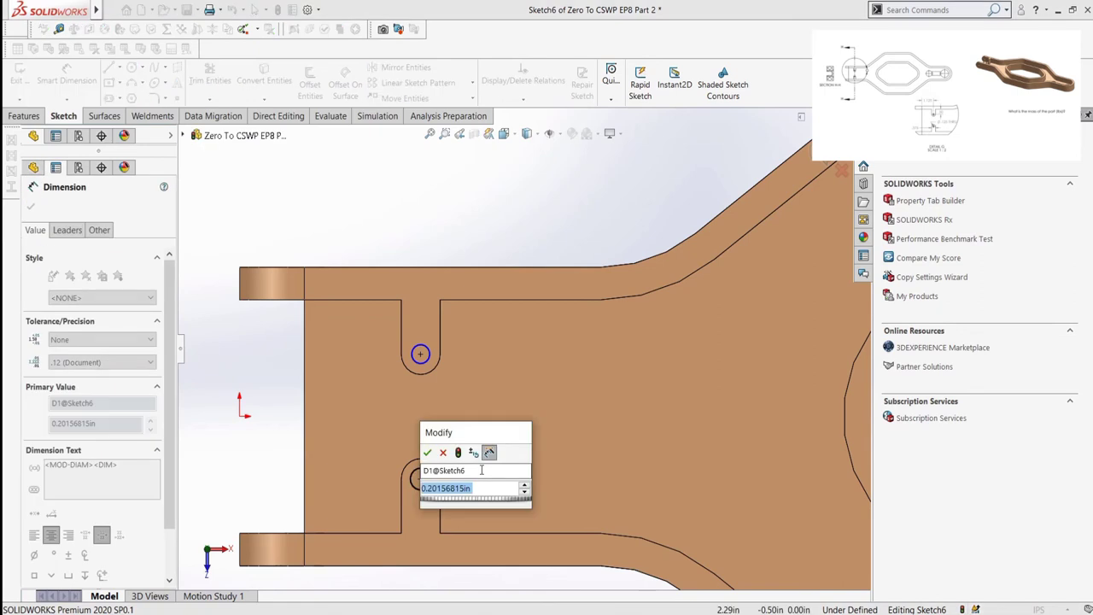
{"action": "type", "text": ".13"}
{"action": "key", "text": "Return"}
{"action": "key", "text": "Escape"}
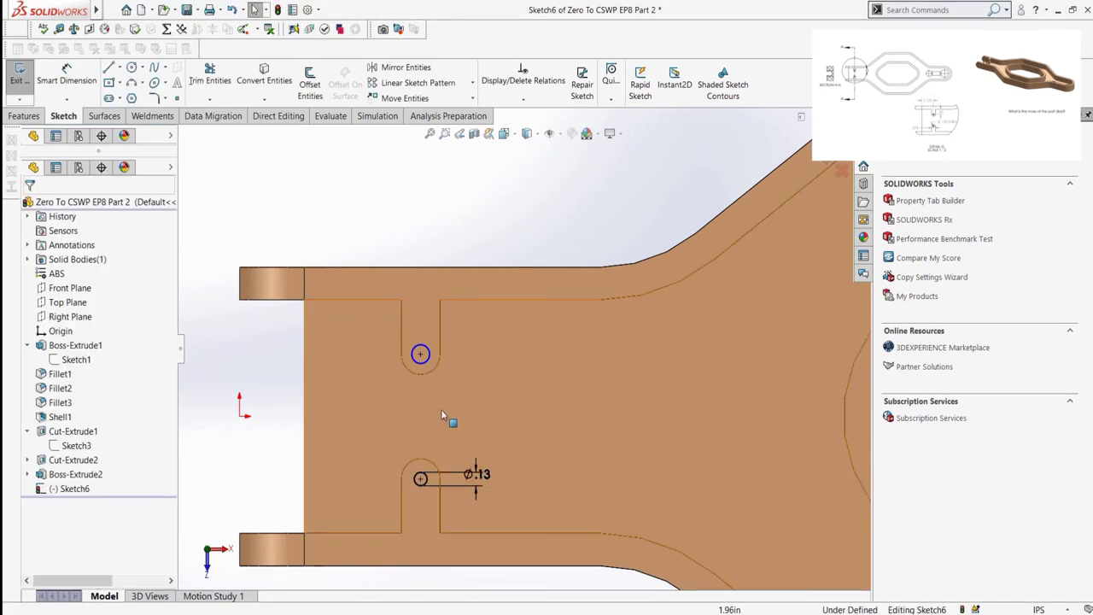
Add an Equal relation between the upper and lower circles
{"action": "left_click", "coordinate": [427, 356]}
{"action": "left_click", "coordinate": [420, 478], "text": "ctrl"}
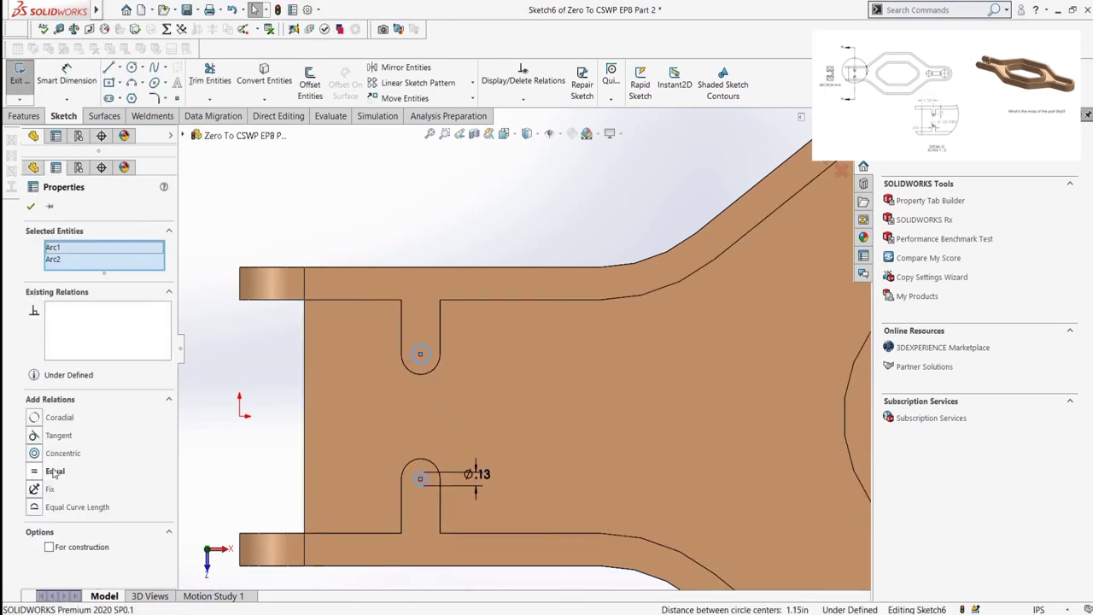
{"action": "left_click", "coordinate": [52, 471]}
{"action": "left_click", "coordinate": [33, 205]}
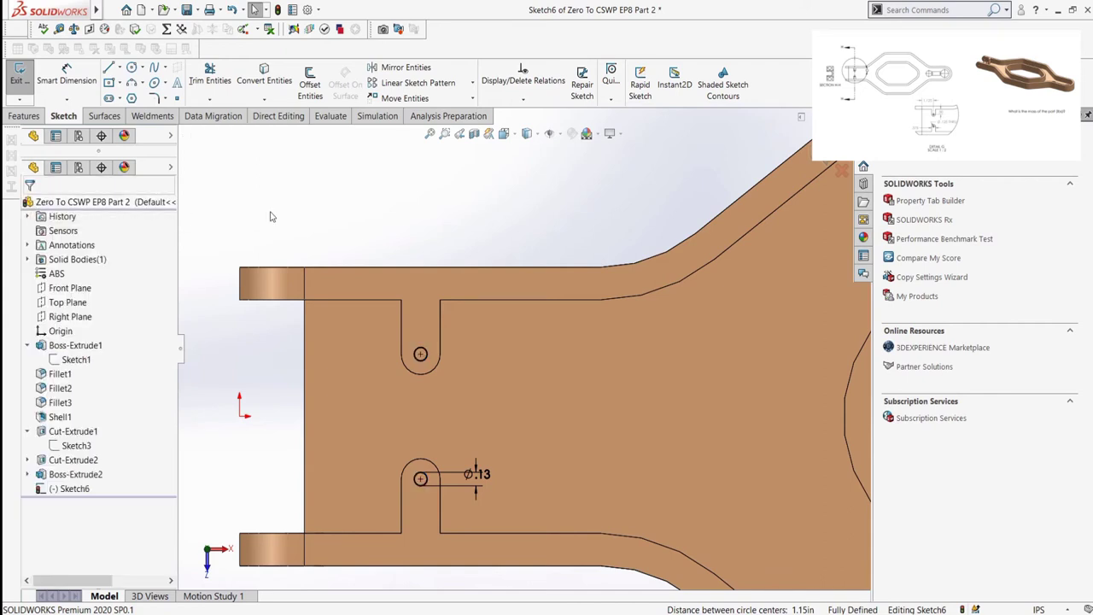
{"action": "left_click", "coordinate": [24, 115]}
Cut the two Ø.13 holes with an extruded cut Up To Next
{"action": "left_click", "coordinate": [198, 82]}
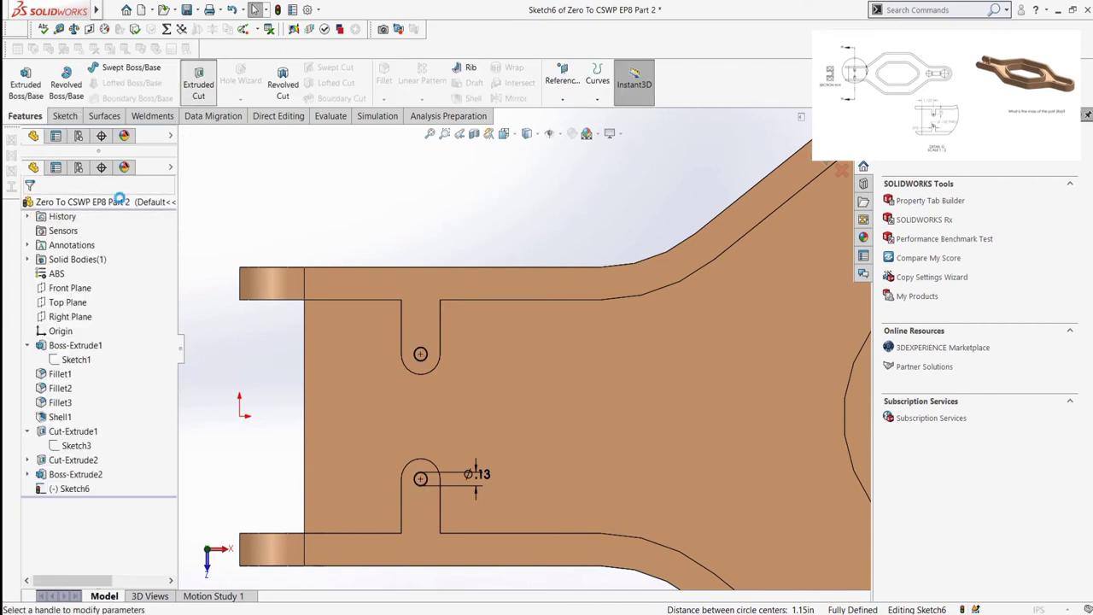
{"action": "left_click", "coordinate": [82, 290]}
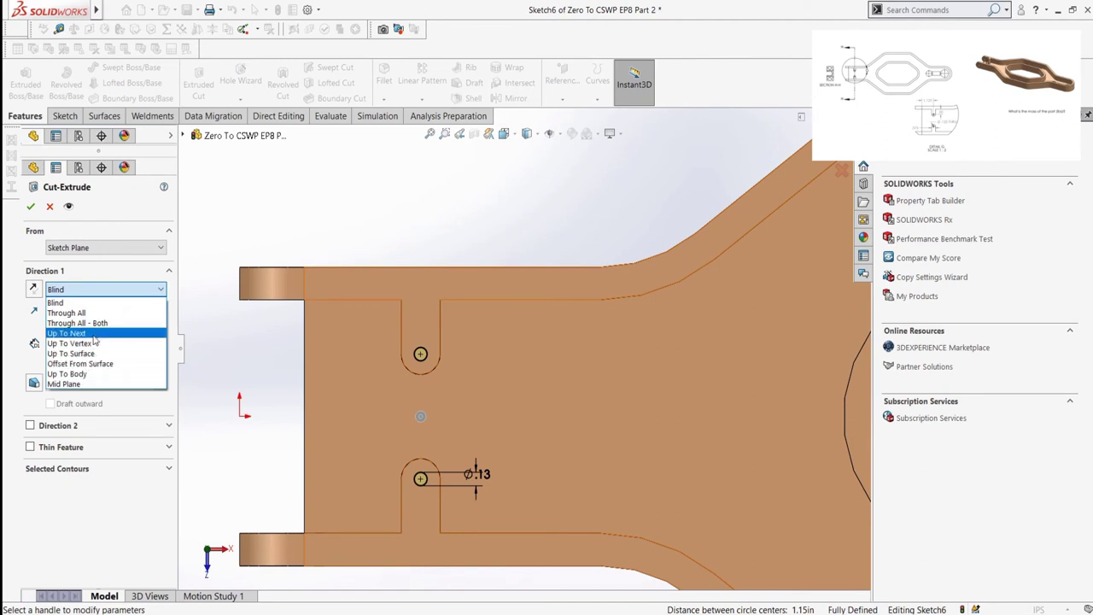
{"action": "left_click", "coordinate": [67, 333]}
{"action": "left_click", "coordinate": [32, 207]}
Check the bracket's mass properties, reading 1.470 pounds
{"action": "scroll", "coordinate": [492, 346], "scroll_direction": "up", "scroll_amount": 2}
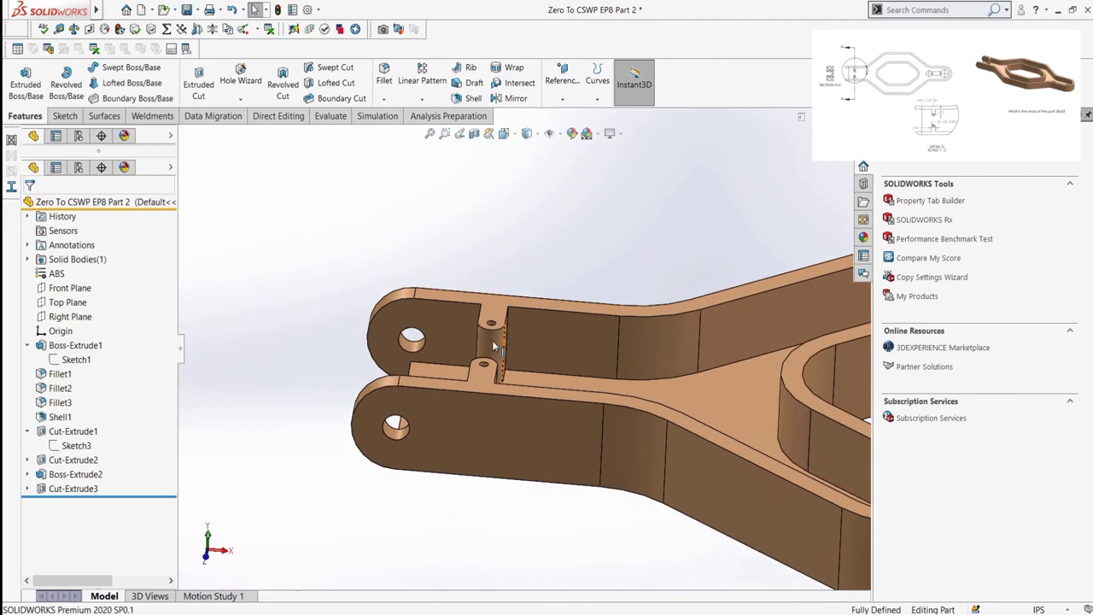
{"action": "scroll", "coordinate": [493, 346], "scroll_direction": "up", "scroll_amount": 2}
{"action": "right_click_drag", "start_coordinate": [503, 262], "coordinate": [556, 231]}
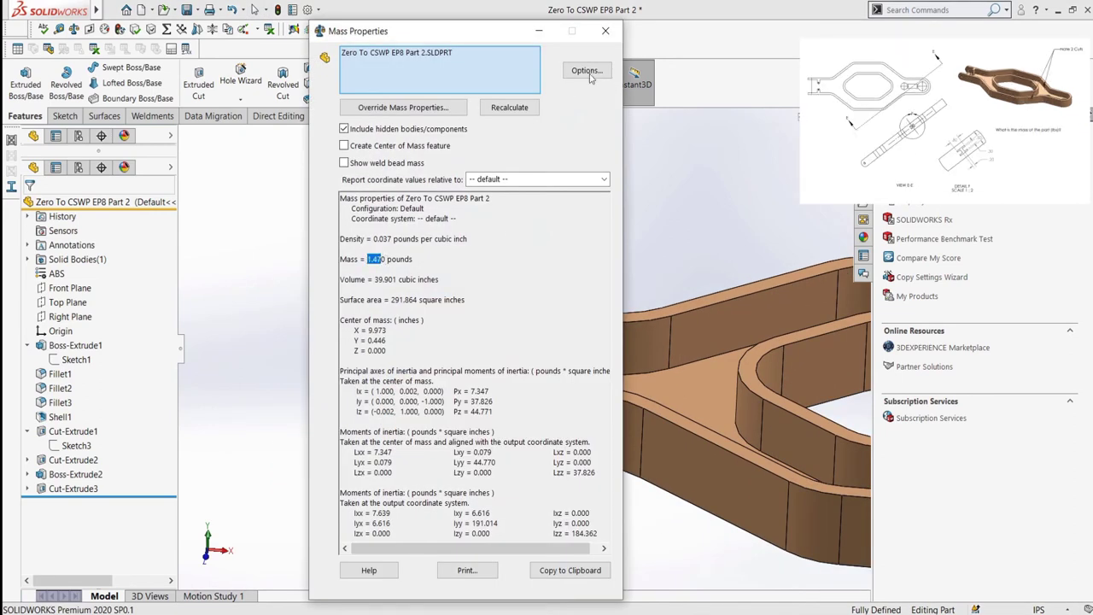
{"action": "left_click", "coordinate": [605, 30]}
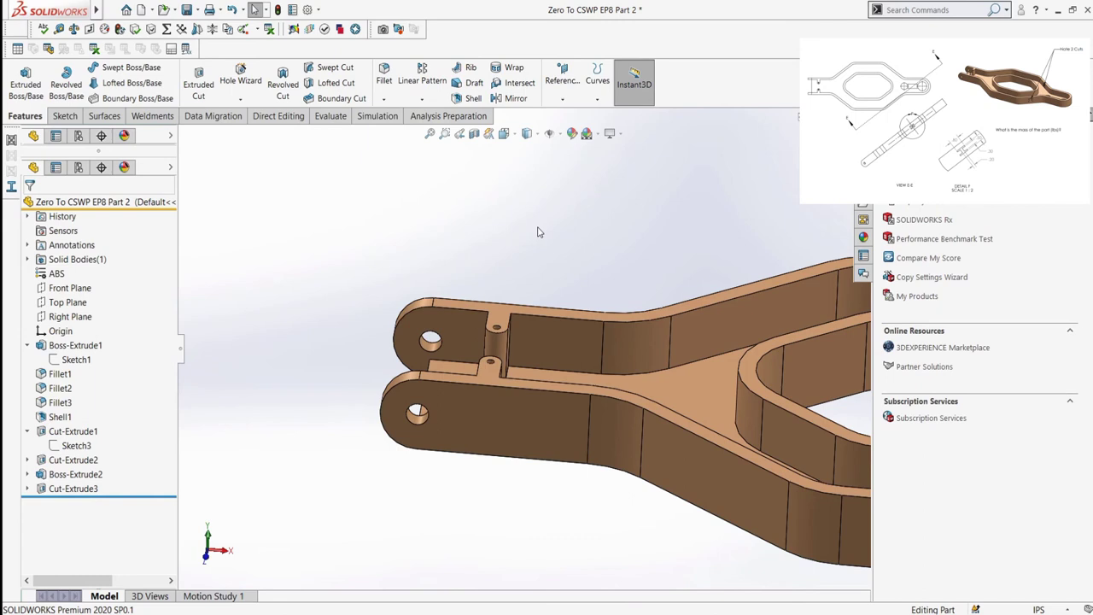
Orbit the part and start a new sketch on the front outer wall face
{"action": "scroll", "coordinate": [546, 247], "scroll_direction": "up", "scroll_amount": 5}
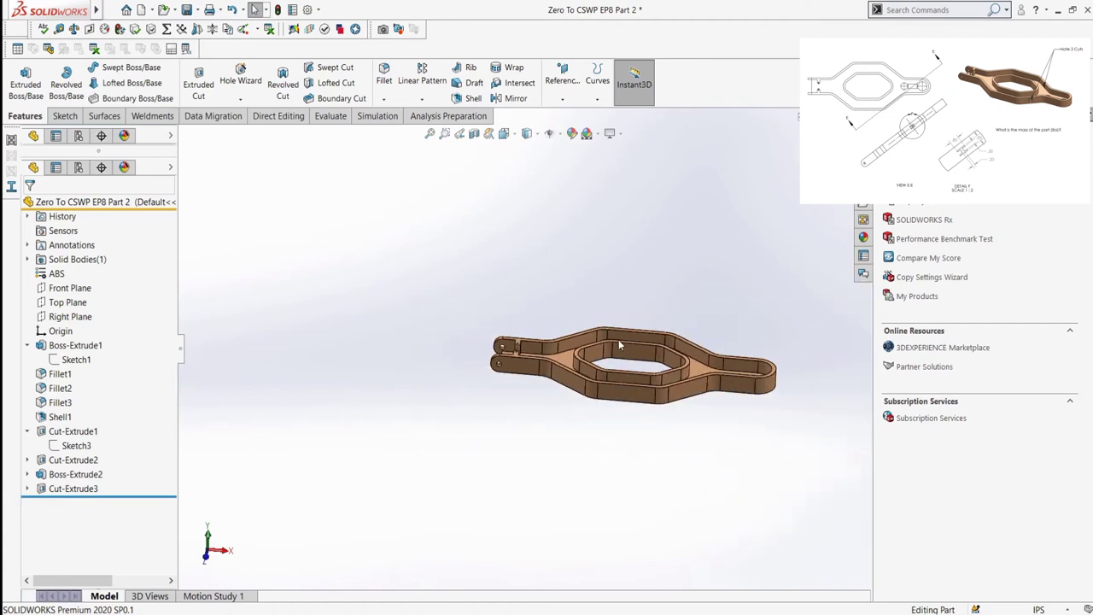
{"action": "scroll", "coordinate": [618, 339], "scroll_direction": "down", "scroll_amount": 6}
{"action": "scroll", "coordinate": [630, 348], "scroll_direction": "up", "scroll_amount": 3}
{"action": "left_click", "coordinate": [642, 437]}
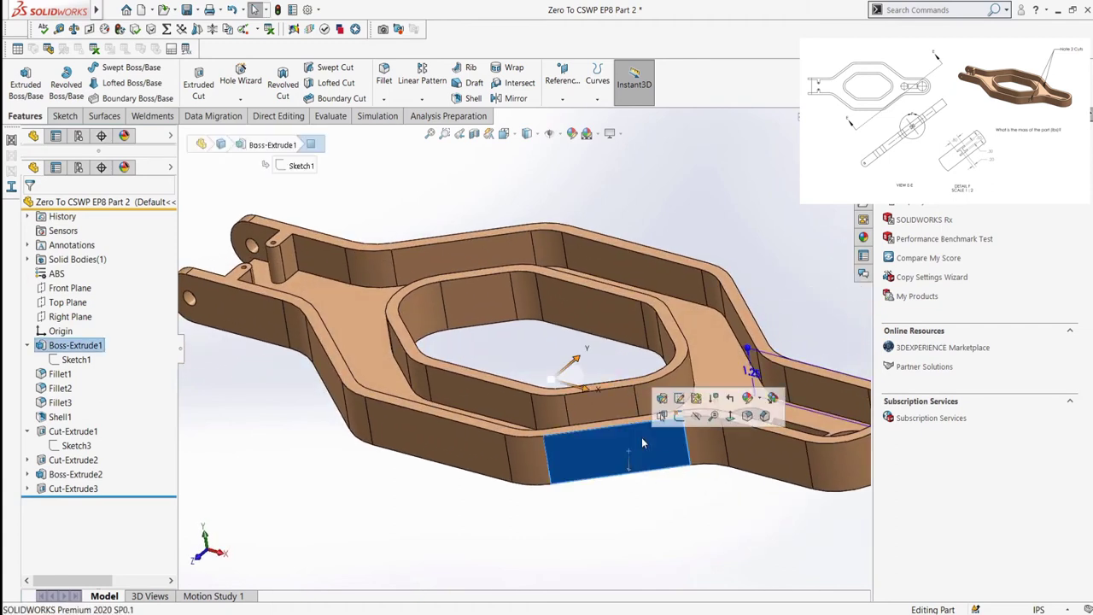
{"action": "middle_click_drag", "start_coordinate": [642, 437], "coordinate": [592, 458]}
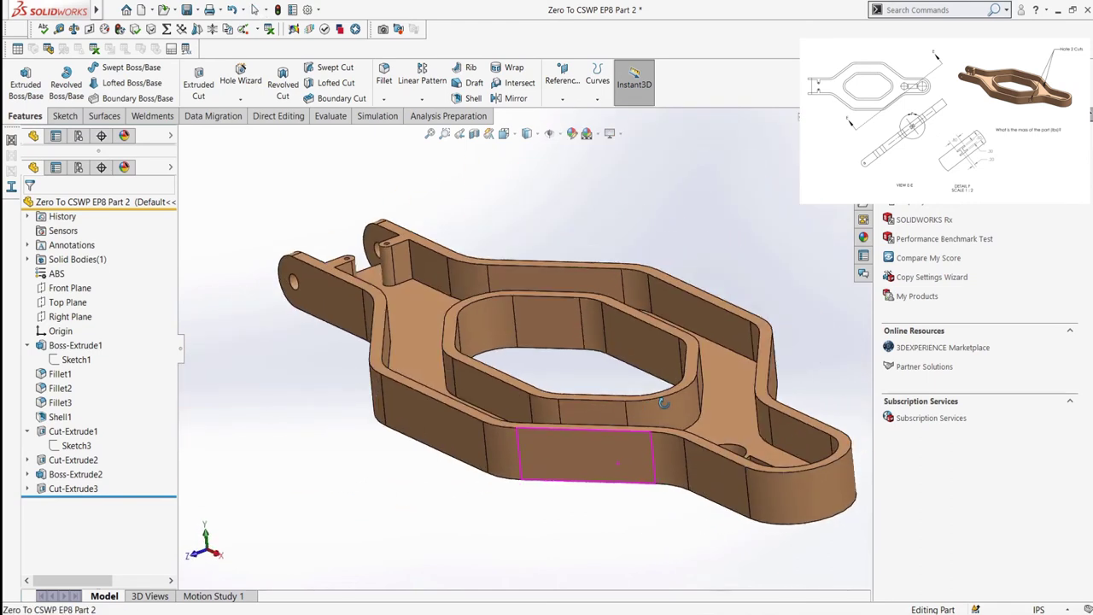
{"action": "left_click", "coordinate": [591, 458]}
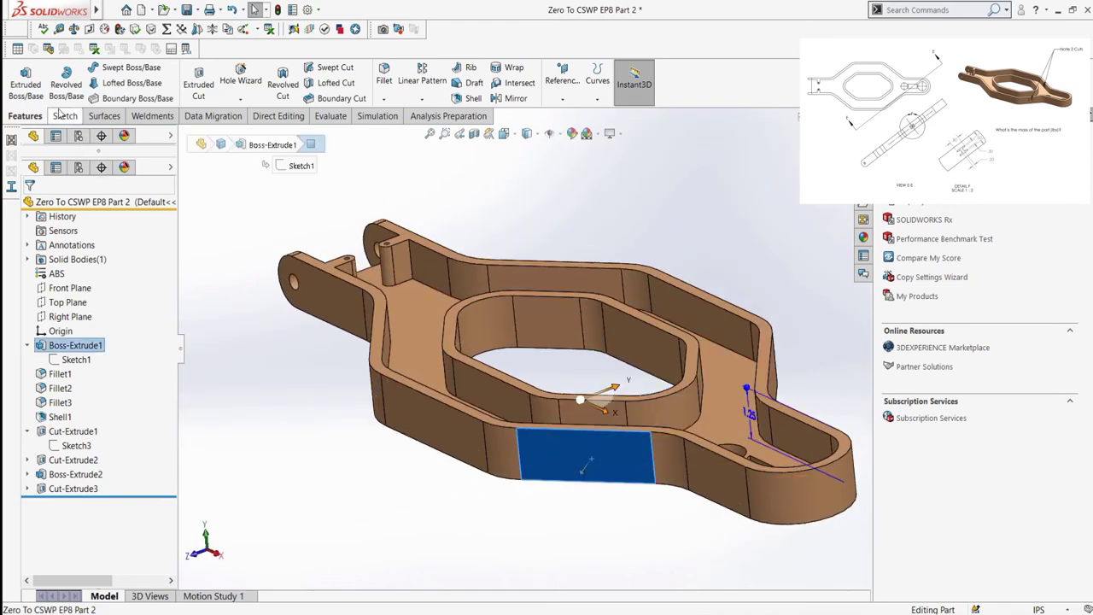
{"action": "left_click", "coordinate": [62, 116]}
{"action": "left_click", "coordinate": [18, 75]}
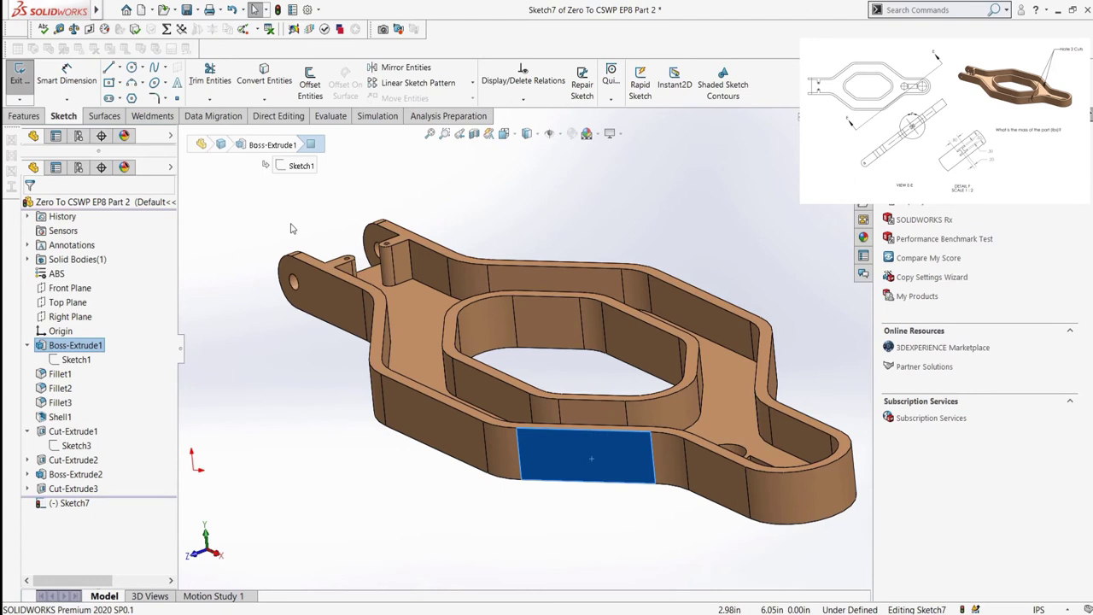
View the face Normal To and draw a vertical centreline from its top edge to bottom edge
{"action": "key", "text": "ctrl+8"}
{"action": "left_click", "coordinate": [462, 237]}
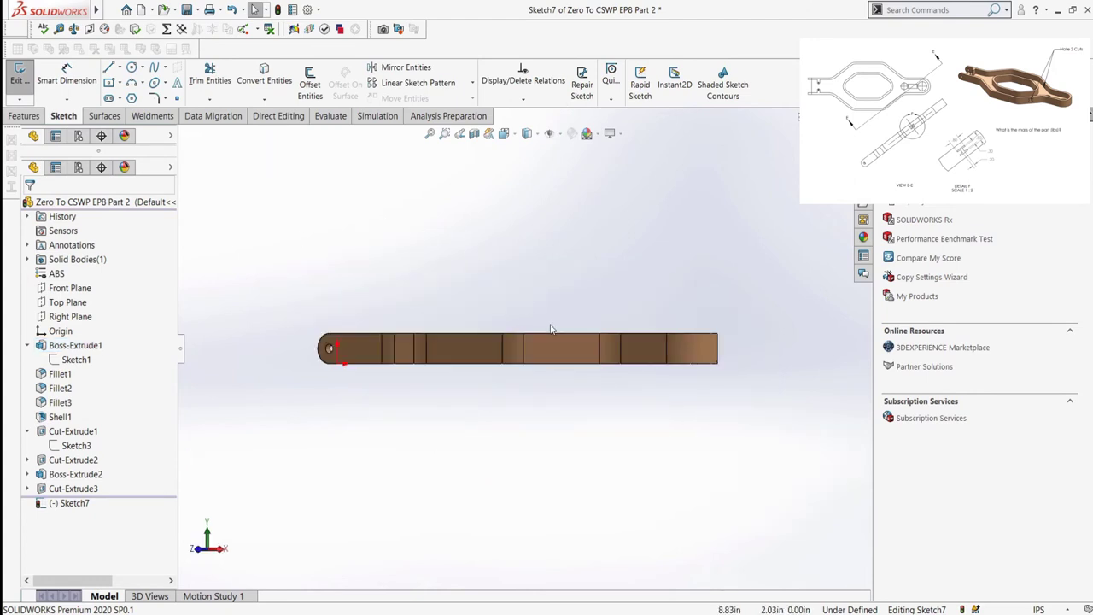
{"action": "scroll", "coordinate": [563, 350], "scroll_direction": "down", "scroll_amount": 5}
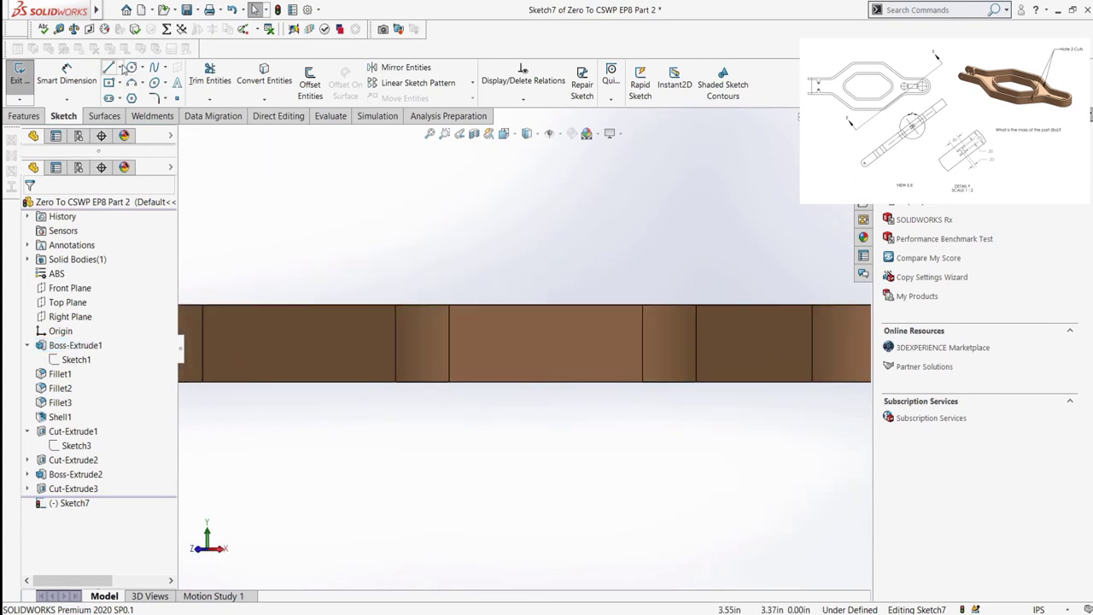
{"action": "left_click", "coordinate": [121, 67]}
{"action": "left_click", "coordinate": [138, 95]}
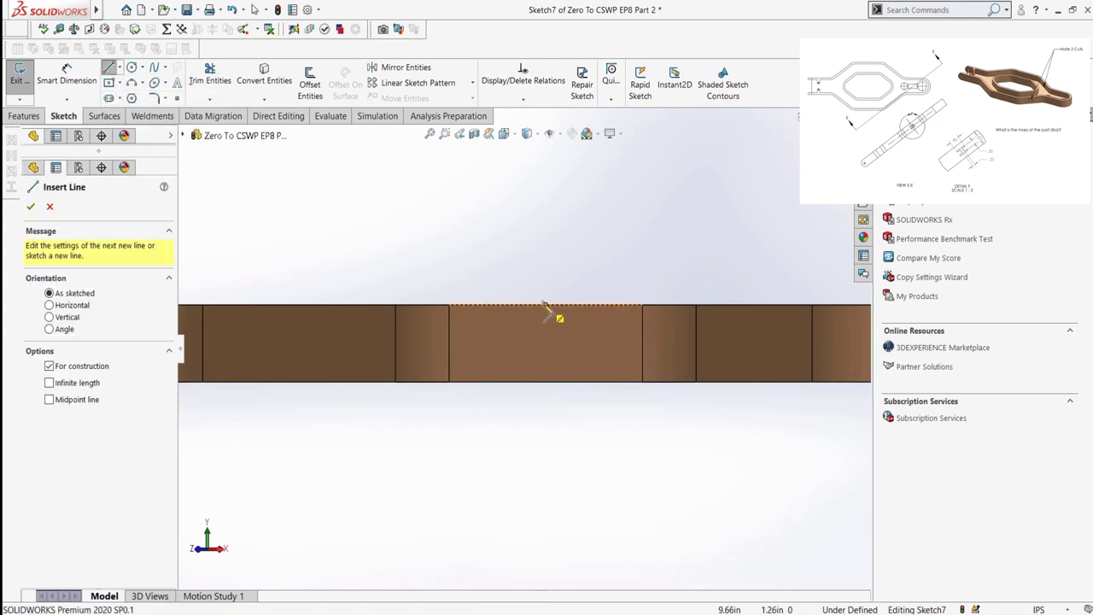
{"action": "left_click", "coordinate": [544, 305]}
{"action": "left_click", "coordinate": [546, 381]}
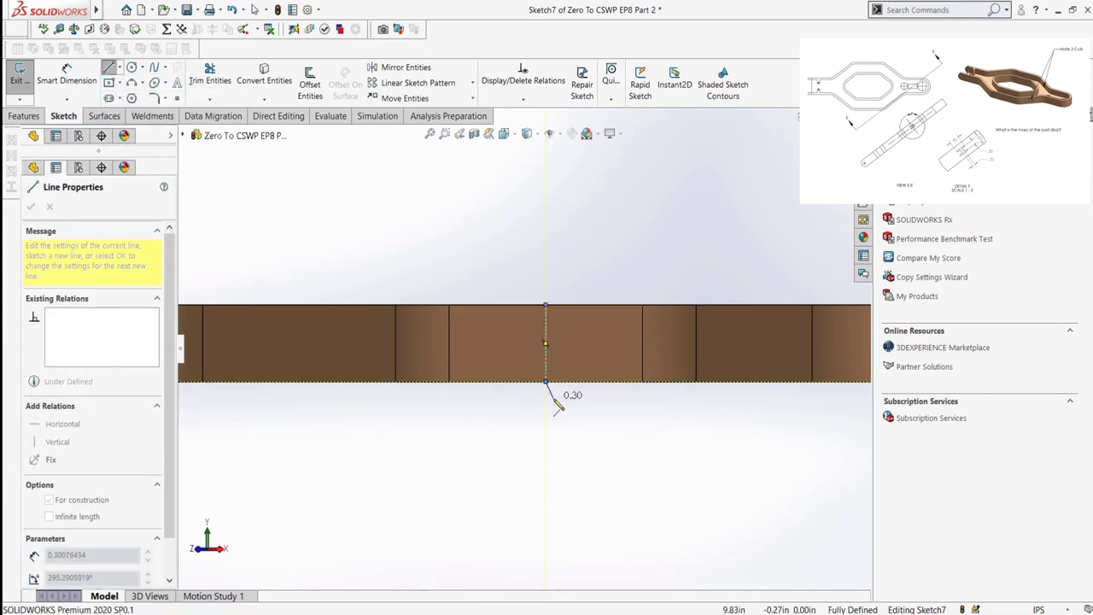
{"action": "key", "text": "Escape"}
{"action": "scroll", "coordinate": [552, 351], "scroll_direction": "down", "scroll_amount": 3}
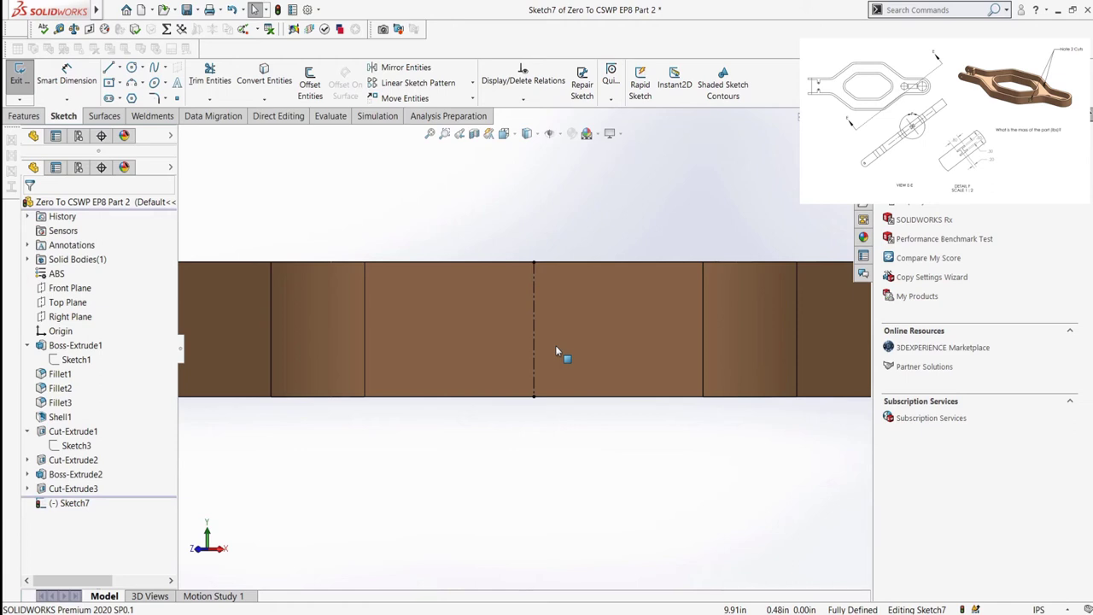
Draw a closed C-shaped stepped line profile starting and ending on the vertical centreline
{"action": "left_click", "coordinate": [121, 68]}
{"action": "left_click", "coordinate": [128, 85]}
{"action": "scroll", "coordinate": [578, 309], "scroll_direction": "down", "scroll_amount": 2}
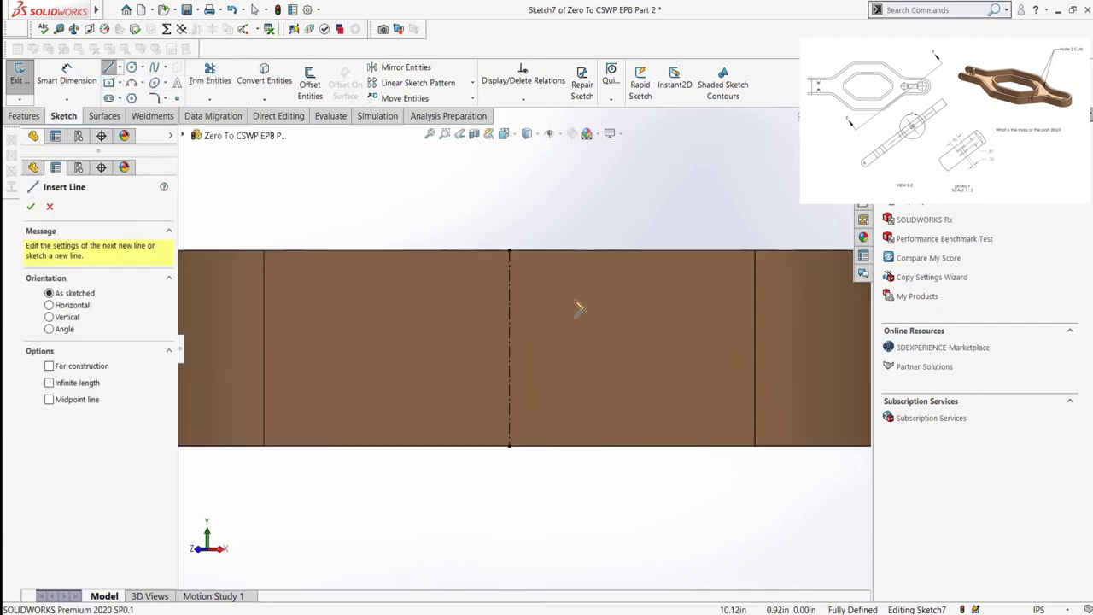
{"action": "left_click", "coordinate": [511, 299]}
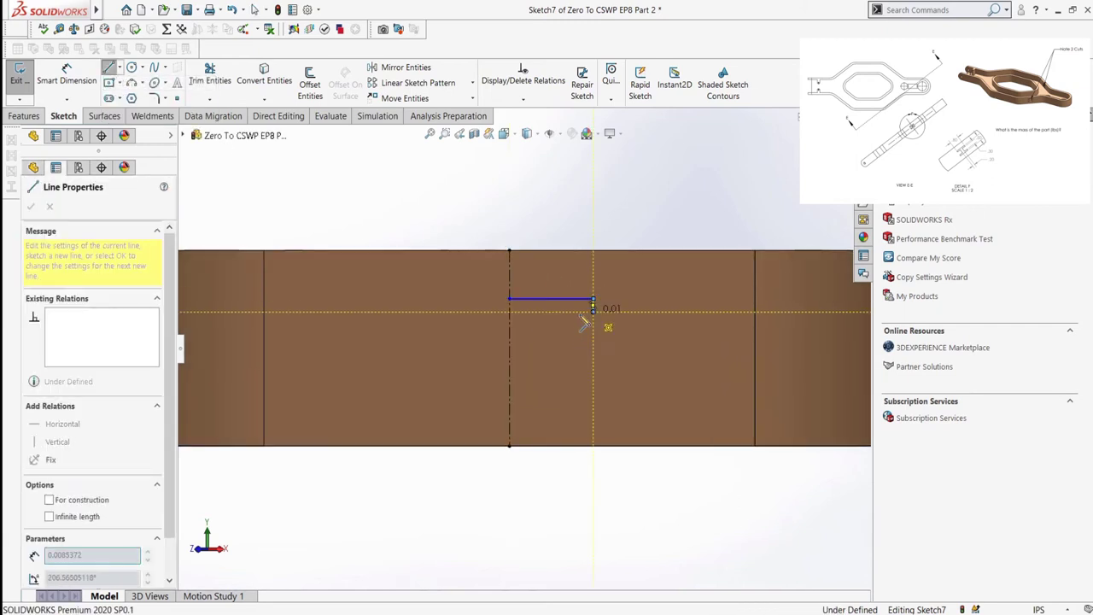
{"action": "left_click", "coordinate": [526, 311]}
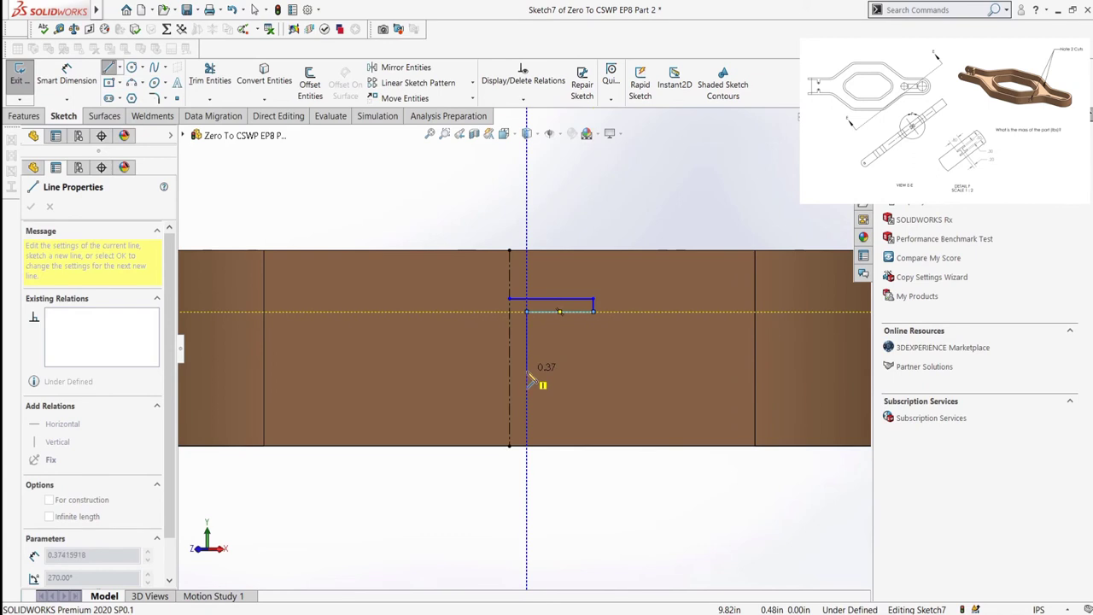
{"action": "left_click", "coordinate": [526, 382]}
{"action": "left_click", "coordinate": [594, 382]}
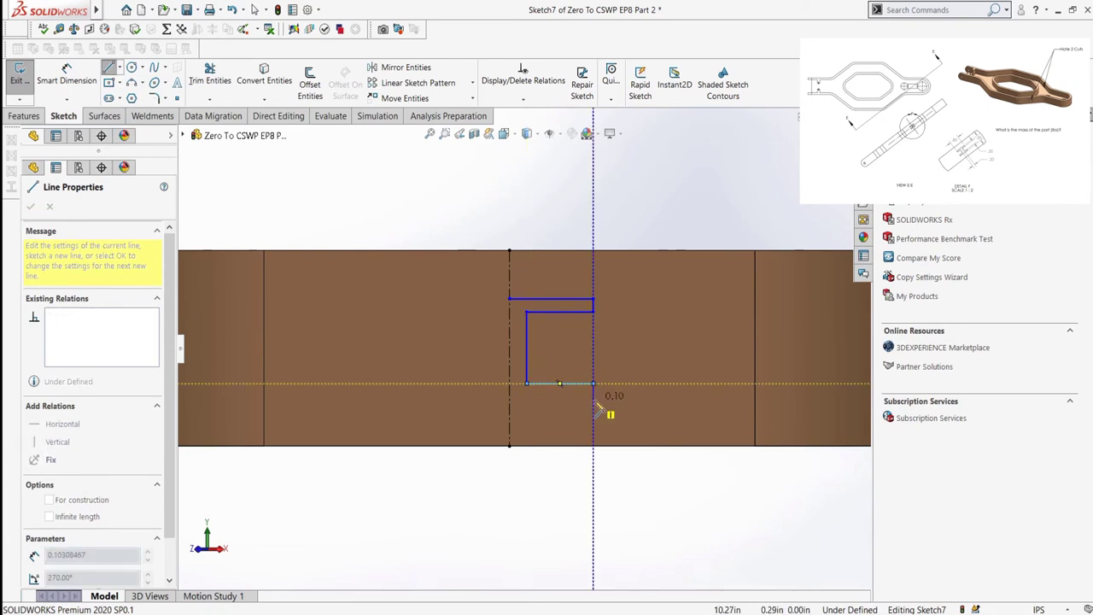
{"action": "left_click", "coordinate": [594, 399]}
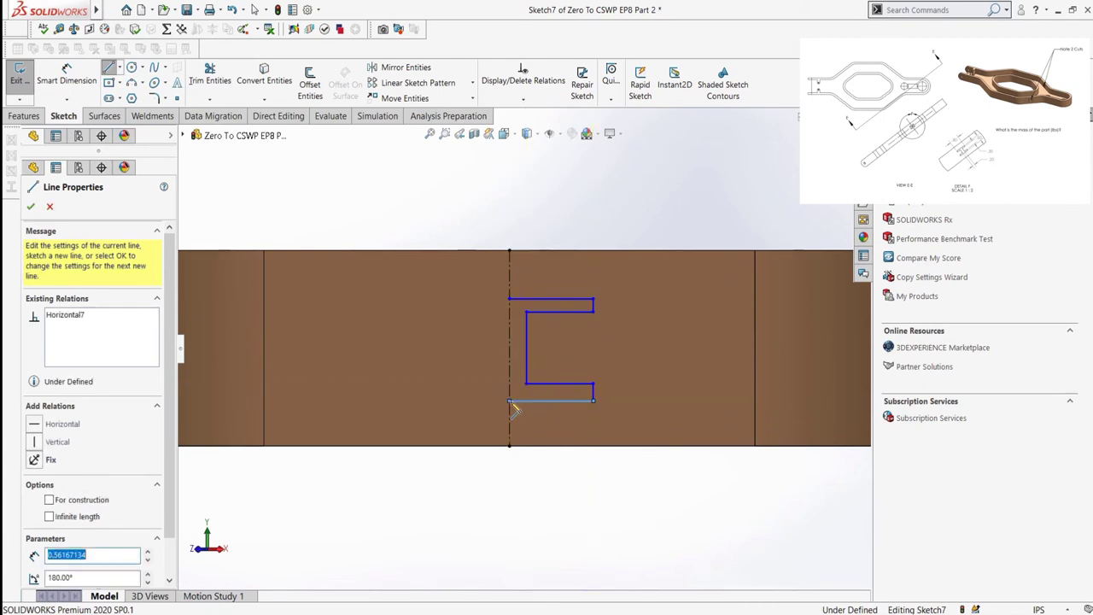
{"action": "left_click", "coordinate": [510, 400]}
{"action": "key", "text": "F1"}
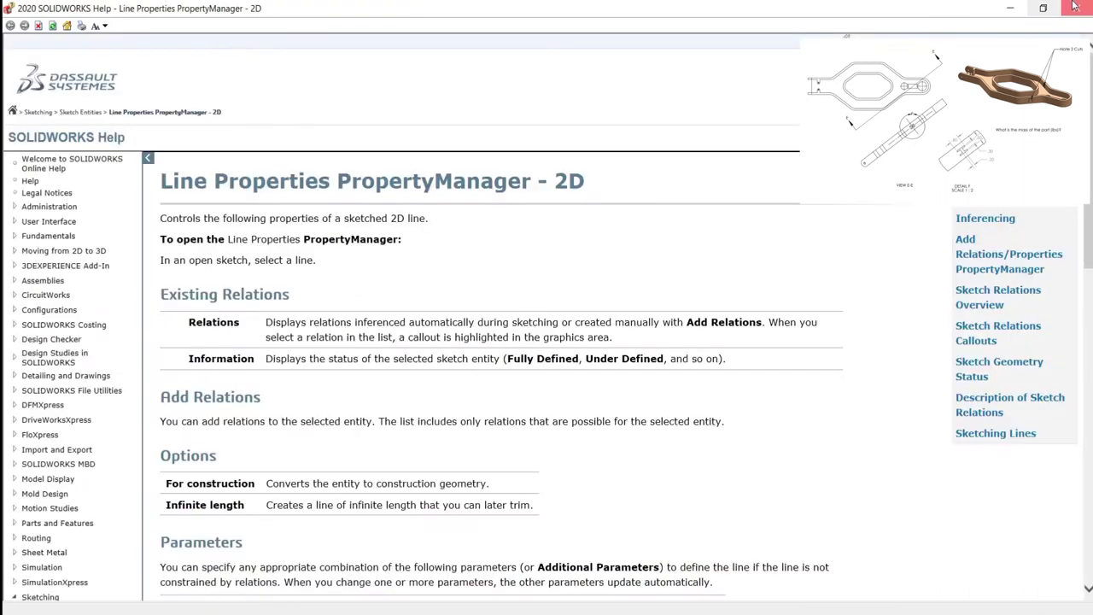
{"action": "left_click", "coordinate": [1074, 8]}
Dimension the profile's overall height to 0.5
{"action": "key", "text": "Escape"}
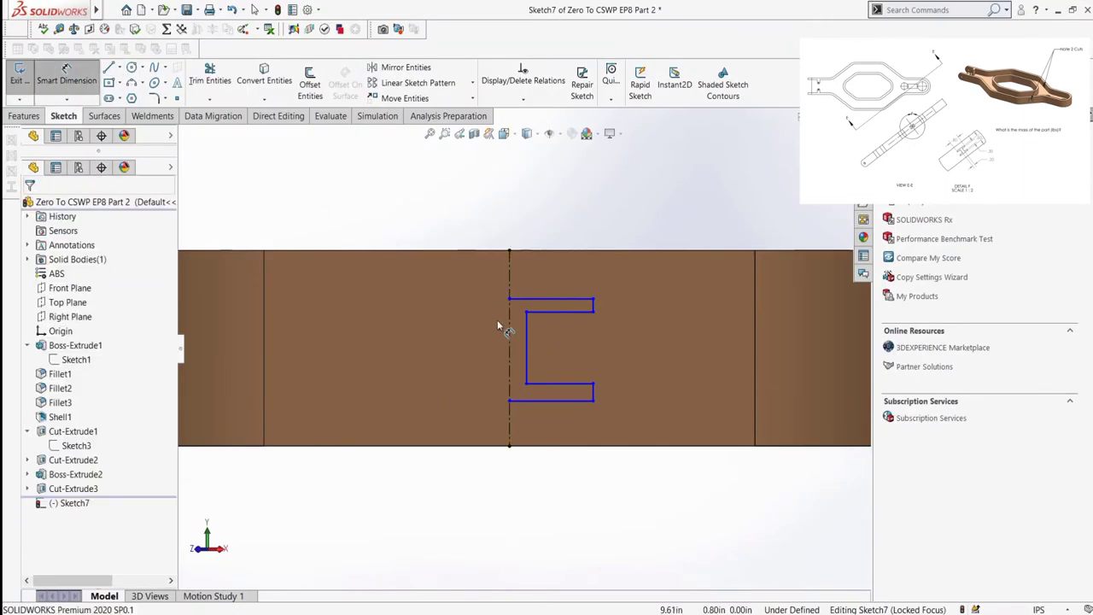
{"action": "left_click", "coordinate": [517, 298]}
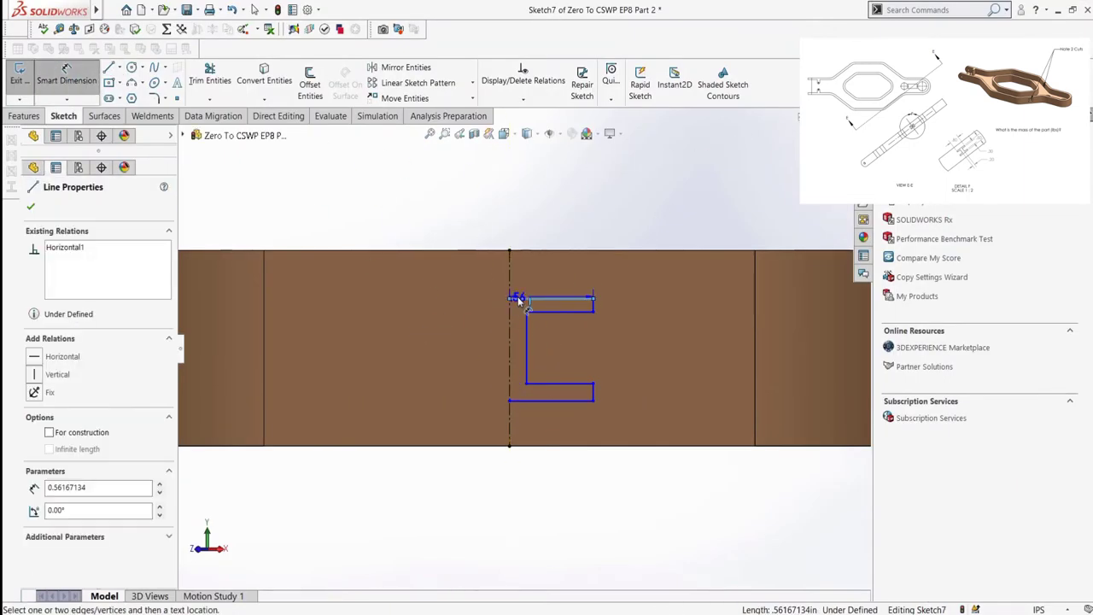
{"action": "left_click", "coordinate": [528, 401]}
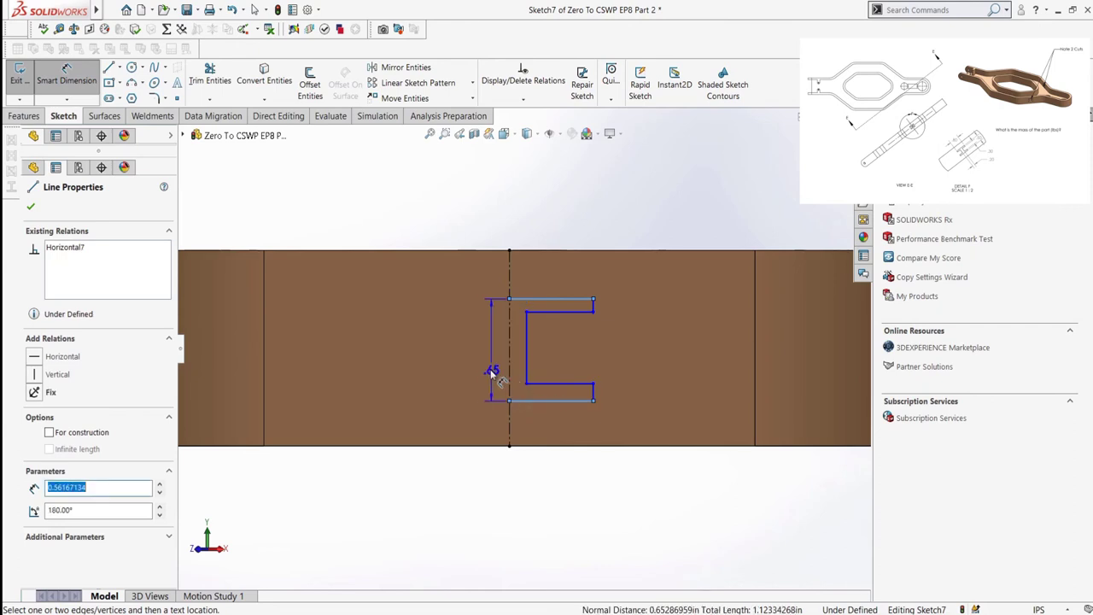
{"action": "left_click", "coordinate": [488, 369]}
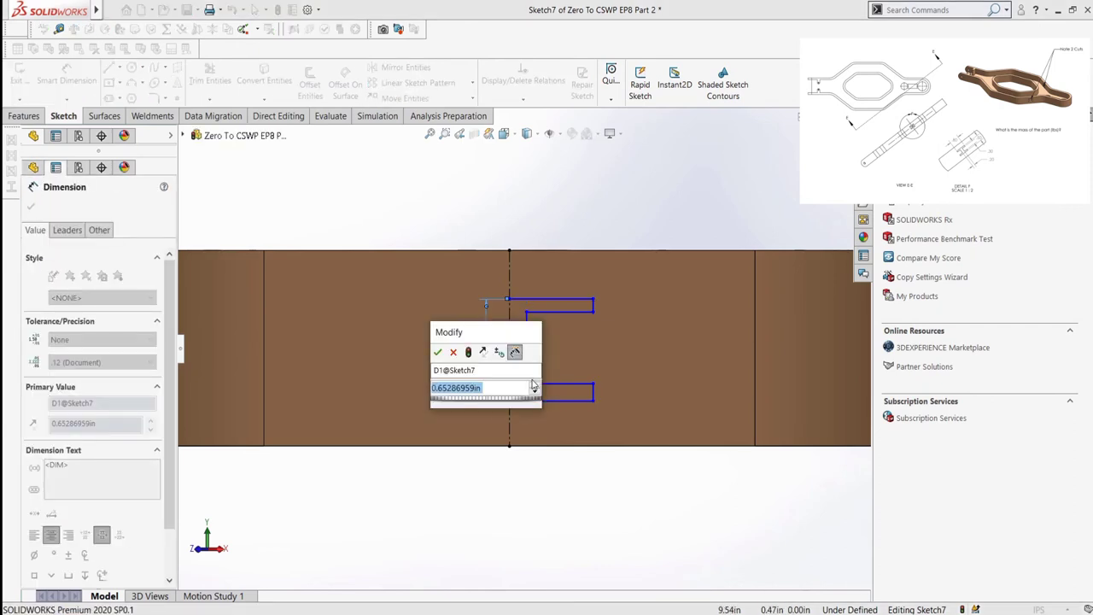
{"action": "type", "text": "0.5"}
{"action": "key", "text": "Return"}
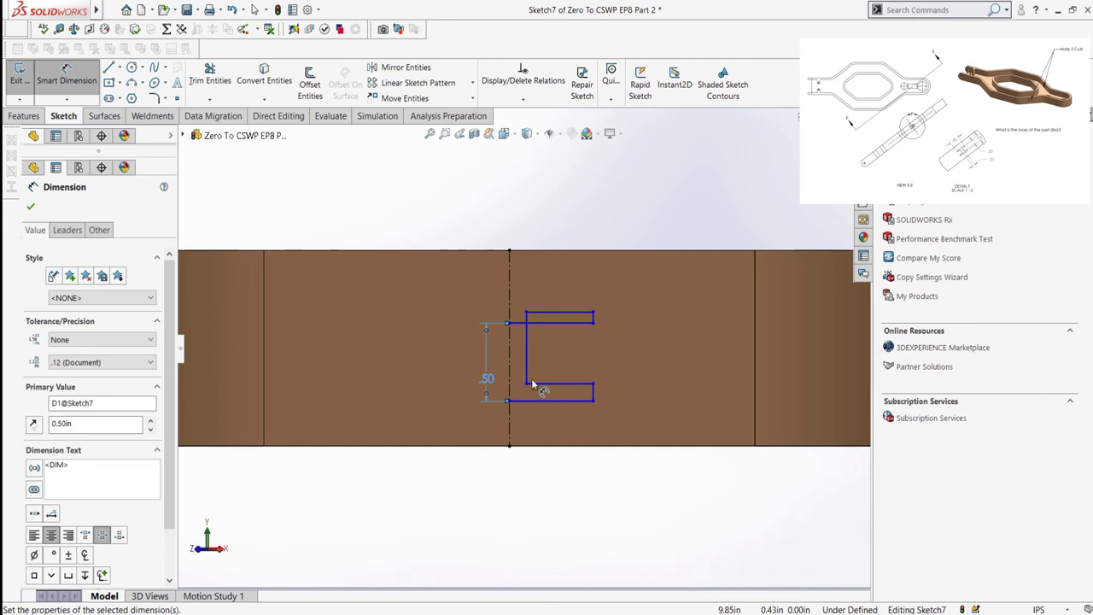
{"action": "key", "text": "Escape"}
{"action": "left_click_drag", "start_coordinate": [543, 327], "coordinate": [530, 331]}
Set the top and bottom lip thicknesses to 0.10 each
{"action": "key", "text": "d"}
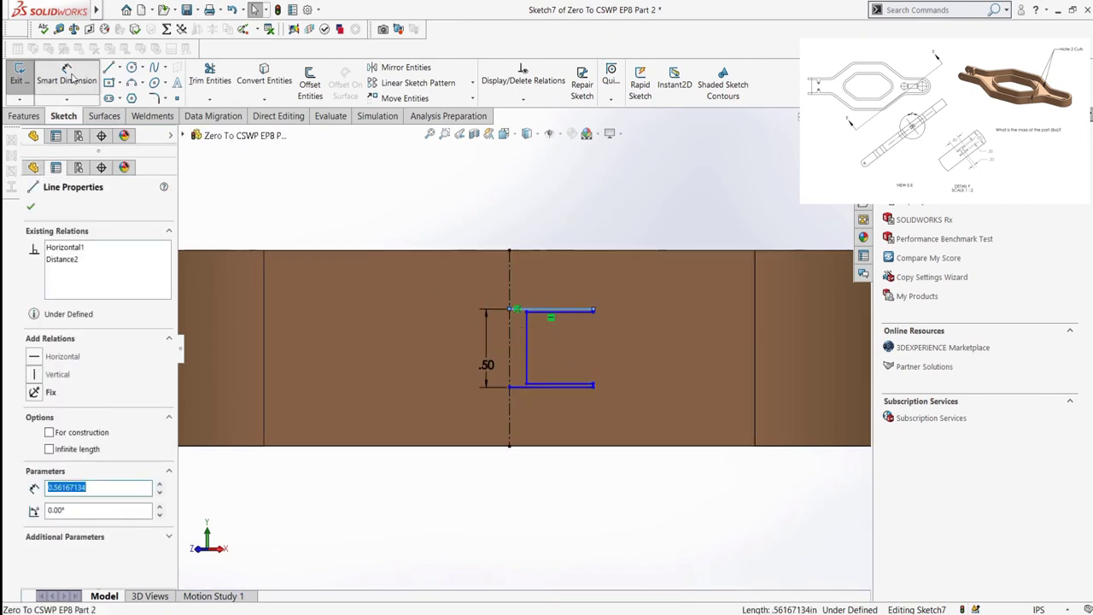
{"action": "left_click", "coordinate": [547, 317]}
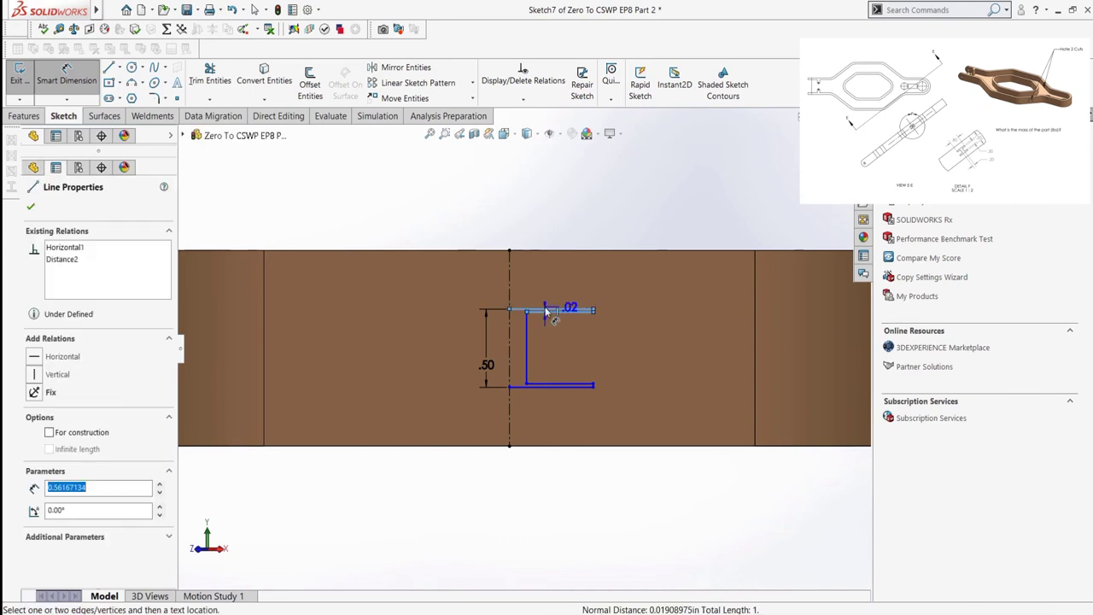
{"action": "left_click", "coordinate": [636, 288]}
{"action": "type", "text": ".1"}
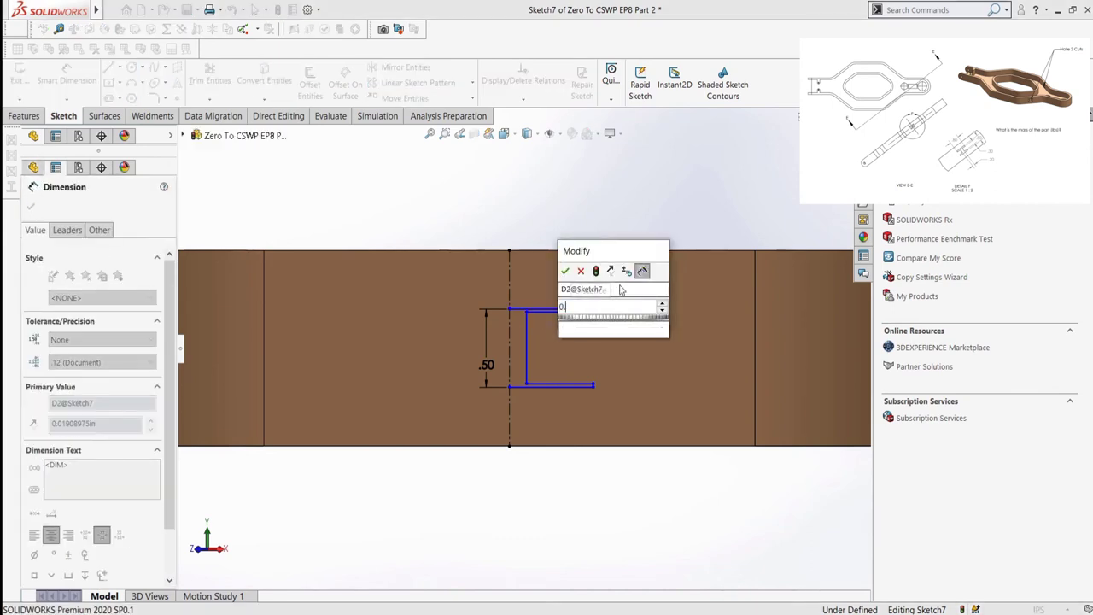
{"action": "key", "text": "Return"}
{"action": "left_click_drag", "start_coordinate": [564, 392], "coordinate": [563, 373]}
{"action": "left_click", "coordinate": [67, 74]}
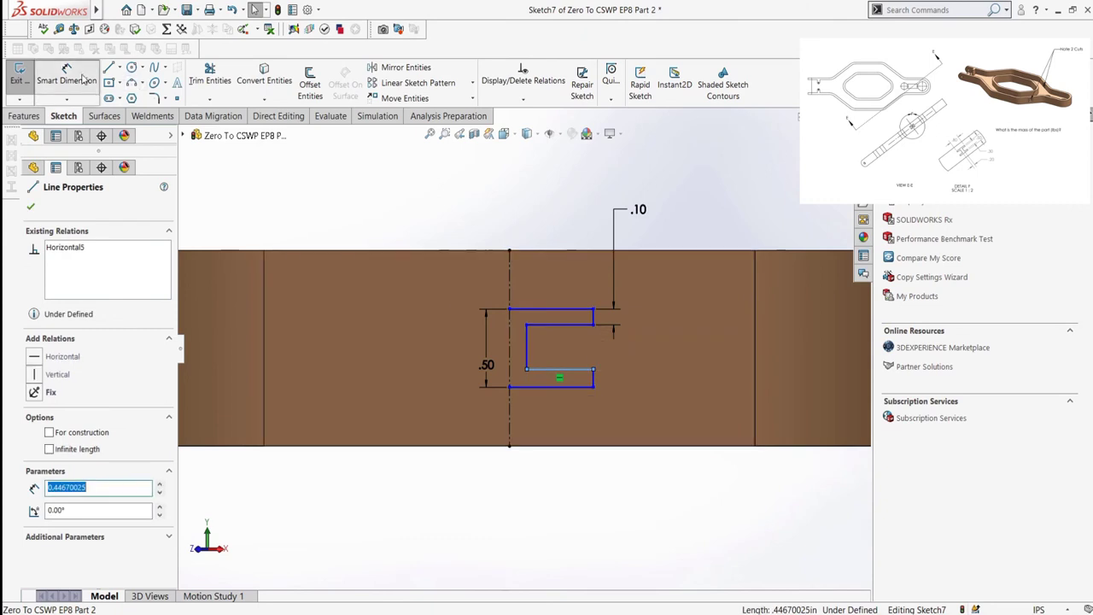
{"action": "left_click", "coordinate": [570, 389]}
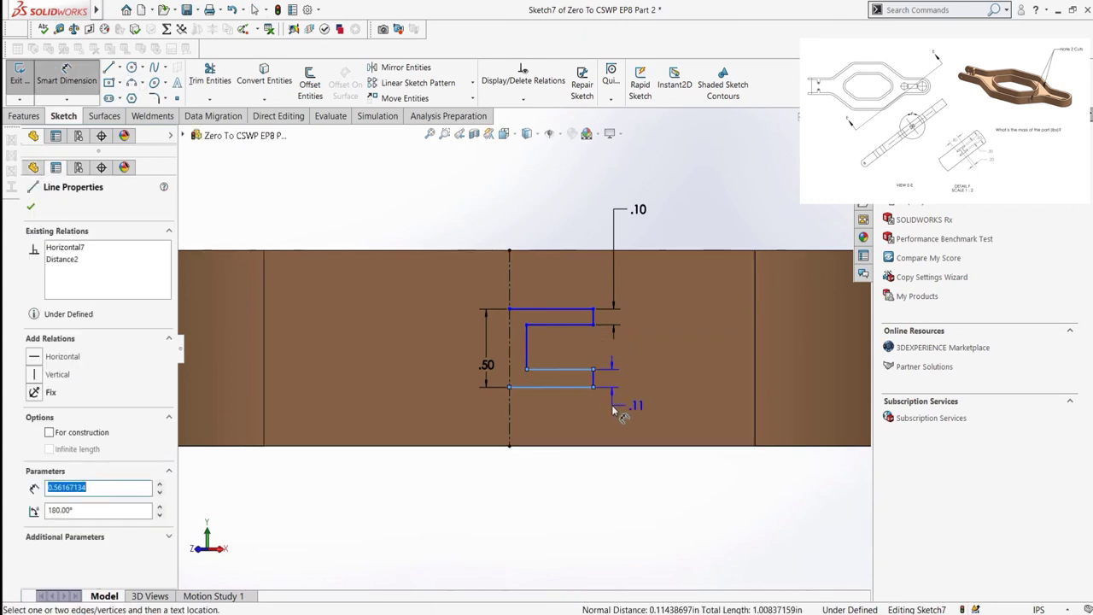
{"action": "left_click", "coordinate": [612, 411]}
{"action": "type", "text": ".1"}
{"action": "key", "text": "Return"}
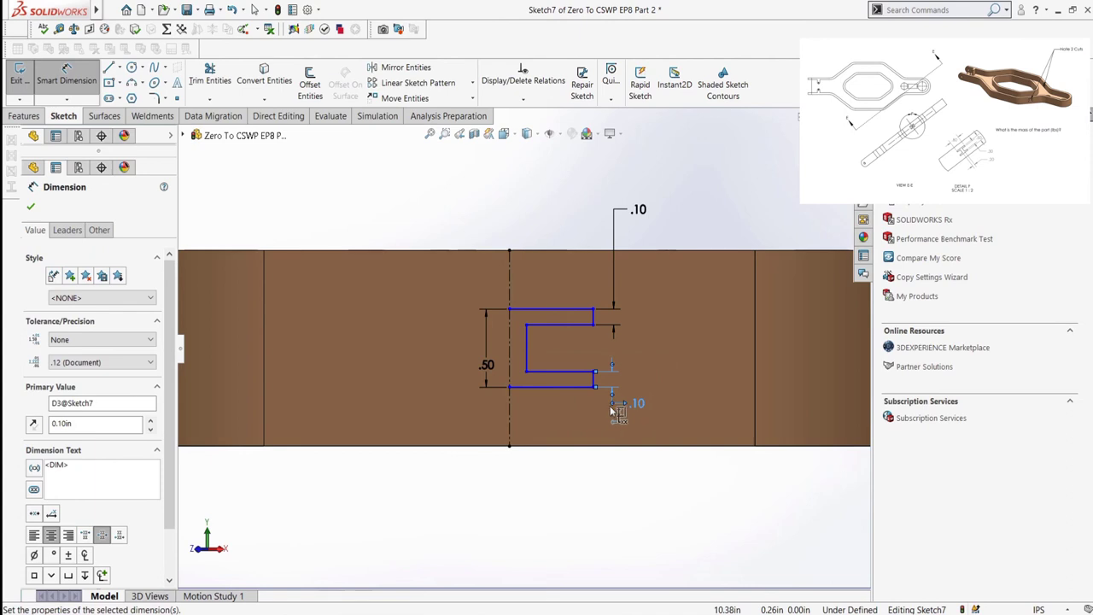
Dimension the inner vertical wall 0.10 from the centreline
{"action": "left_click", "coordinate": [527, 338]}
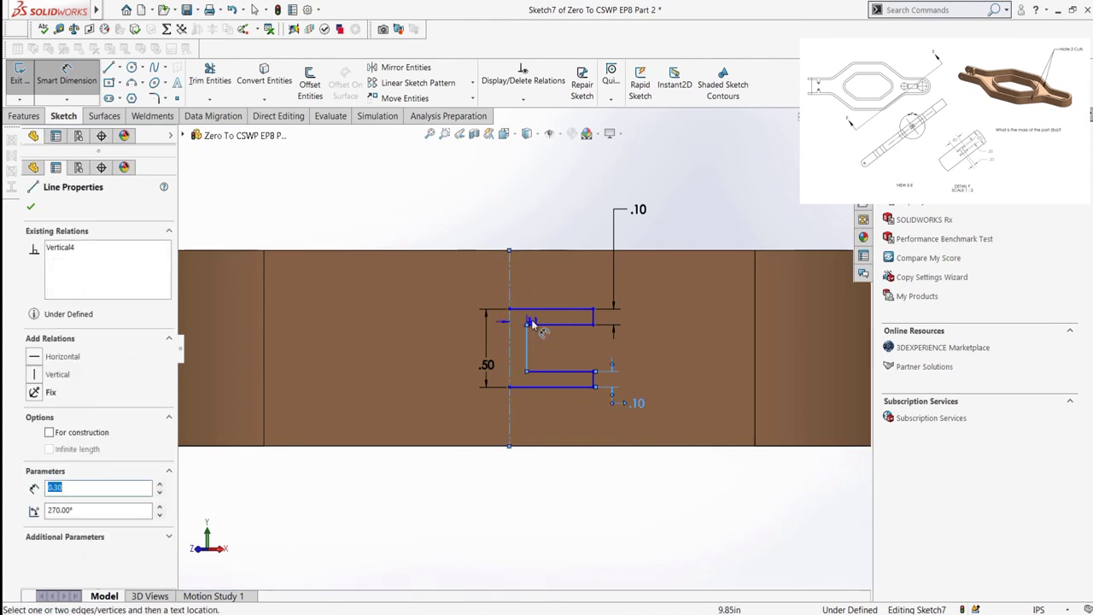
{"action": "left_click", "coordinate": [548, 285]}
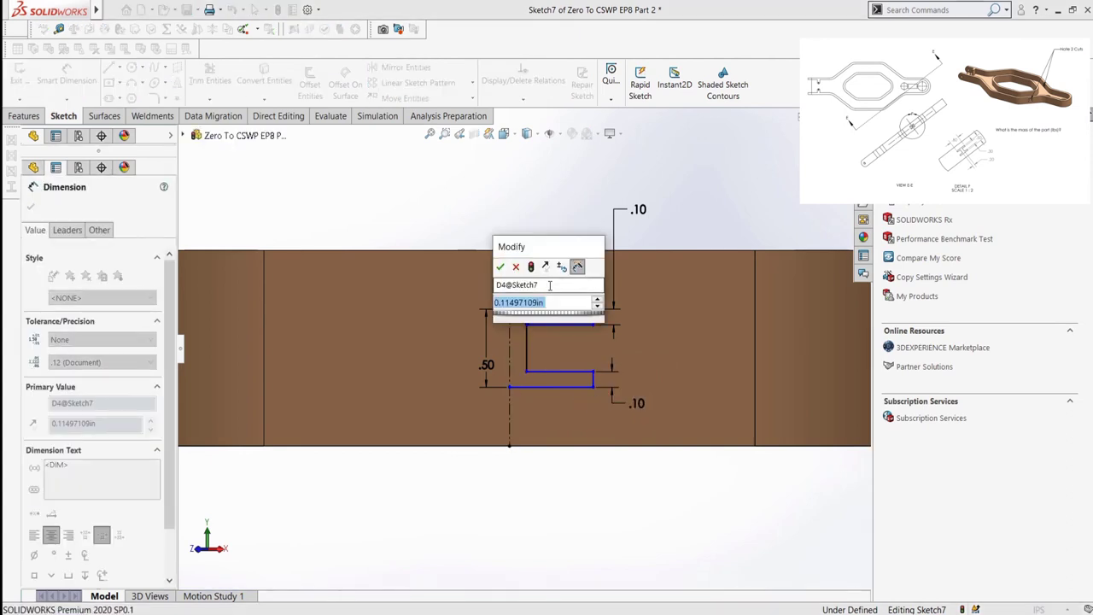
{"action": "type", "text": ".1"}
{"action": "key", "text": "Return"}
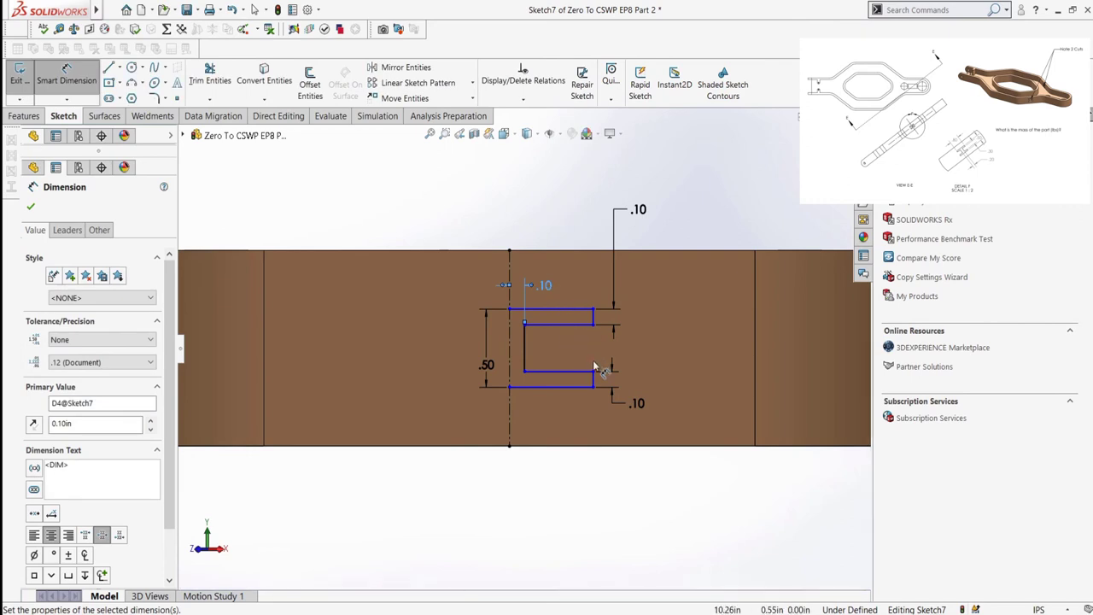
{"action": "key", "text": "Escape"}
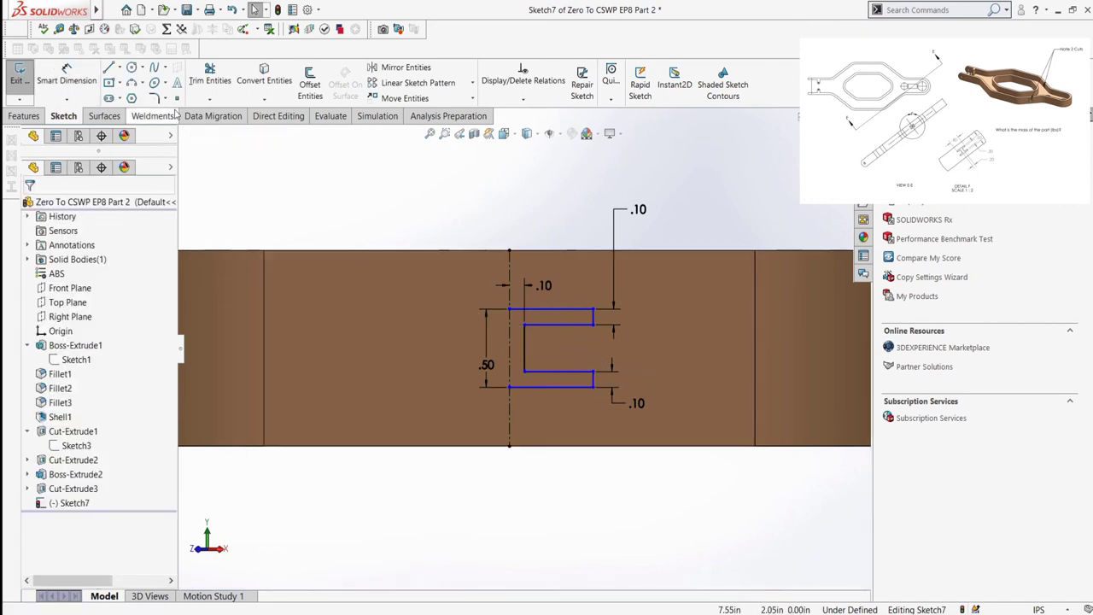
{"action": "left_click", "coordinate": [120, 68]}
{"action": "left_click", "coordinate": [139, 95]}
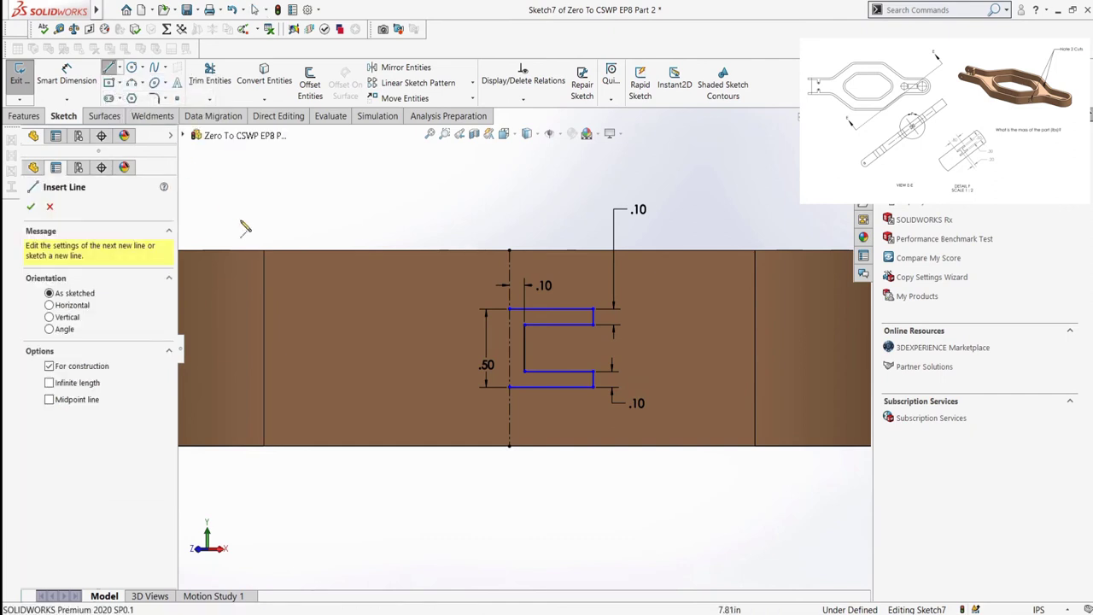
Add a horizontal centreline and make the upper and lower inner edges symmetric about it
{"action": "left_click", "coordinate": [264, 347]}
{"action": "left_click", "coordinate": [755, 348]}
{"action": "key", "text": "Escape"}
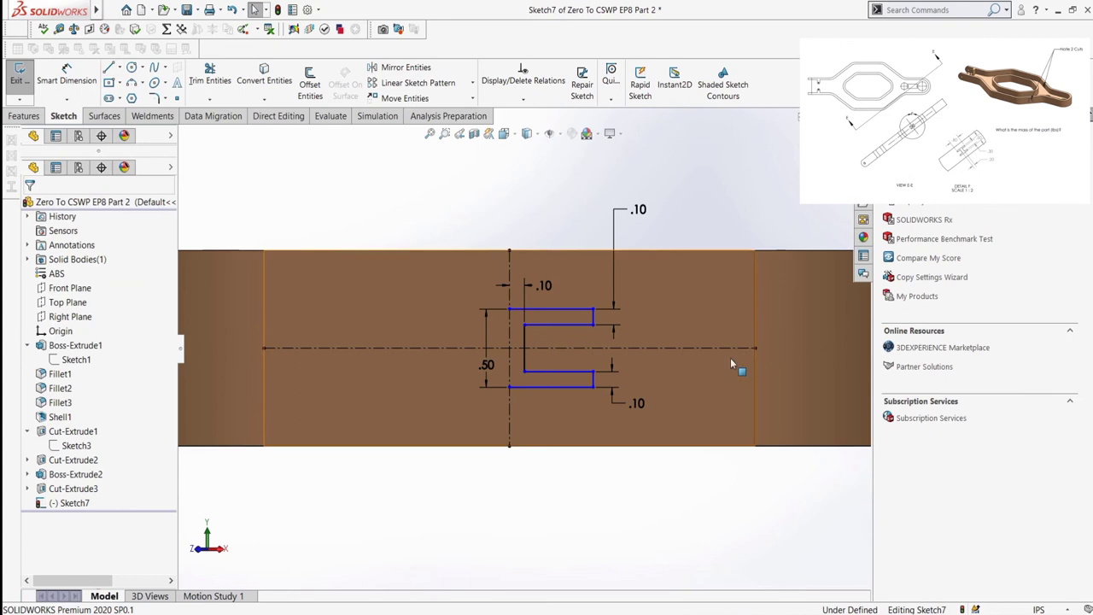
{"action": "left_click", "coordinate": [550, 325]}
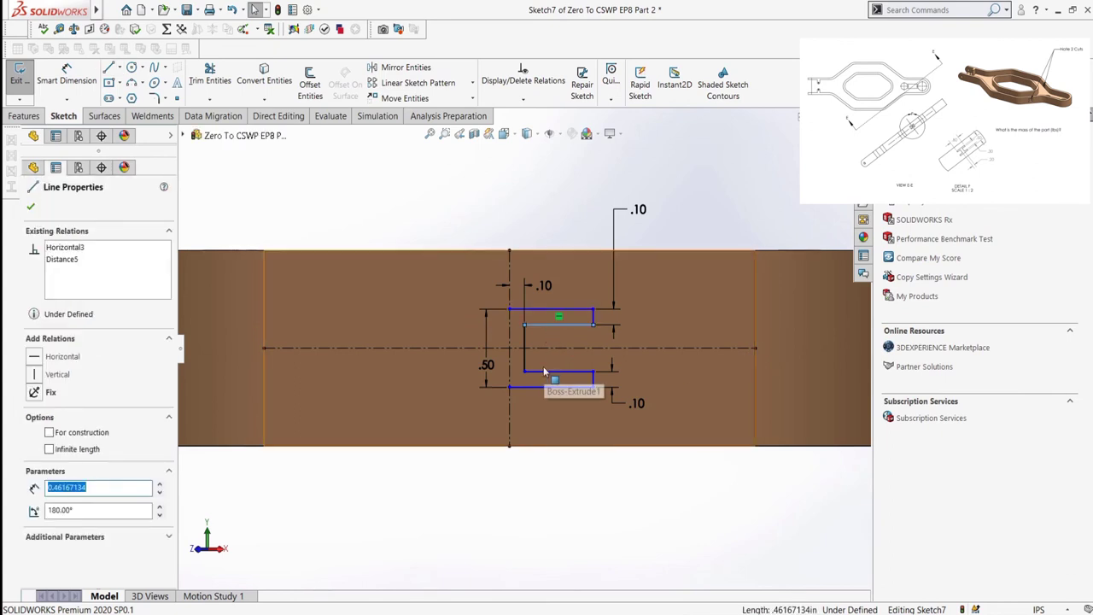
{"action": "left_click", "coordinate": [548, 372], "text": "ctrl"}
{"action": "left_click", "coordinate": [384, 348], "text": "ctrl"}
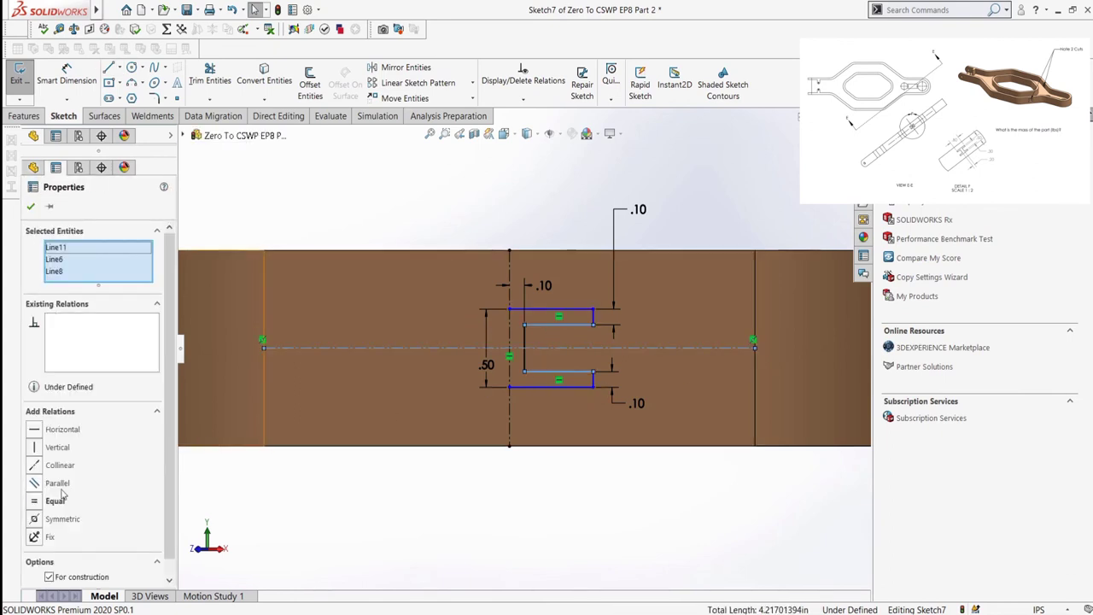
{"action": "left_click", "coordinate": [34, 518]}
{"action": "left_click", "coordinate": [386, 193]}
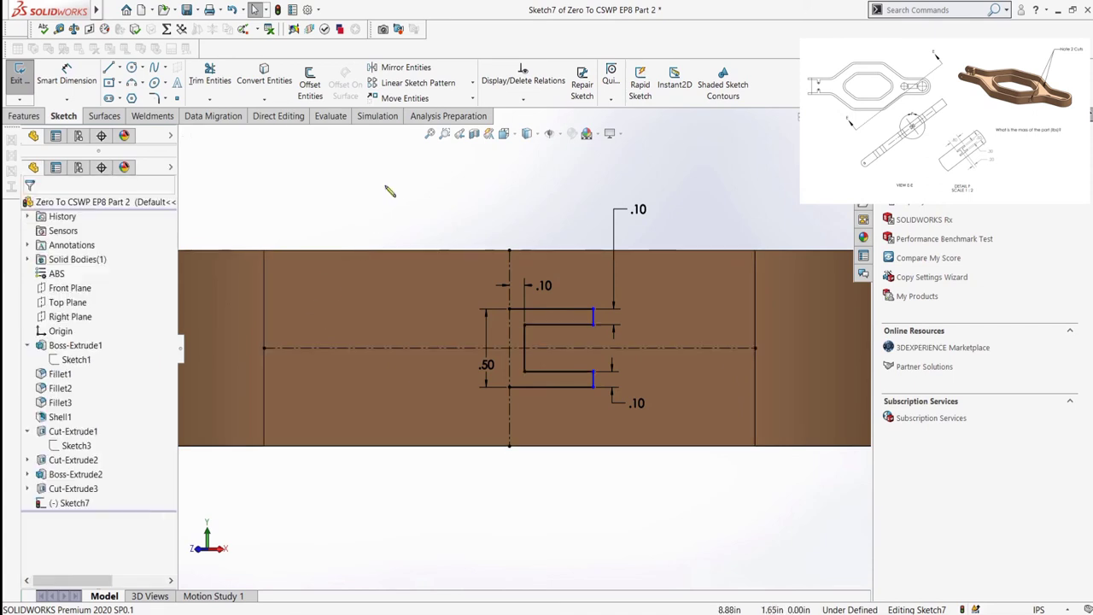
Dimension the top lip length to 0.40
{"action": "left_click", "coordinate": [67, 77]}
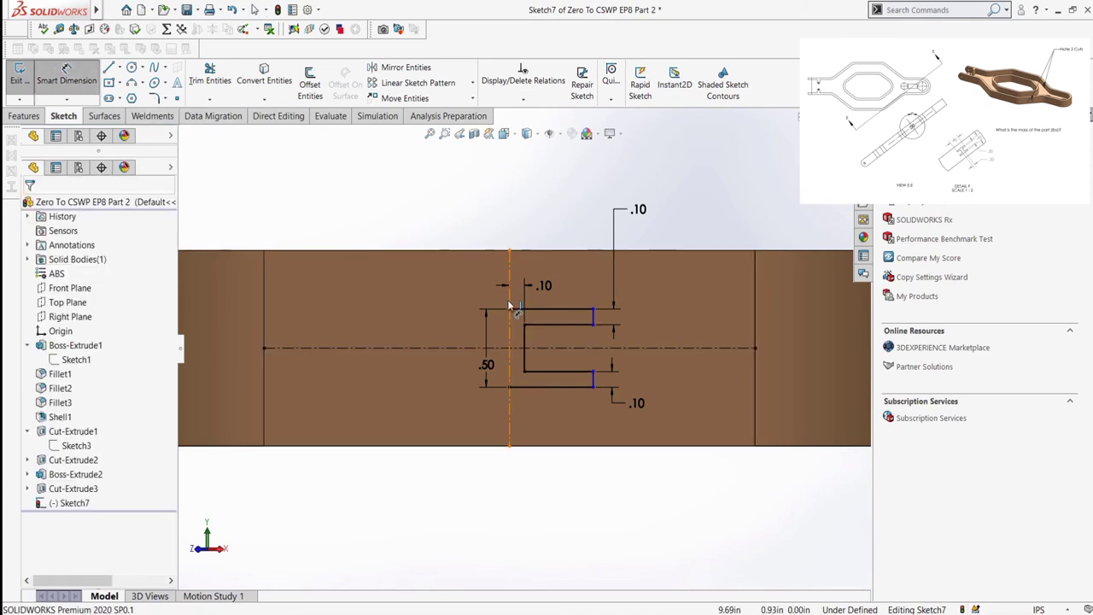
{"action": "left_click", "coordinate": [592, 316]}
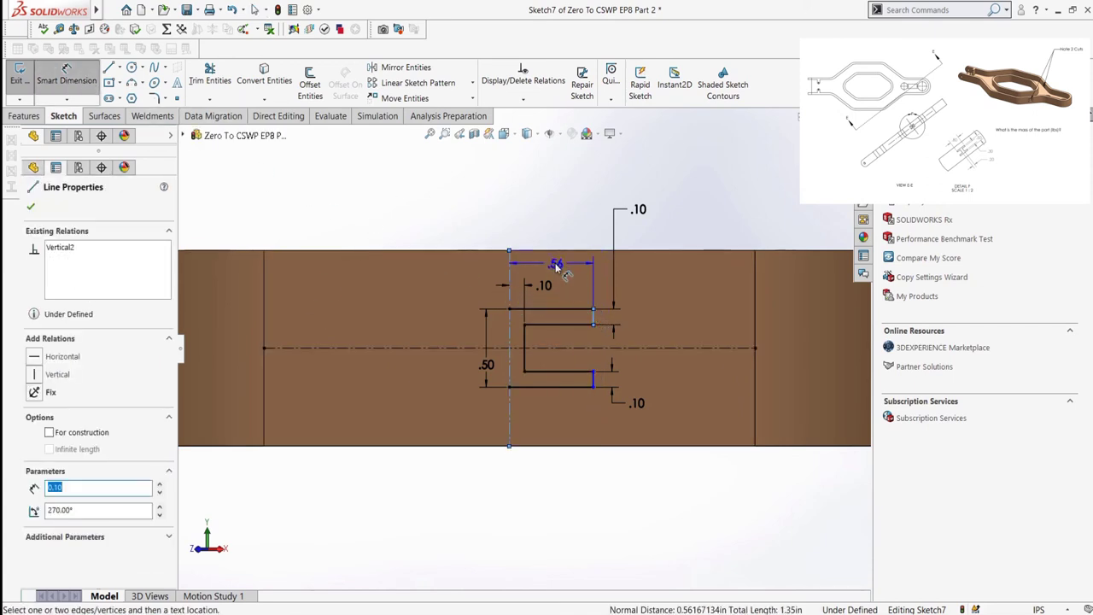
{"action": "left_click", "coordinate": [555, 267]}
{"action": "type", "text": ".4"}
{"action": "key", "text": "Return"}
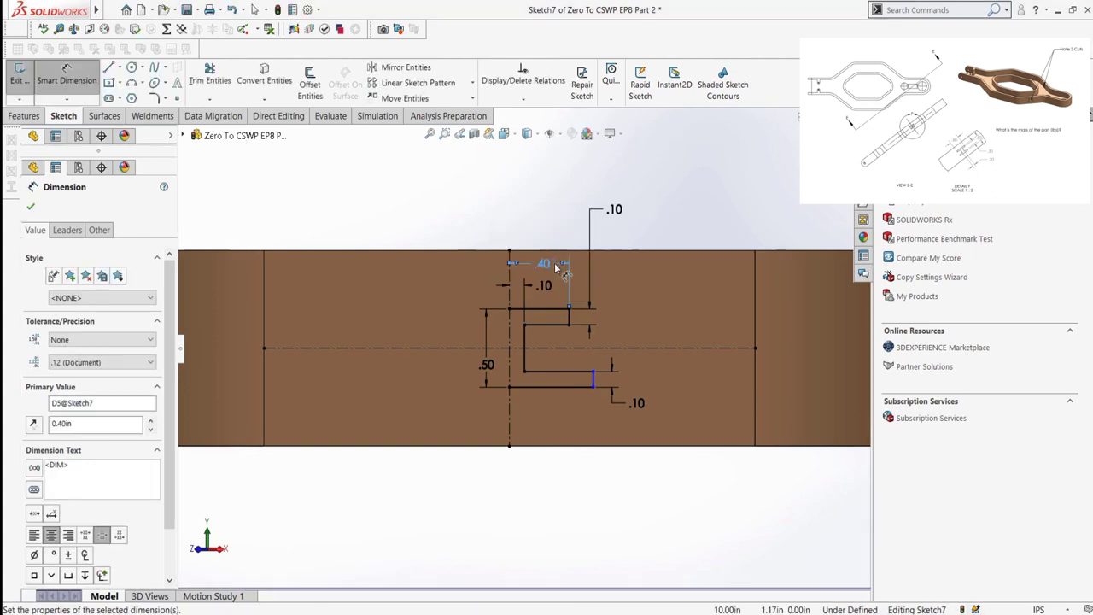
{"action": "key", "text": "Escape"}
Make the two short end lines collinear to fully define the sketch
{"action": "left_click", "coordinate": [570, 315]}
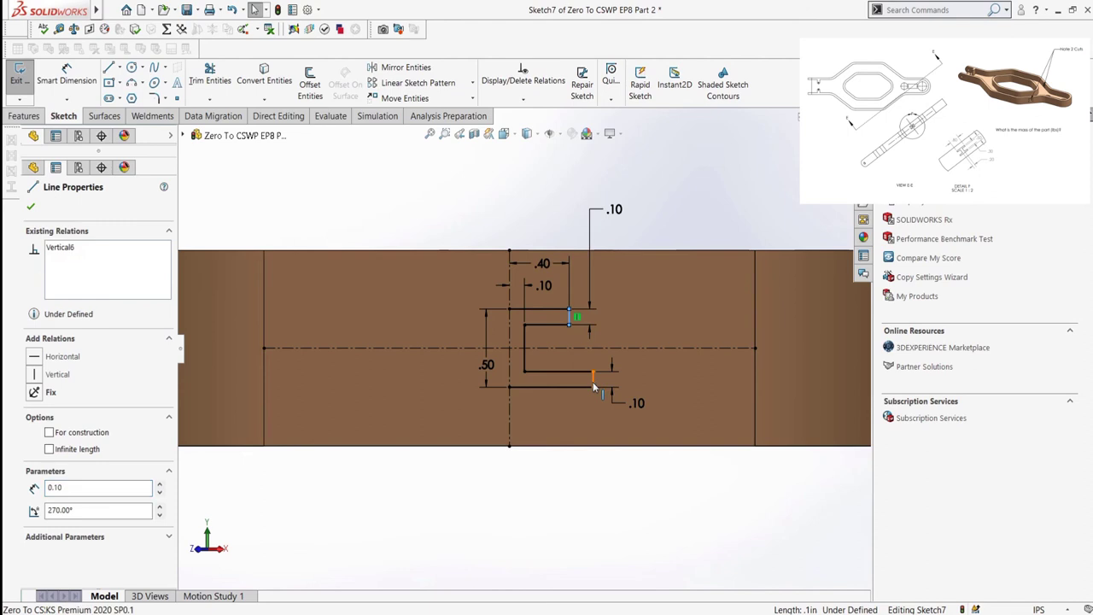
{"action": "left_click", "coordinate": [593, 380], "text": "ctrl"}
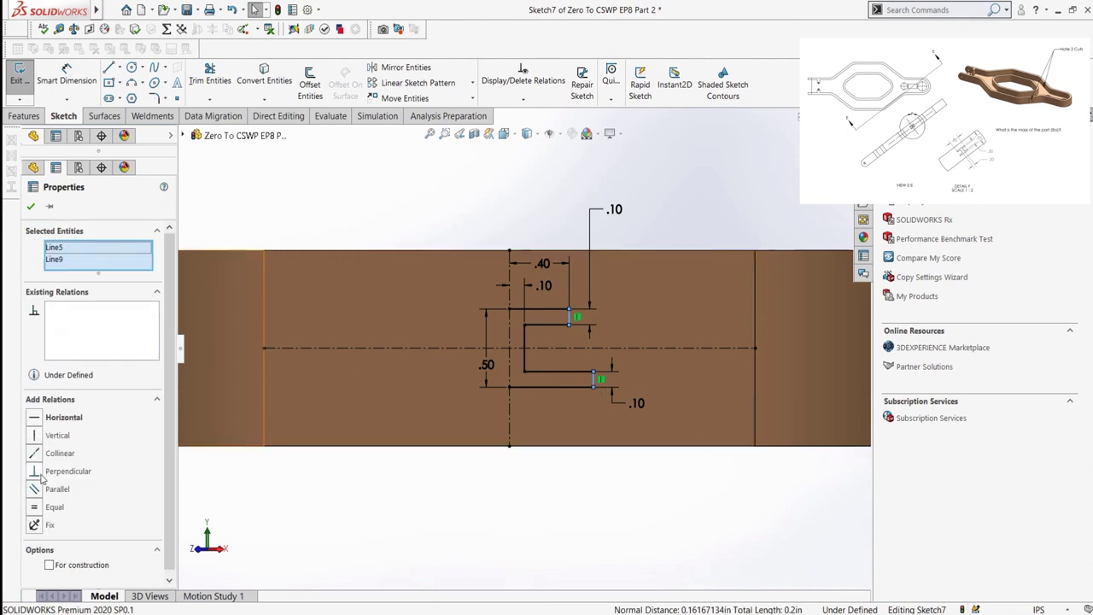
{"action": "left_click", "coordinate": [35, 453]}
{"action": "left_click", "coordinate": [373, 541]}
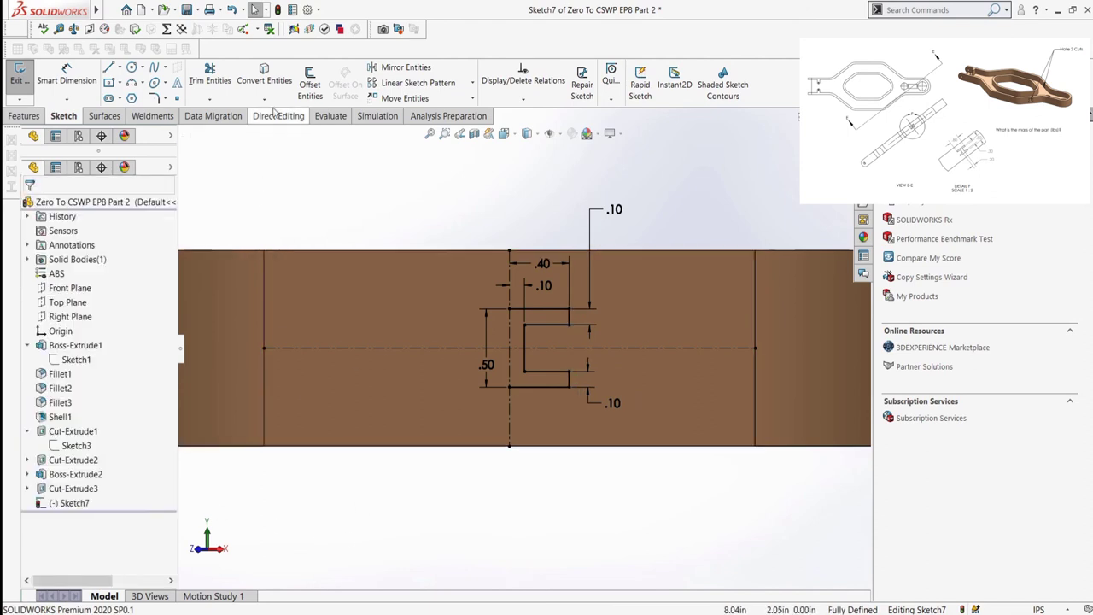
{"action": "left_click", "coordinate": [403, 67]}
Mirror the seven C-profile lines about the vertical centreline to form the I-shaped slot
{"action": "left_click", "coordinate": [542, 309]}
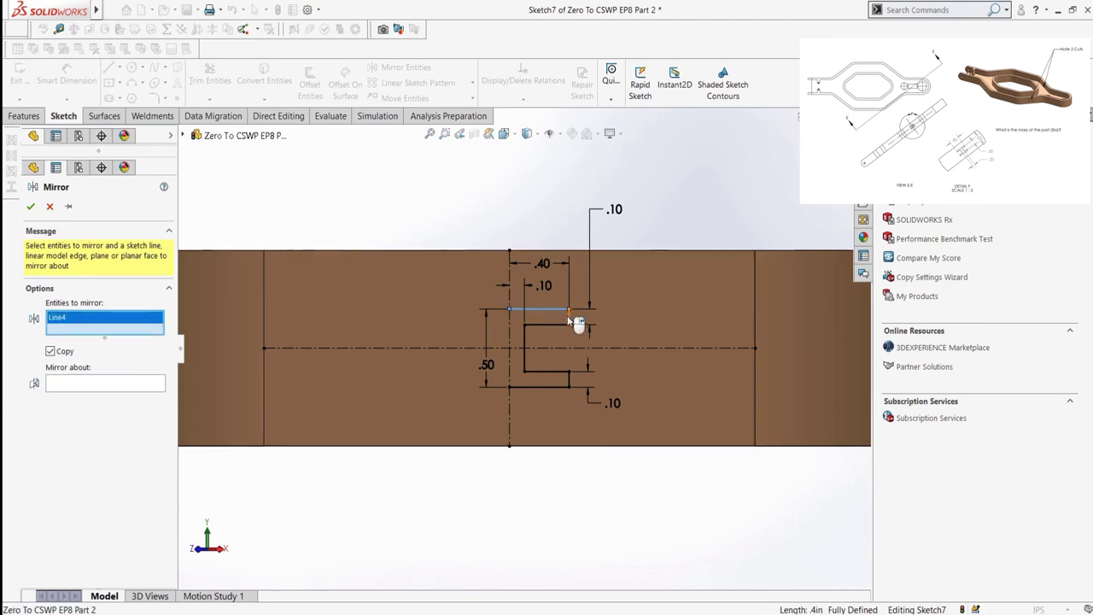
{"action": "left_click", "coordinate": [568, 316]}
{"action": "left_click", "coordinate": [542, 324]}
{"action": "left_click", "coordinate": [524, 352]}
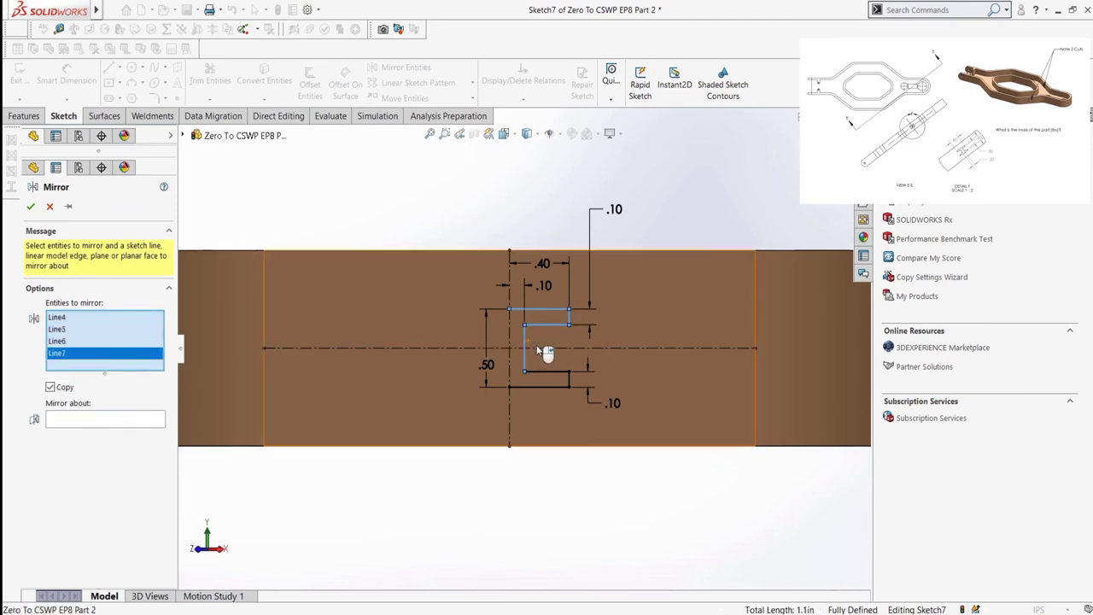
{"action": "left_click", "coordinate": [544, 371]}
{"action": "left_click", "coordinate": [569, 380]}
{"action": "left_click", "coordinate": [544, 386]}
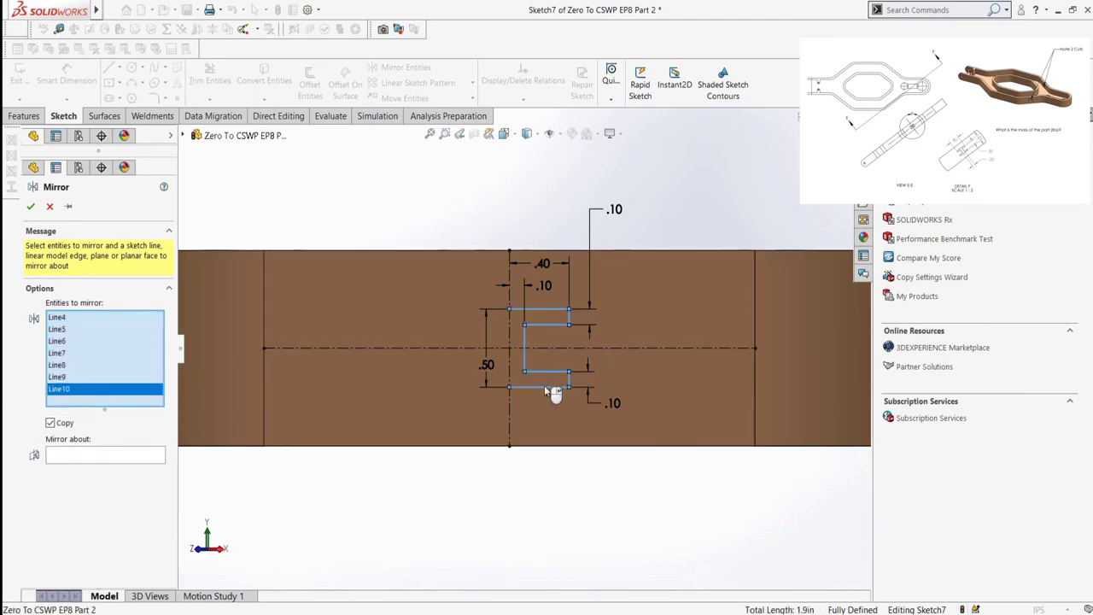
{"action": "left_click", "coordinate": [141, 455]}
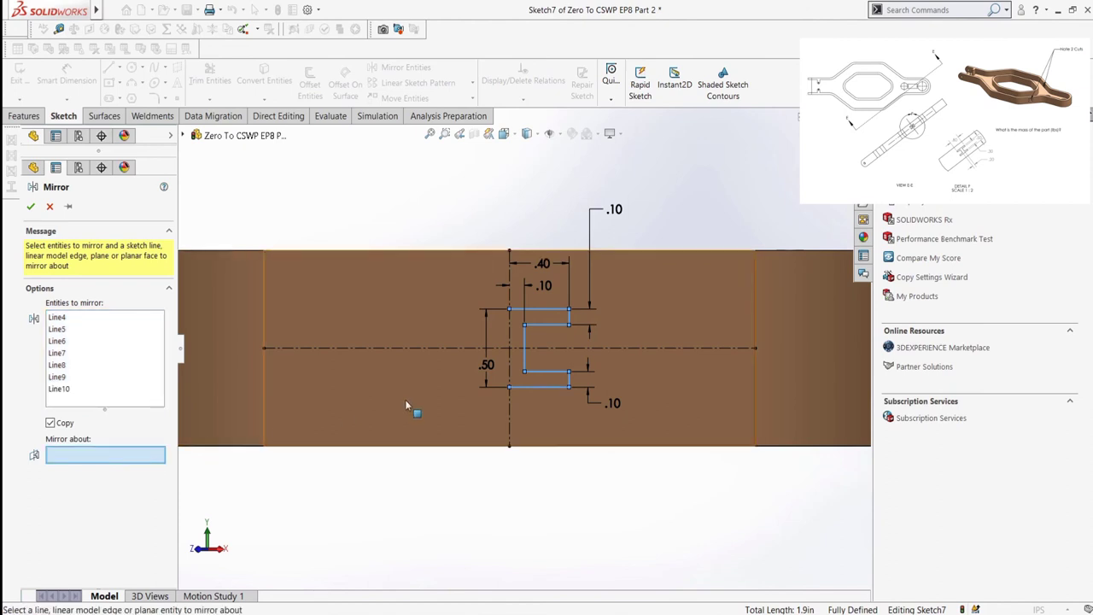
{"action": "left_click", "coordinate": [507, 419]}
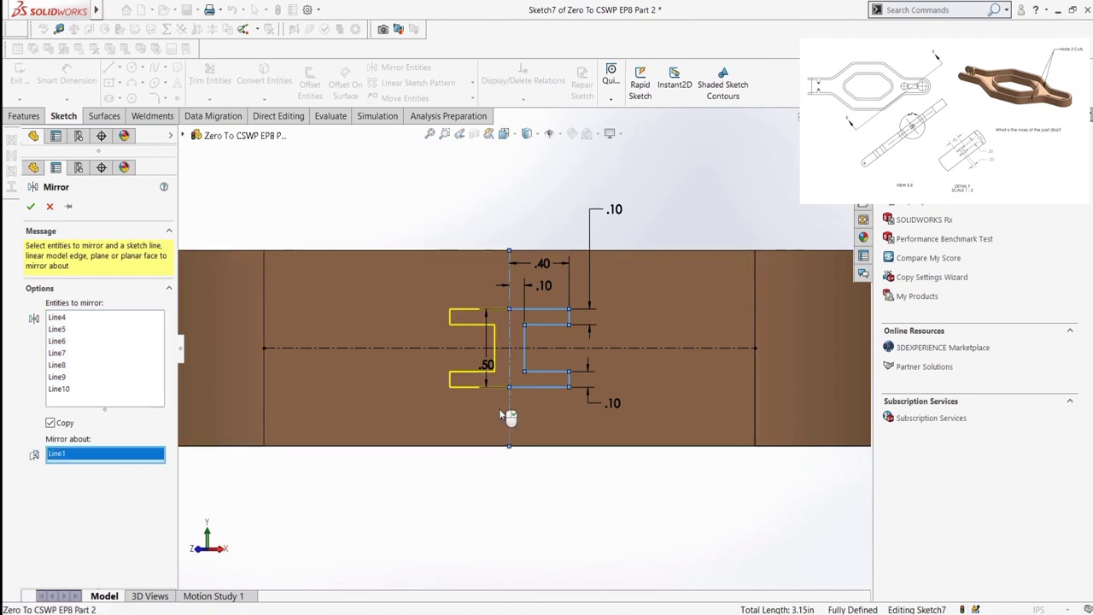
{"action": "left_click", "coordinate": [31, 206]}
{"action": "middle_click_drag", "start_coordinate": [356, 250], "coordinate": [331, 359]}
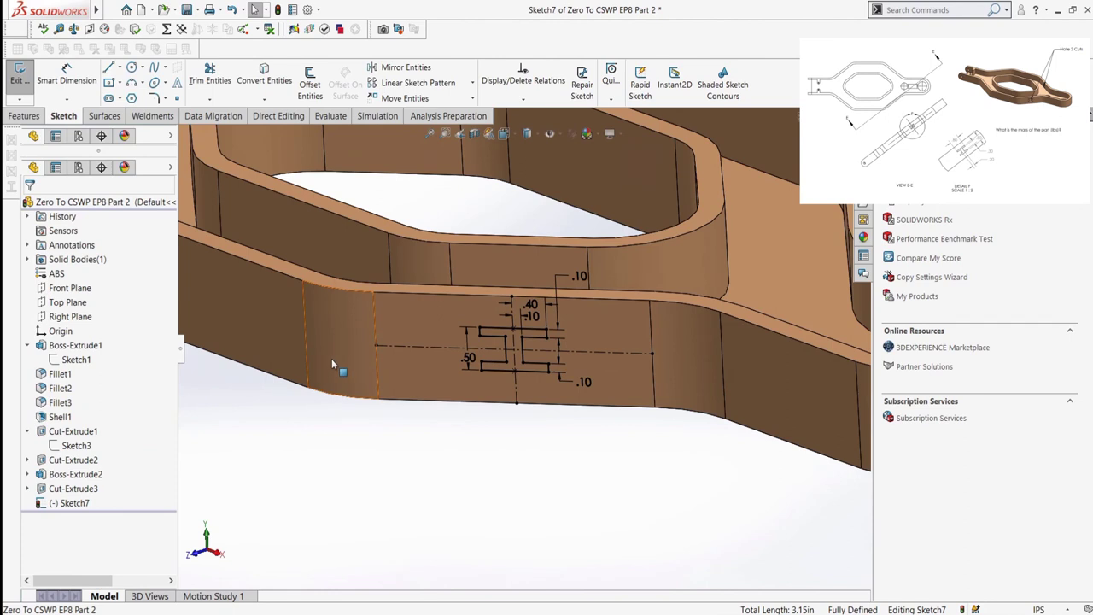
Cut the I-shaped slot into the front wall with an extruded cut Up To Next
{"action": "left_click", "coordinate": [24, 115]}
{"action": "left_click", "coordinate": [198, 81]}
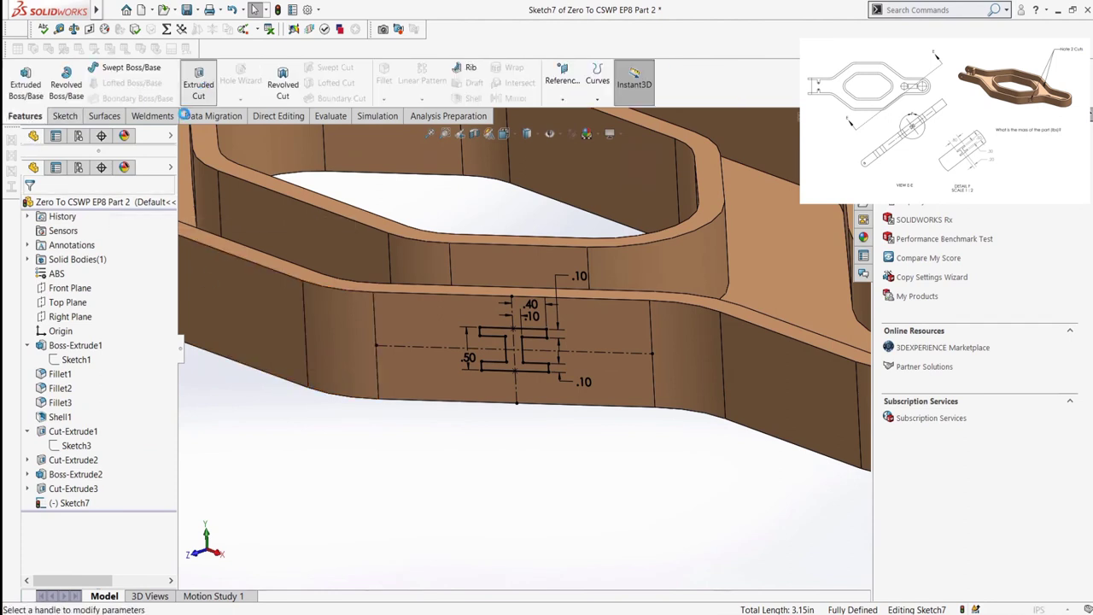
{"action": "left_click", "coordinate": [95, 293]}
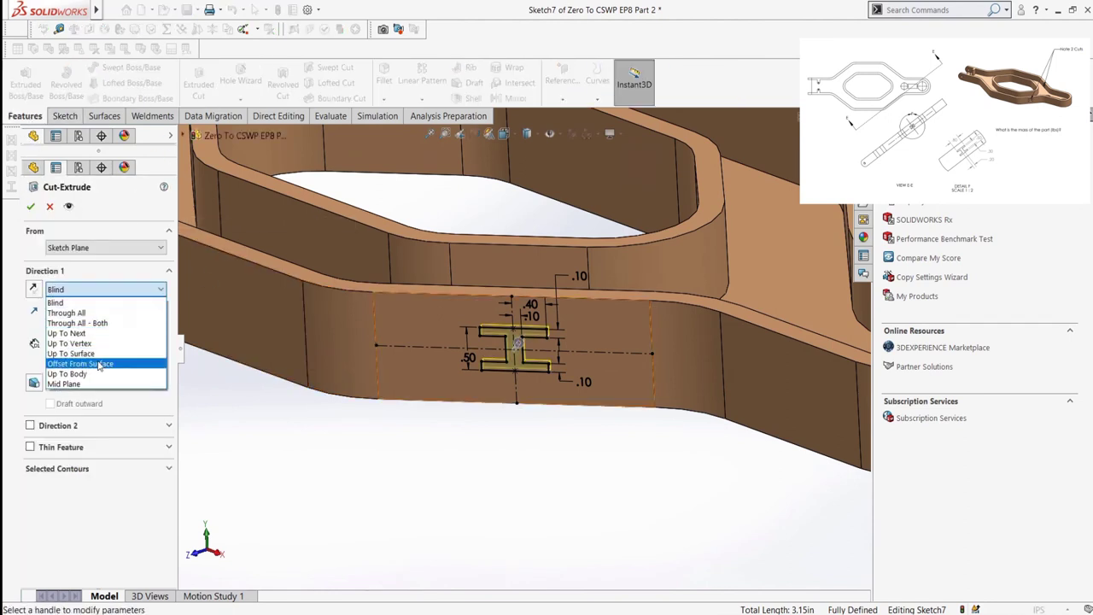
{"action": "left_click", "coordinate": [98, 334]}
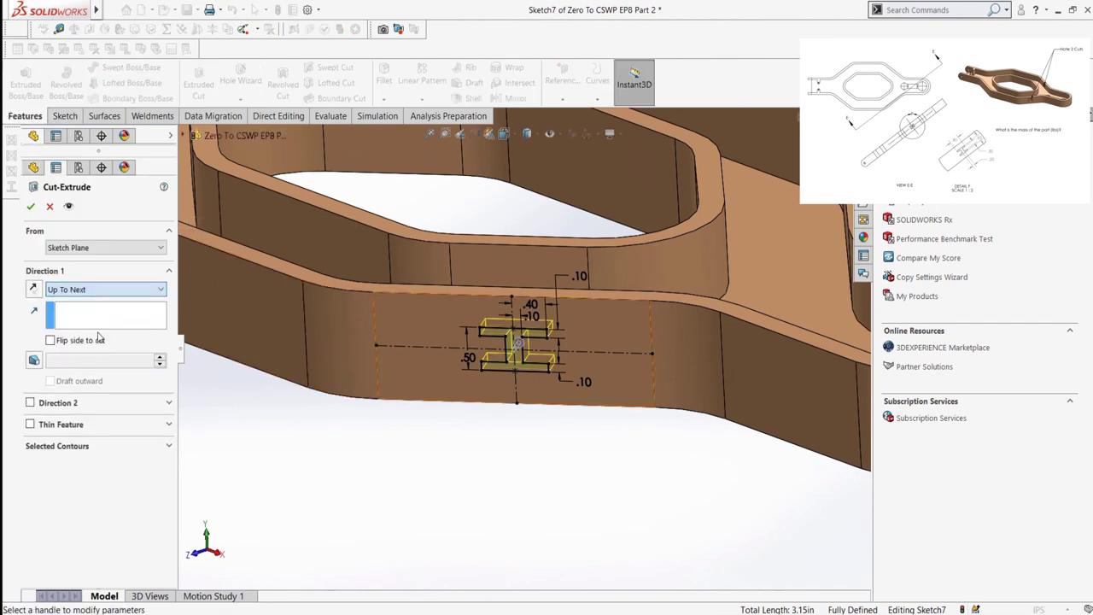
{"action": "left_click", "coordinate": [31, 207]}
{"action": "middle_click_drag", "start_coordinate": [446, 461], "coordinate": [504, 457]}
{"action": "scroll", "coordinate": [495, 387], "scroll_direction": "up", "scroll_amount": 3}
{"action": "scroll", "coordinate": [480, 328], "scroll_direction": "down", "scroll_amount": 5}
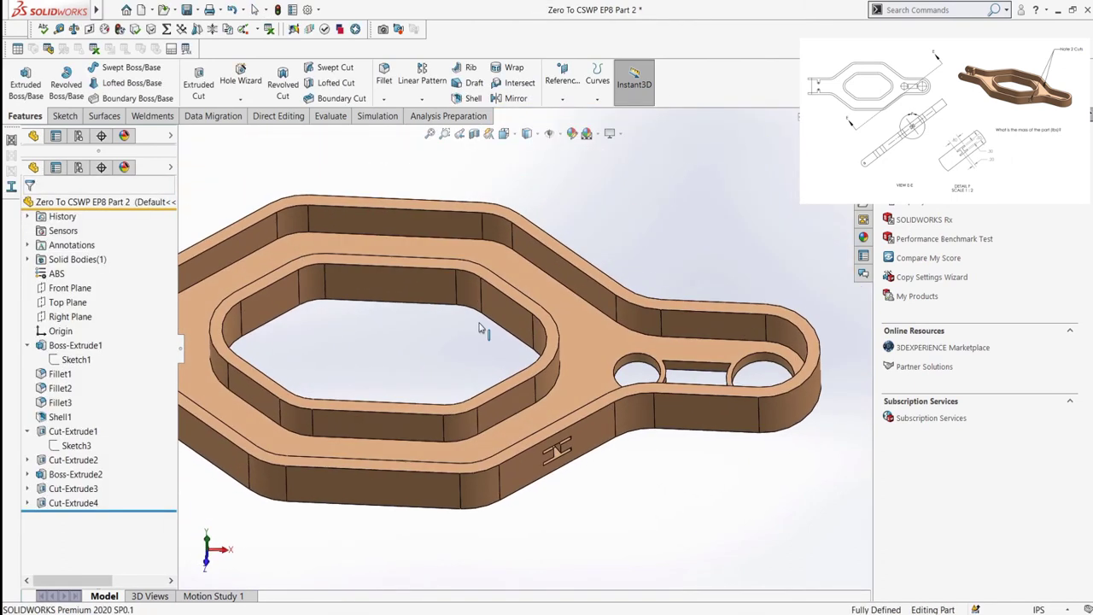
{"action": "scroll", "coordinate": [479, 331], "scroll_direction": "down", "scroll_amount": 1}
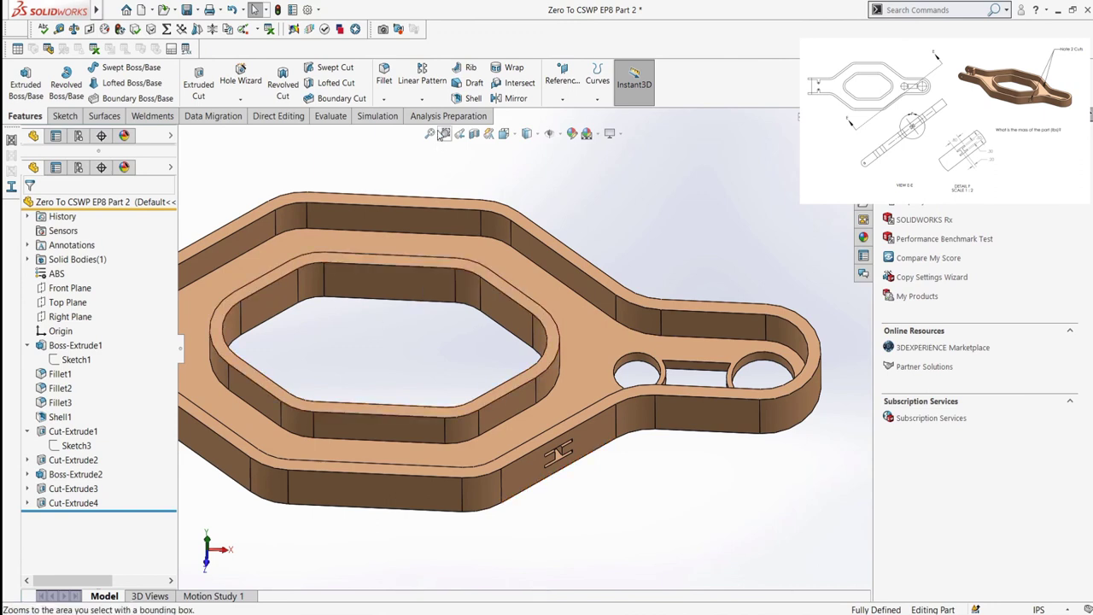
Start a Mirror feature using Front Plane as the mirror plane
{"action": "left_click", "coordinate": [422, 99]}
{"action": "left_click", "coordinate": [426, 143]}
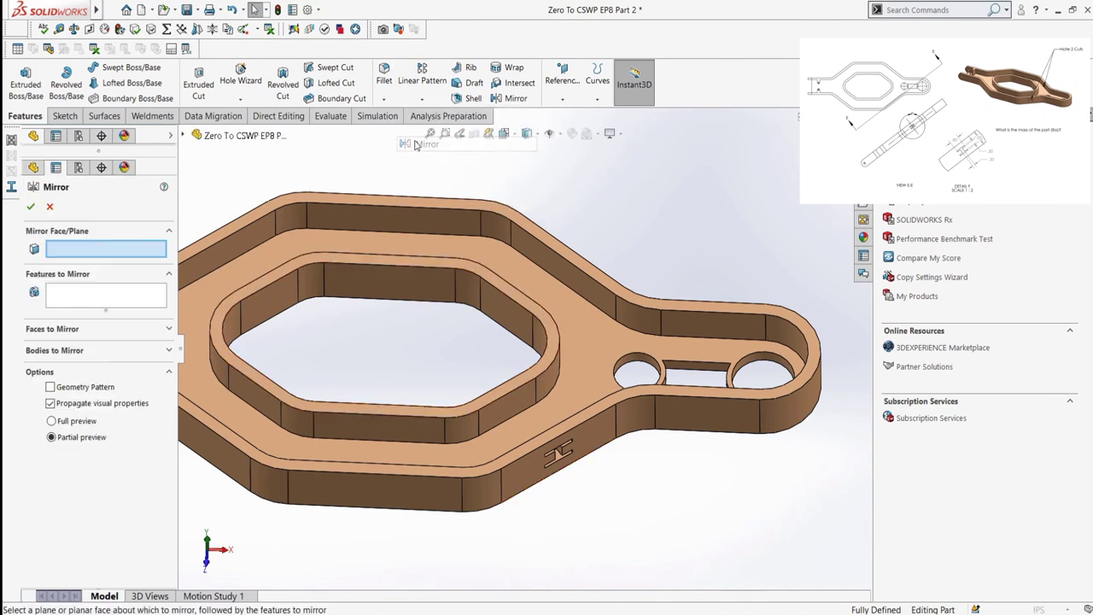
{"action": "left_click", "coordinate": [183, 136]}
{"action": "left_click", "coordinate": [238, 221]}
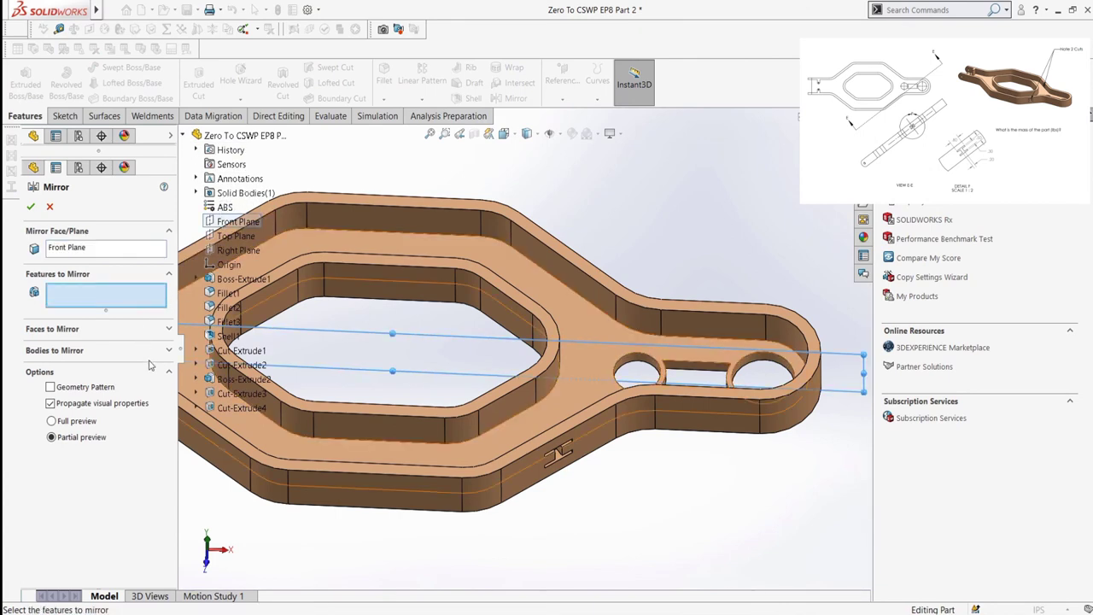
Mirror Cut-Extrude4 across the Front Plane and check the mass reads 1.465 pounds
{"action": "left_click", "coordinate": [223, 408]}
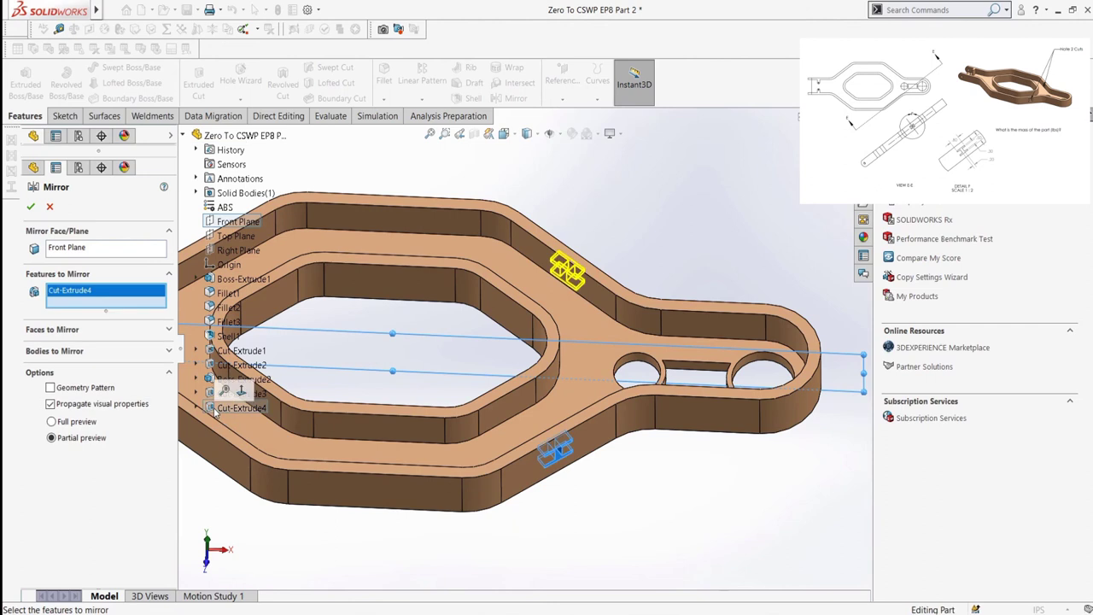
{"action": "left_click", "coordinate": [31, 207]}
{"action": "right_click_drag", "start_coordinate": [536, 219], "coordinate": [604, 162]}
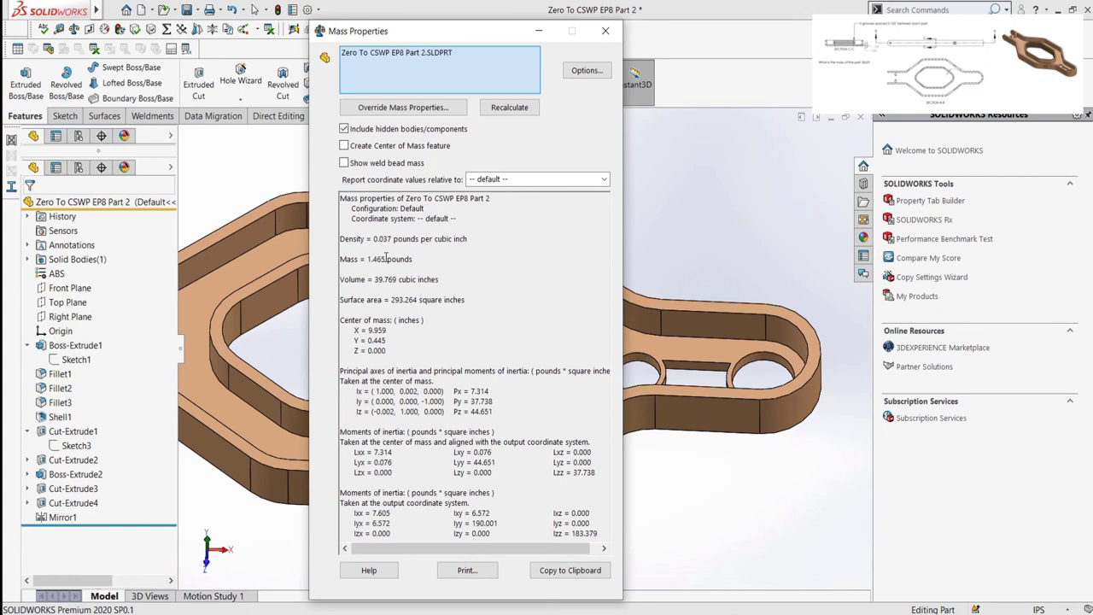
Close the mass report, then tilt and zoom the view toward the inner hexagonal wall
{"action": "left_click", "coordinate": [604, 31]}
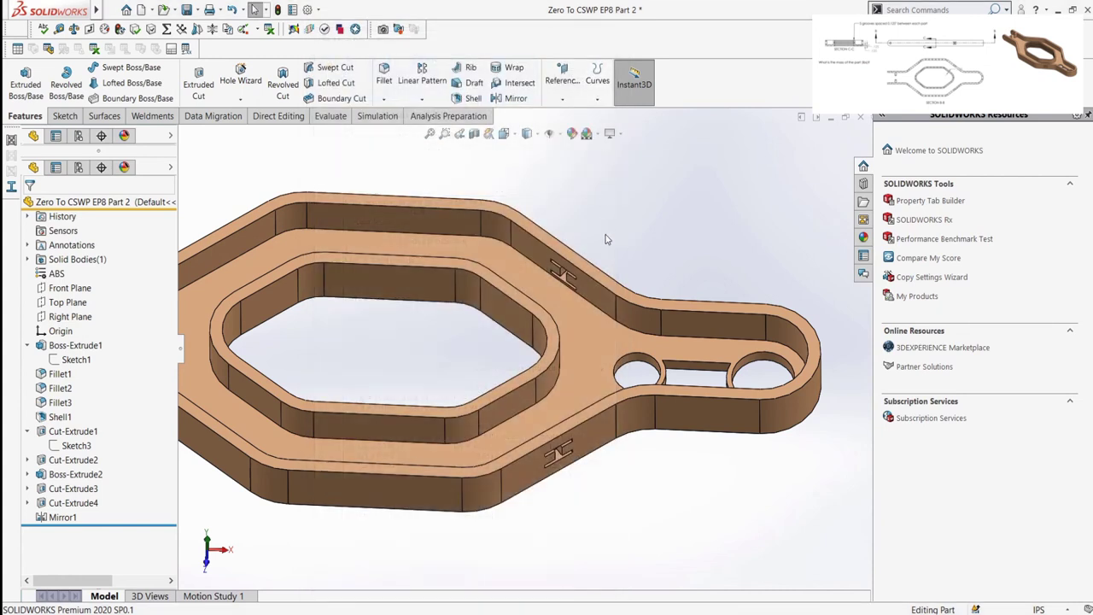
{"action": "middle_click_drag", "start_coordinate": [401, 257], "coordinate": [406, 303]}
{"action": "scroll", "coordinate": [393, 340], "scroll_direction": "up", "scroll_amount": 3}
{"action": "scroll", "coordinate": [394, 339], "scroll_direction": "up", "scroll_amount": 2}
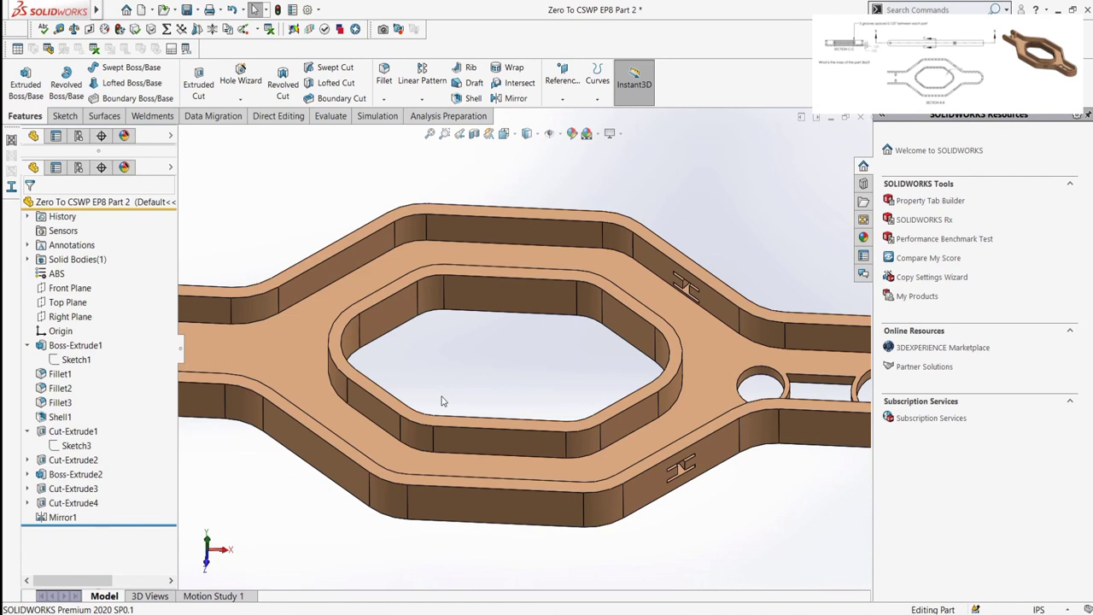
Create Plane1 offset 0.125in from the selected face, with the offset flipped
{"action": "left_click", "coordinate": [563, 98]}
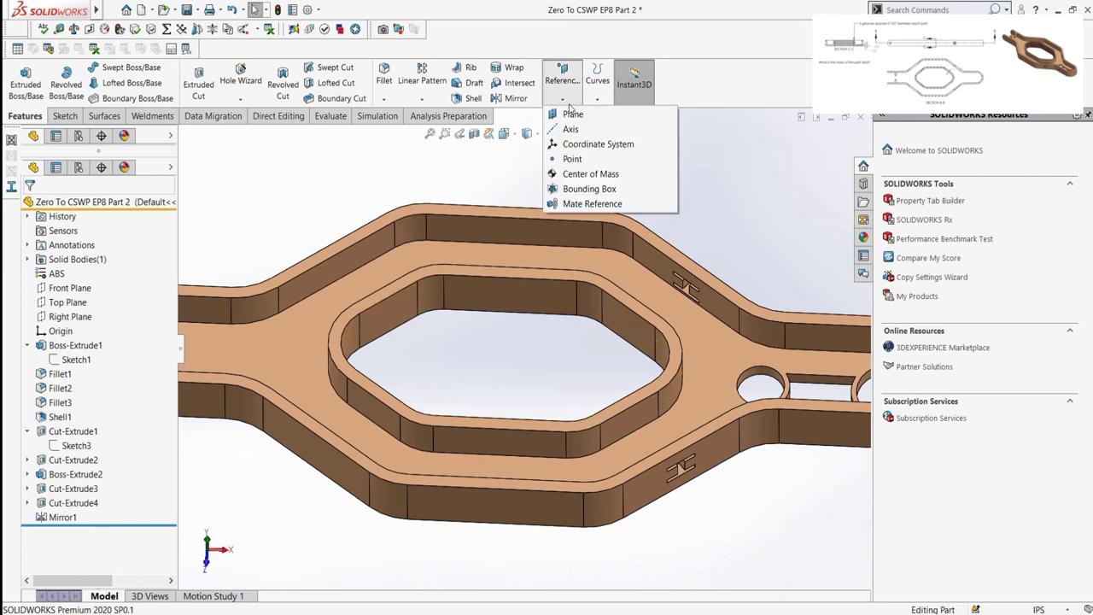
{"action": "left_click", "coordinate": [568, 110]}
{"action": "middle_click_drag", "start_coordinate": [401, 376], "coordinate": [386, 275]}
{"action": "left_click", "coordinate": [359, 333]}
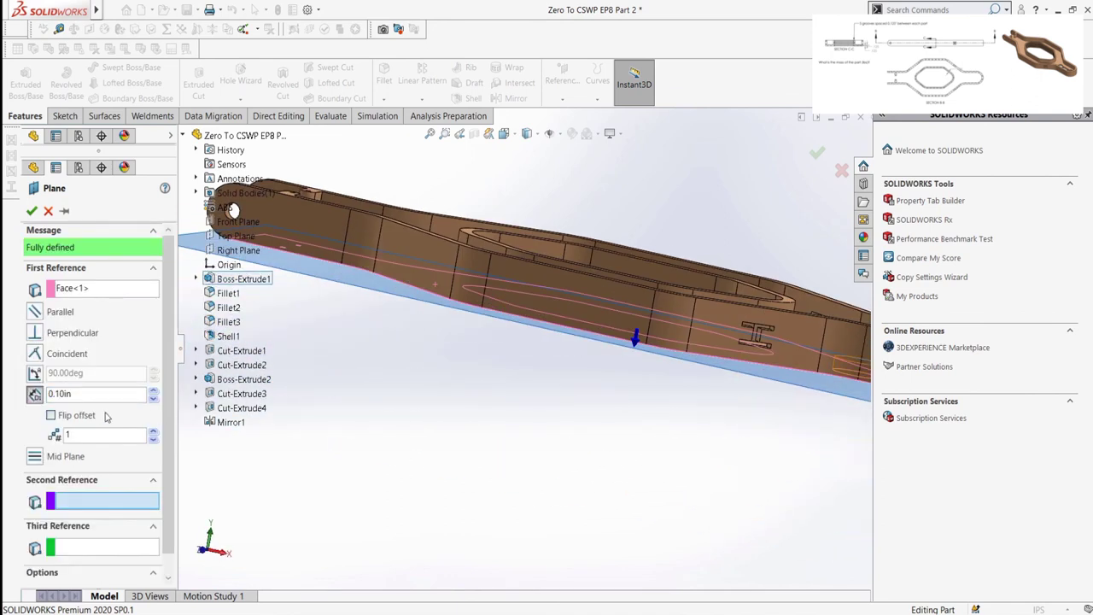
{"action": "left_click", "coordinate": [50, 415]}
{"action": "middle_click_drag", "start_coordinate": [470, 290], "coordinate": [376, 373]}
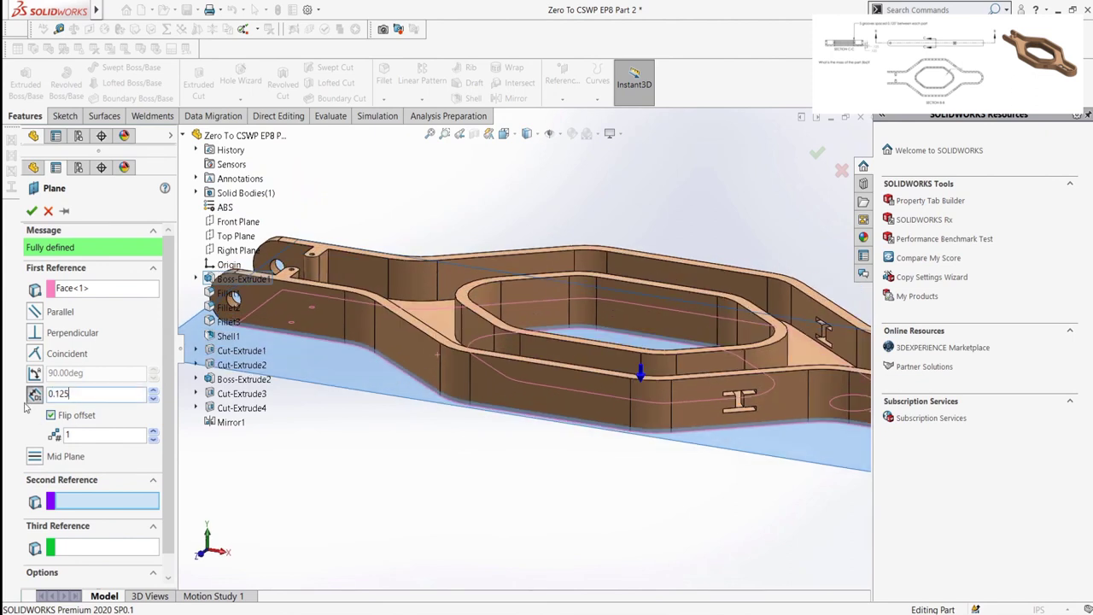
{"action": "key", "text": "Return"}
{"action": "left_click", "coordinate": [32, 211]}
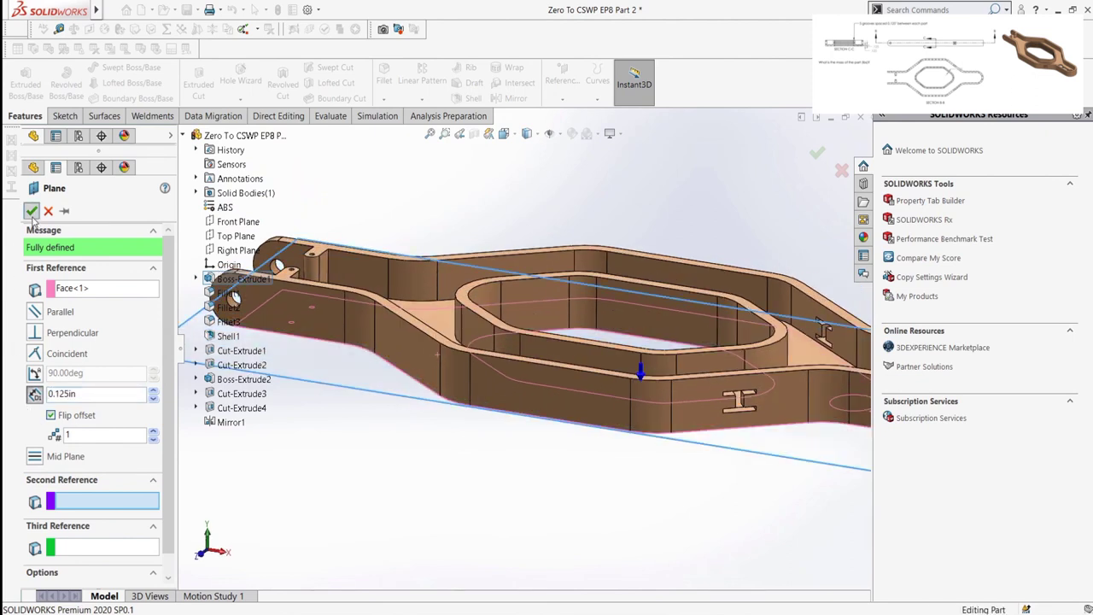
Measure the inner wall edge to confirm it is 1.25in tall, then select Plane1
{"action": "scroll", "coordinate": [555, 314], "scroll_direction": "down", "scroll_amount": 5}
{"action": "scroll", "coordinate": [553, 318], "scroll_direction": "up", "scroll_amount": 5}
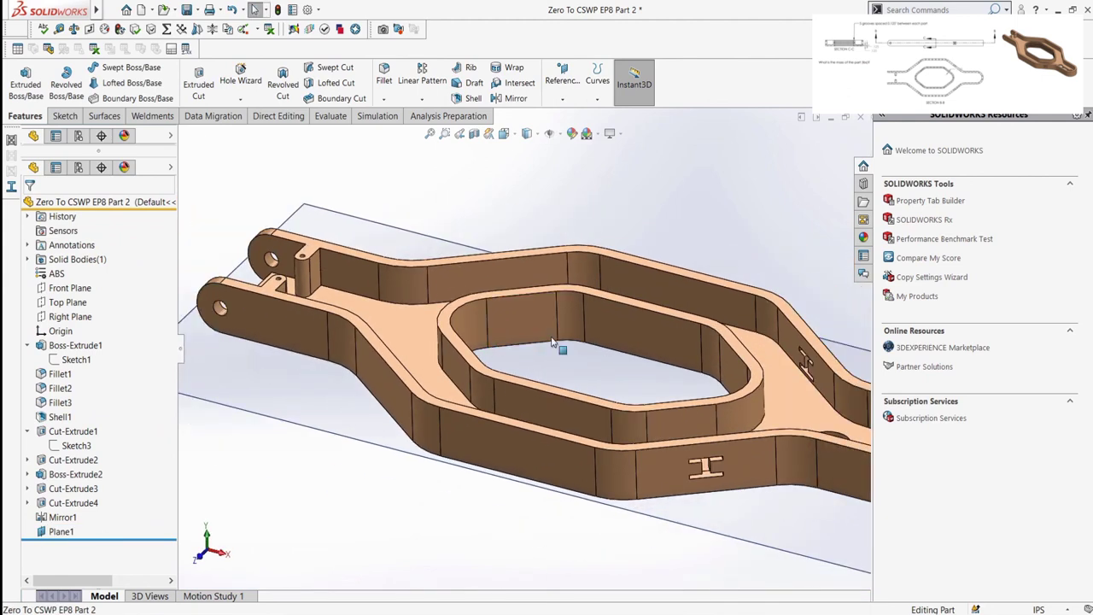
{"action": "scroll", "coordinate": [552, 343], "scroll_direction": "down", "scroll_amount": 2}
{"action": "right_click_drag", "start_coordinate": [524, 200], "coordinate": [524, 131]}
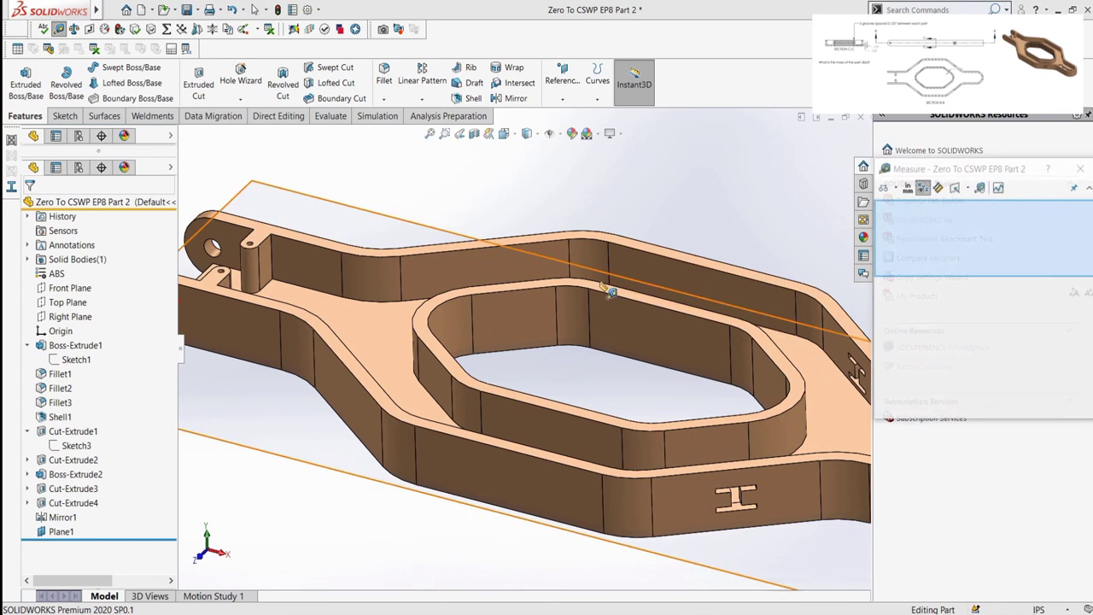
{"action": "left_click", "coordinate": [558, 316]}
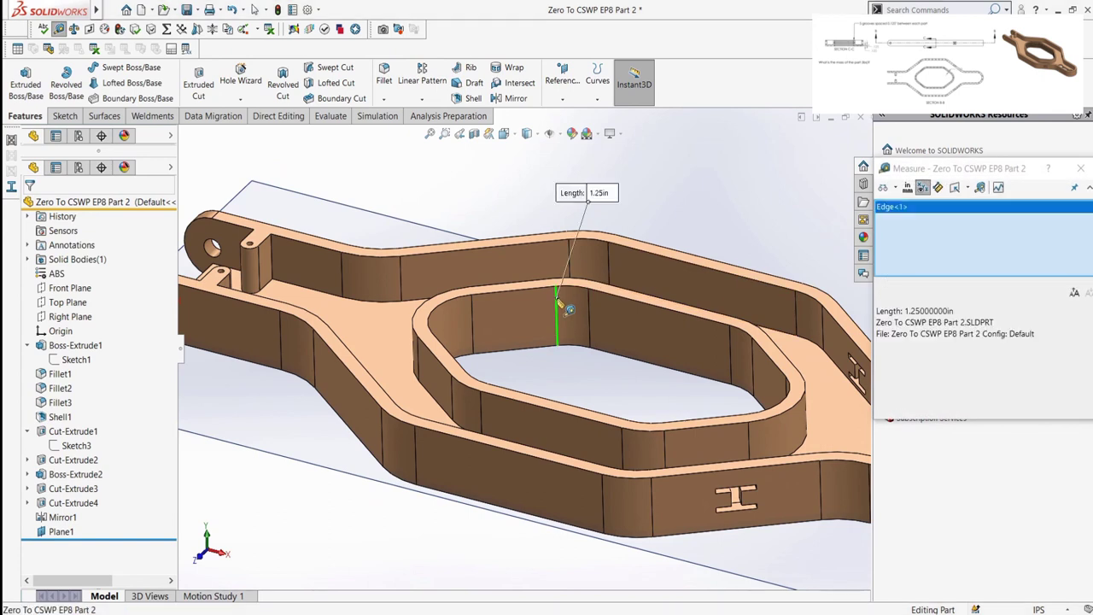
{"action": "left_click", "coordinate": [1080, 168]}
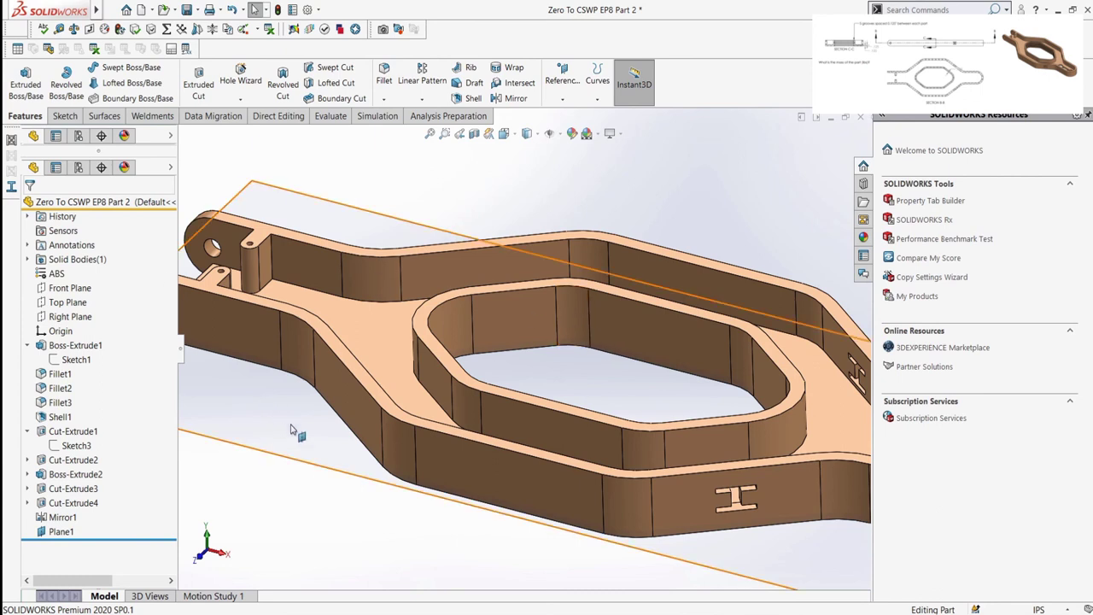
{"action": "left_click", "coordinate": [295, 456]}
Start a new sketch on Plane1 and view it face-on
{"action": "left_click", "coordinate": [75, 115]}
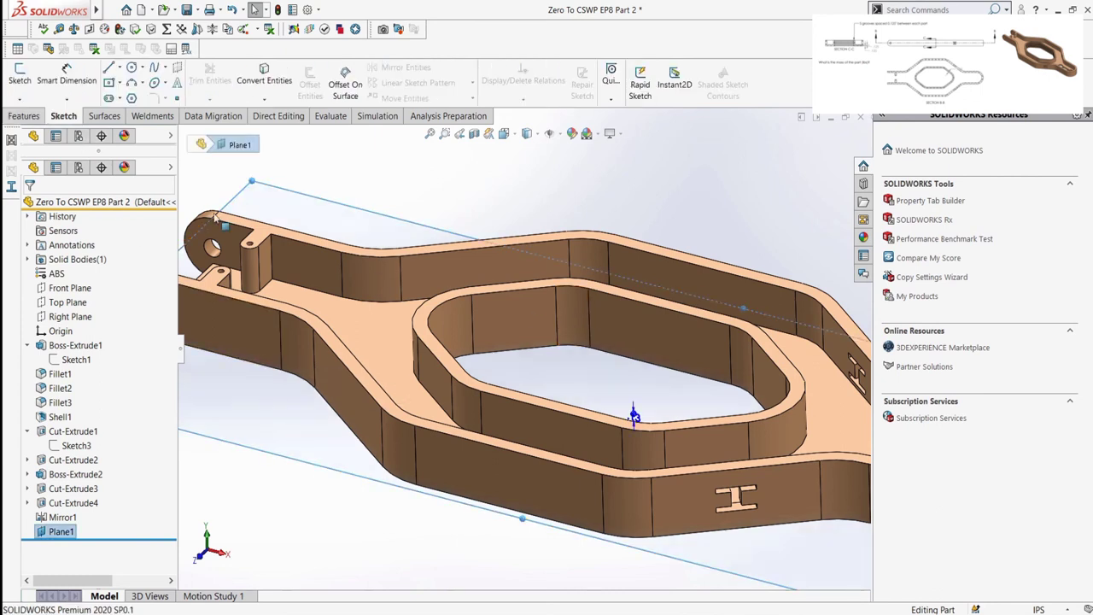
{"action": "left_click", "coordinate": [18, 79]}
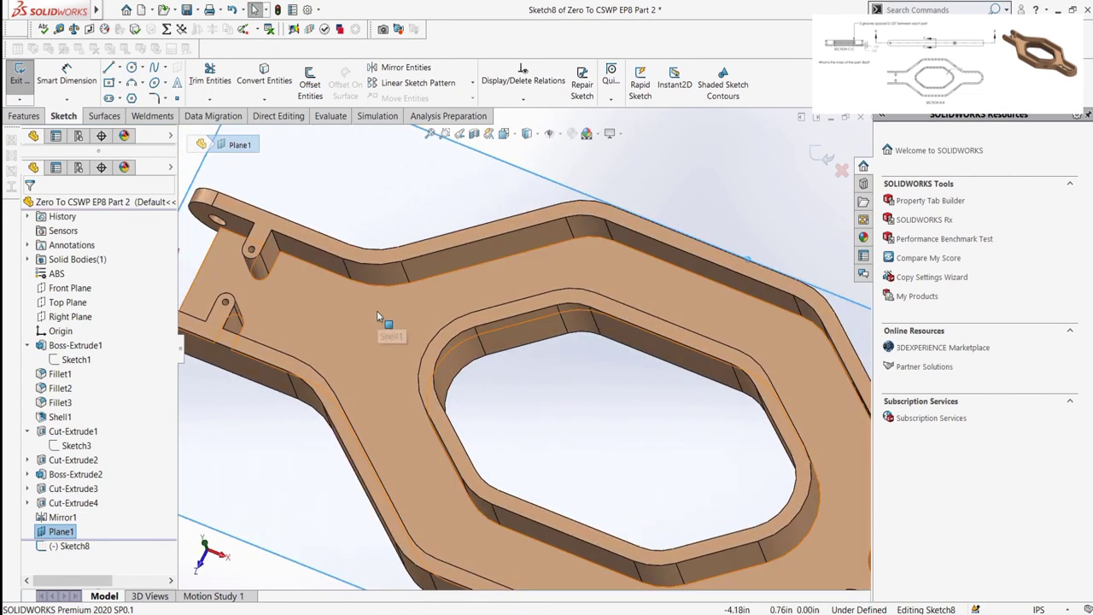
{"action": "key", "text": "ctrl+8"}
{"action": "scroll", "coordinate": [542, 361], "scroll_direction": "down", "scroll_amount": 2}
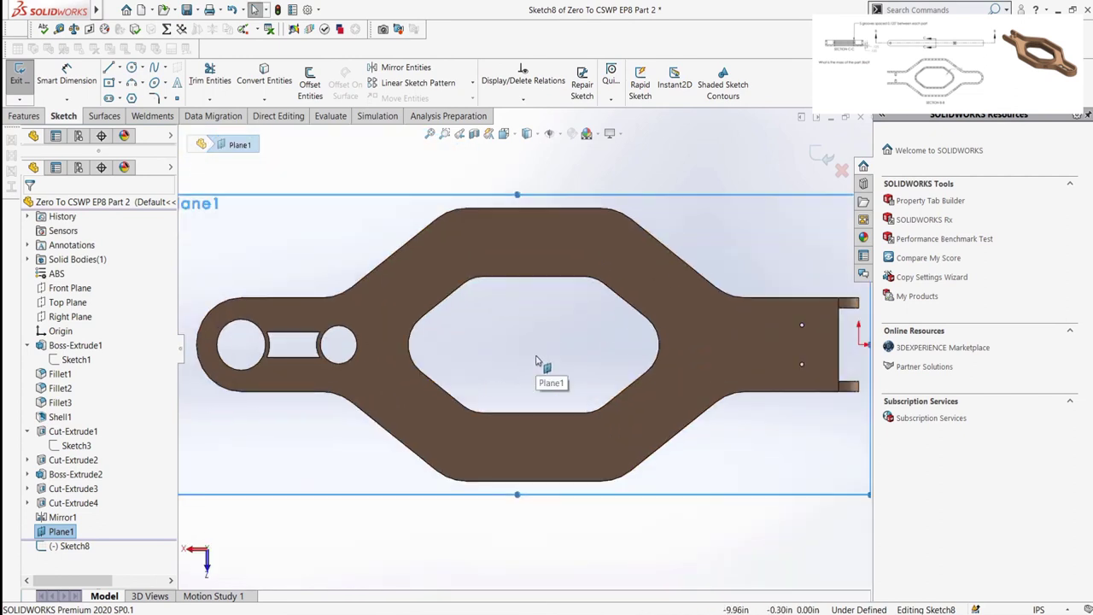
Convert the twelve edges of the inner hexagonal cutout into the sketch
{"action": "left_click", "coordinate": [264, 80]}
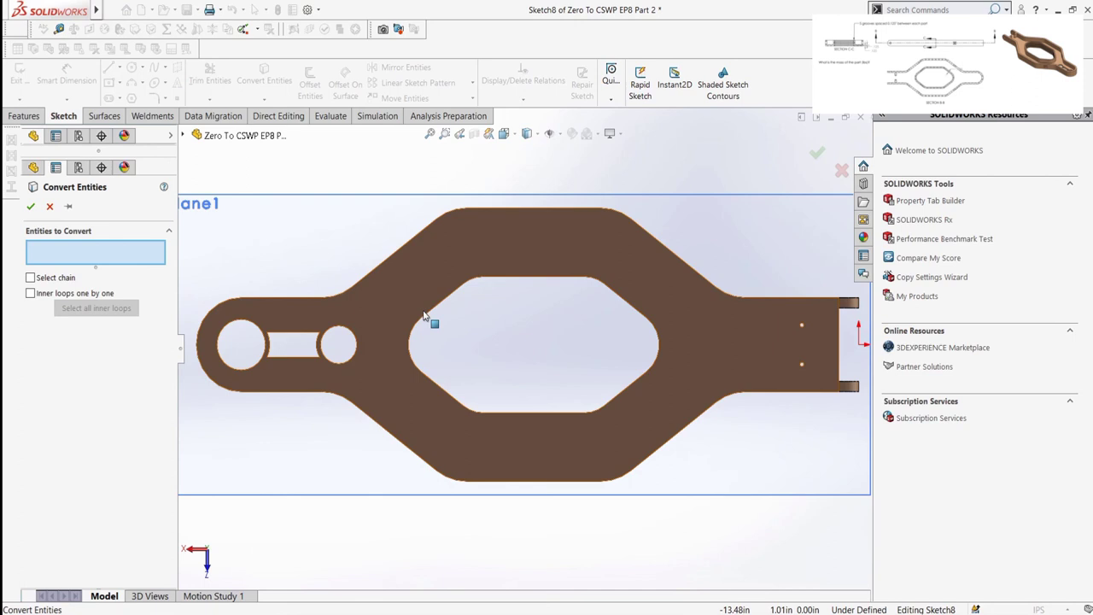
{"action": "left_click", "coordinate": [434, 315]}
{"action": "left_click", "coordinate": [476, 280]}
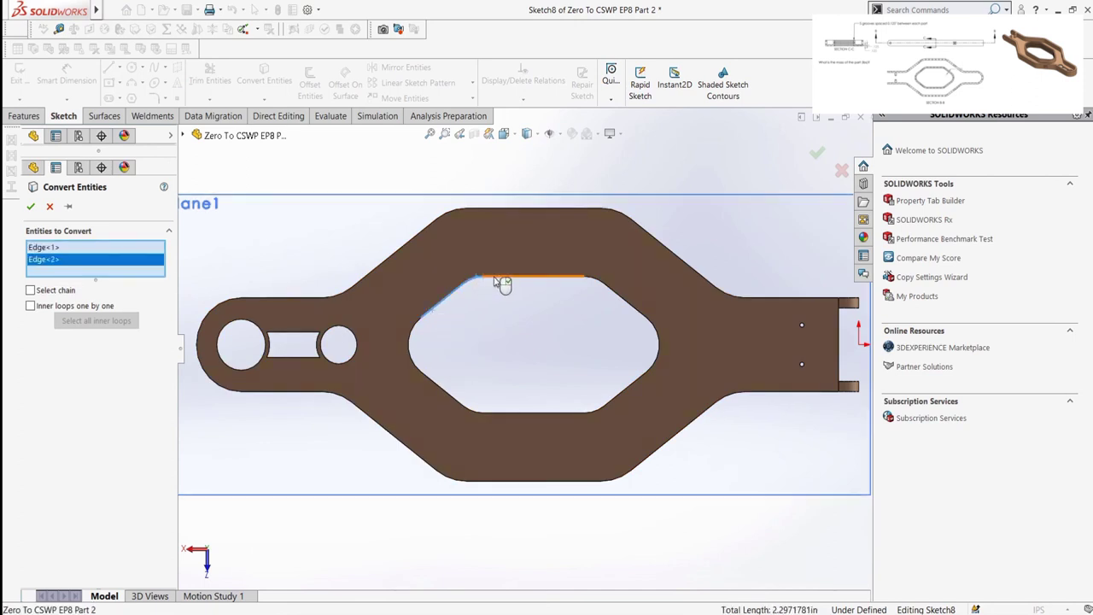
{"action": "left_click", "coordinate": [512, 277]}
{"action": "left_click", "coordinate": [597, 285]}
{"action": "left_click", "coordinate": [620, 297]}
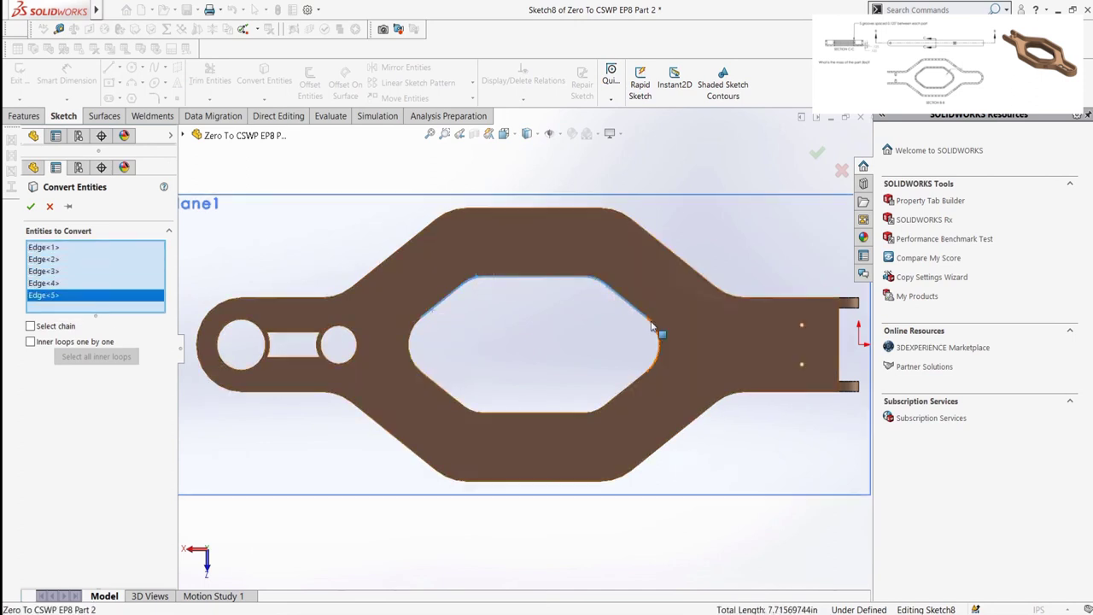
{"action": "left_click", "coordinate": [658, 333]}
{"action": "left_click", "coordinate": [618, 397]}
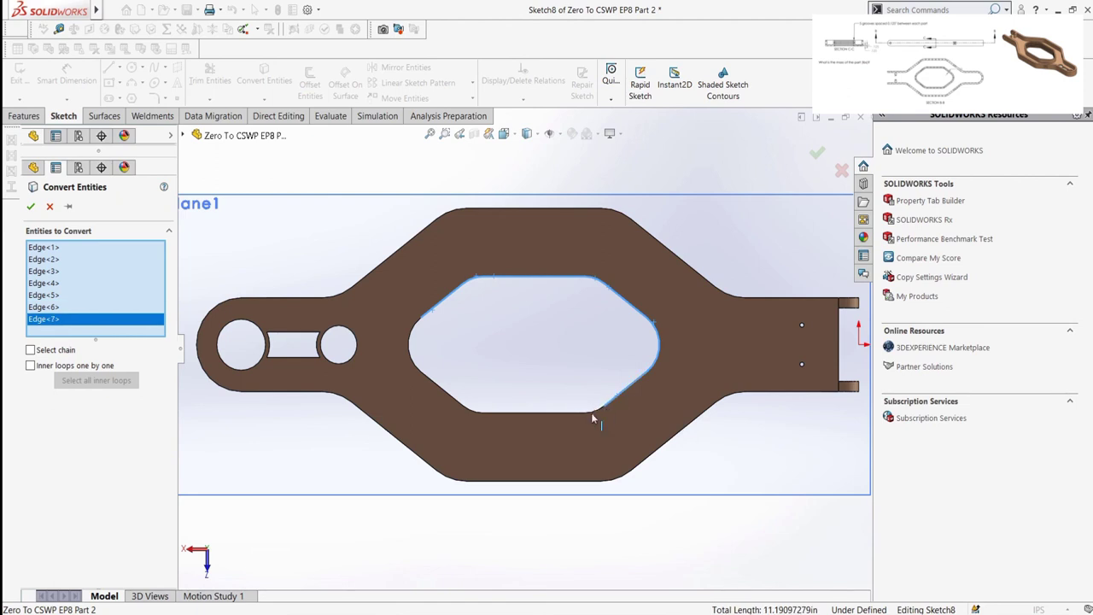
{"action": "left_click", "coordinate": [591, 412]}
{"action": "left_click", "coordinate": [530, 414]}
{"action": "left_click", "coordinate": [471, 413]}
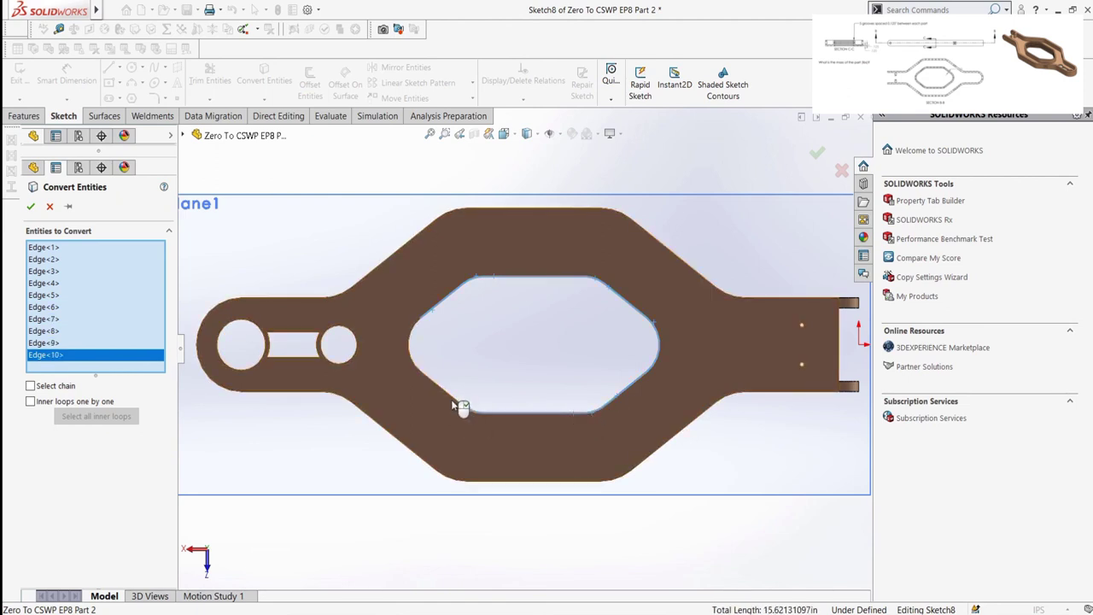
{"action": "left_click", "coordinate": [451, 396]}
{"action": "left_click", "coordinate": [414, 362]}
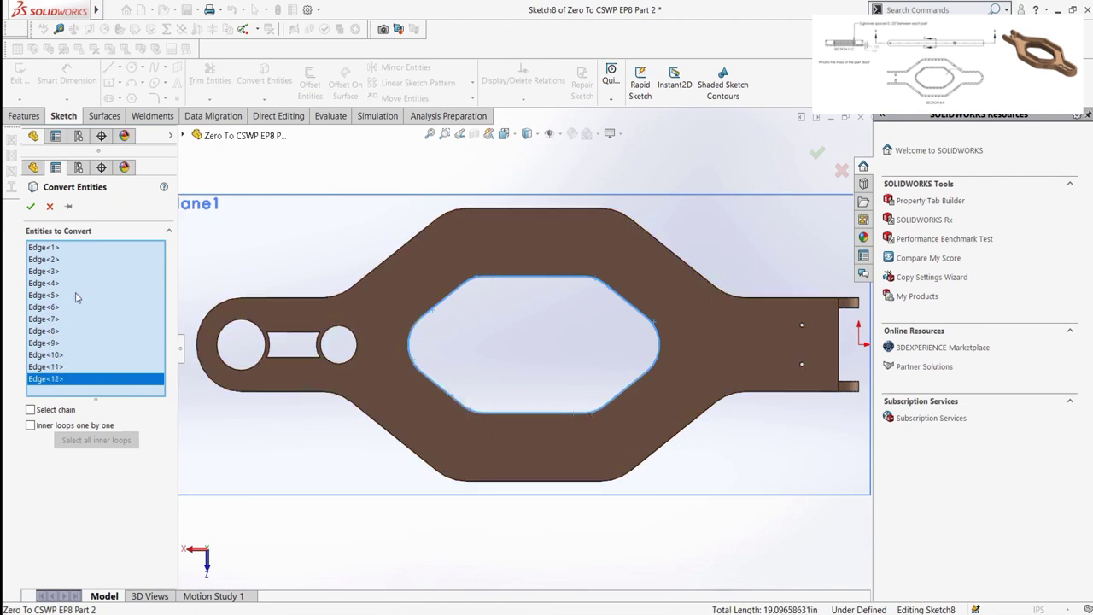
{"action": "left_click", "coordinate": [30, 206]}
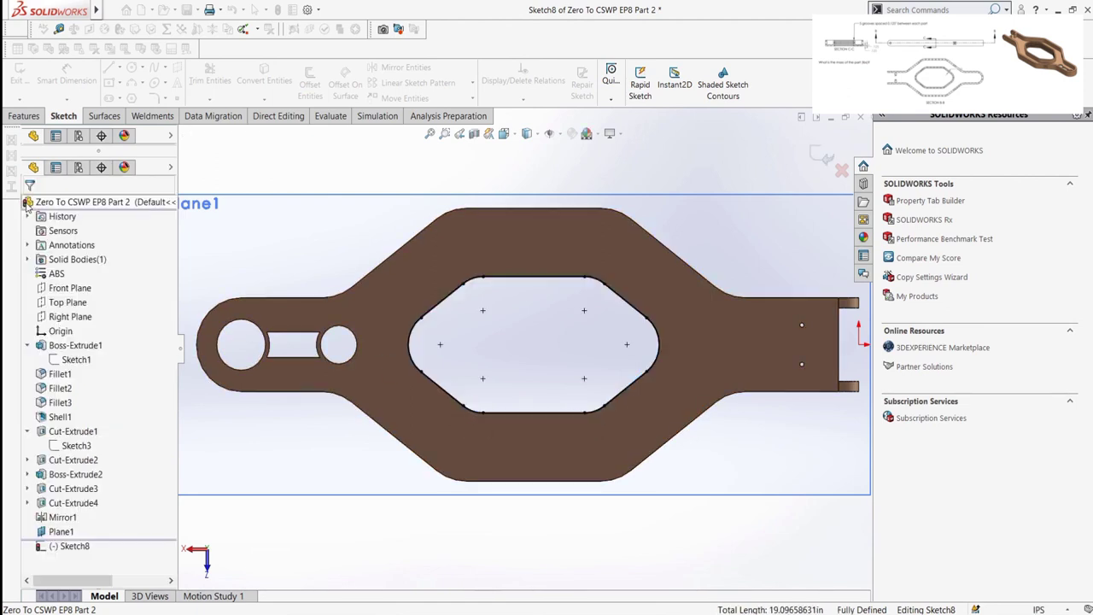
Offset the whole projected cutout chain by 0.125in to close the ring profile
{"action": "left_click", "coordinate": [495, 280]}
{"action": "right_click", "coordinate": [499, 280]}
{"action": "left_click", "coordinate": [519, 284]}
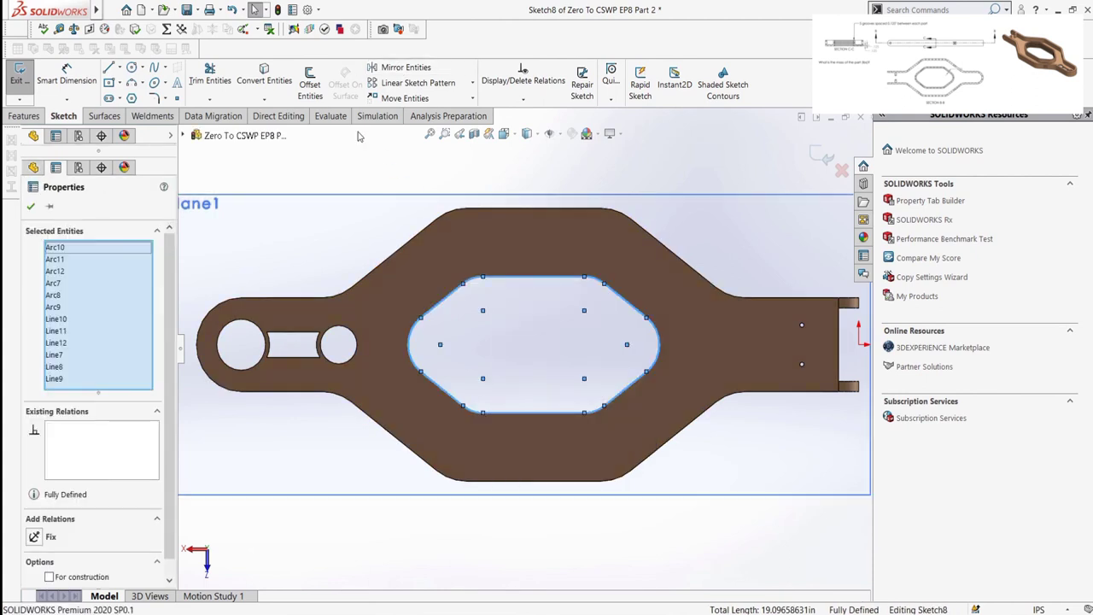
{"action": "left_click", "coordinate": [310, 85]}
{"action": "key", "text": "Return"}
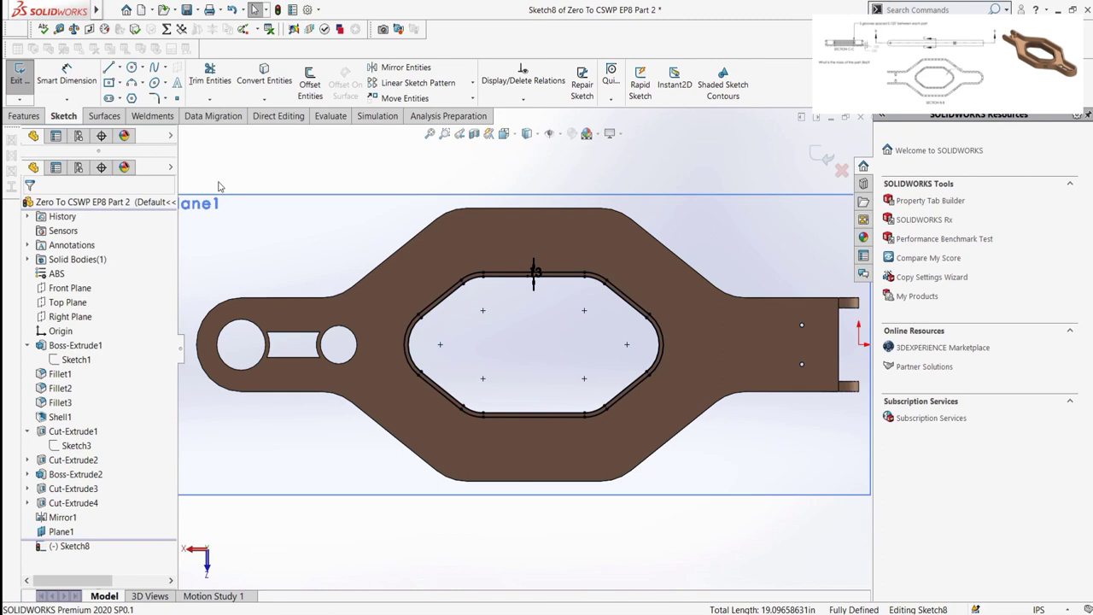
{"action": "middle_click_drag", "start_coordinate": [530, 268], "coordinate": [309, 332]}
{"action": "scroll", "coordinate": [461, 352], "scroll_direction": "down", "scroll_amount": 3}
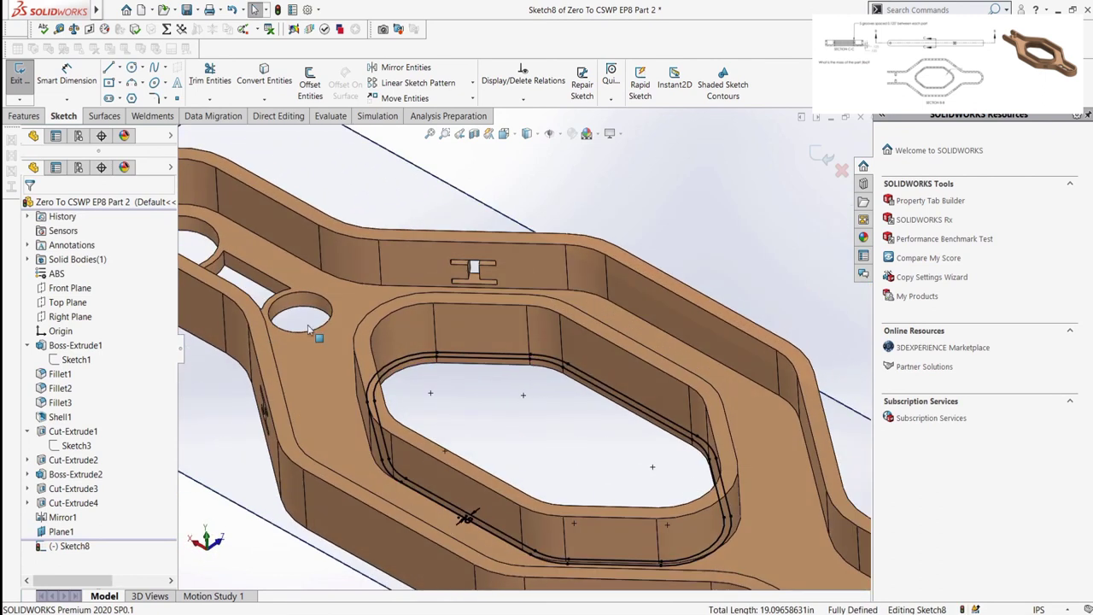
{"action": "left_click", "coordinate": [24, 116]}
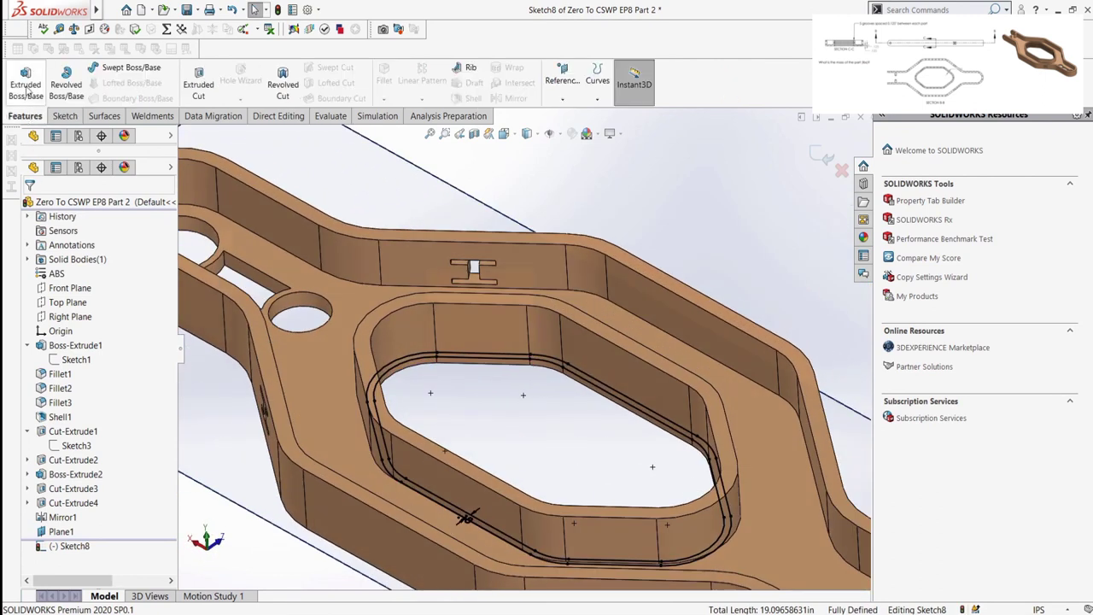
Extruded-cut the sketched ring 0.125in deep into the inner wall as Cut-Extrude5
{"action": "left_click", "coordinate": [198, 84]}
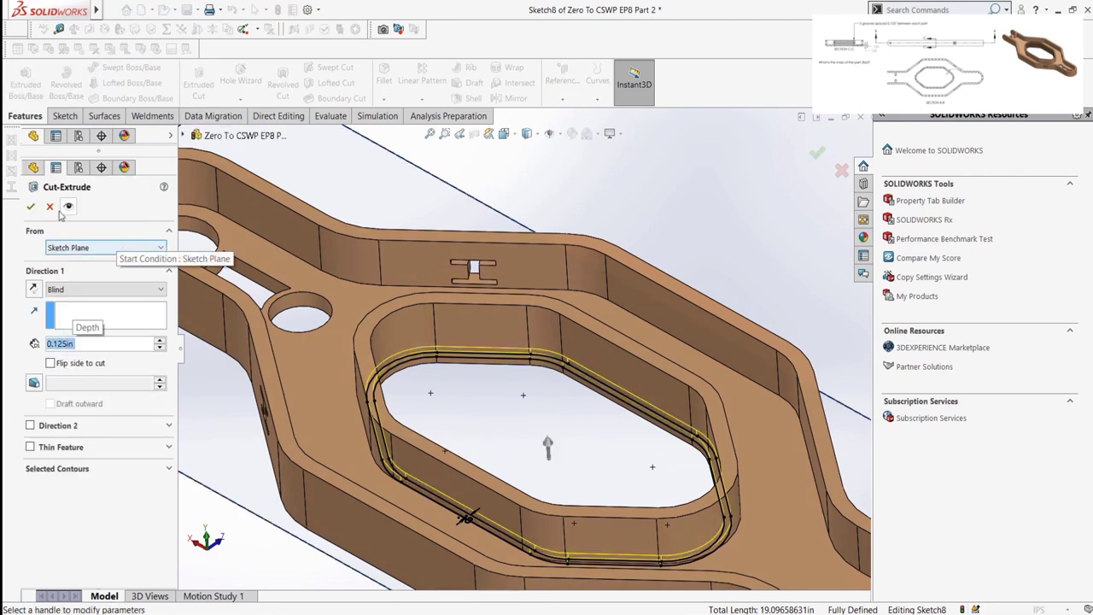
{"action": "left_click", "coordinate": [30, 205]}
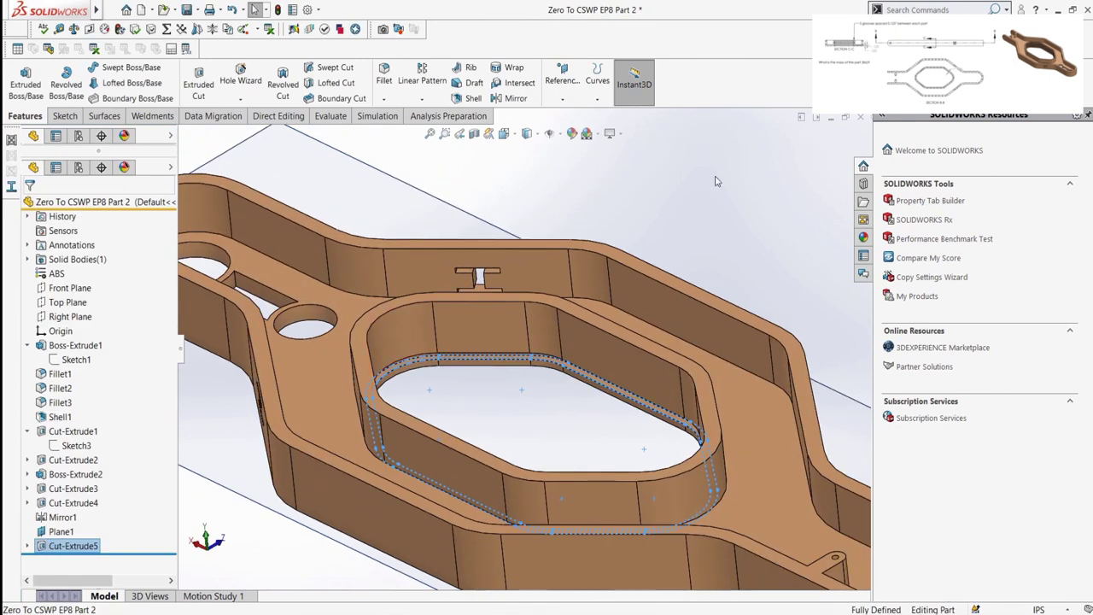
{"action": "left_click", "coordinate": [715, 181]}
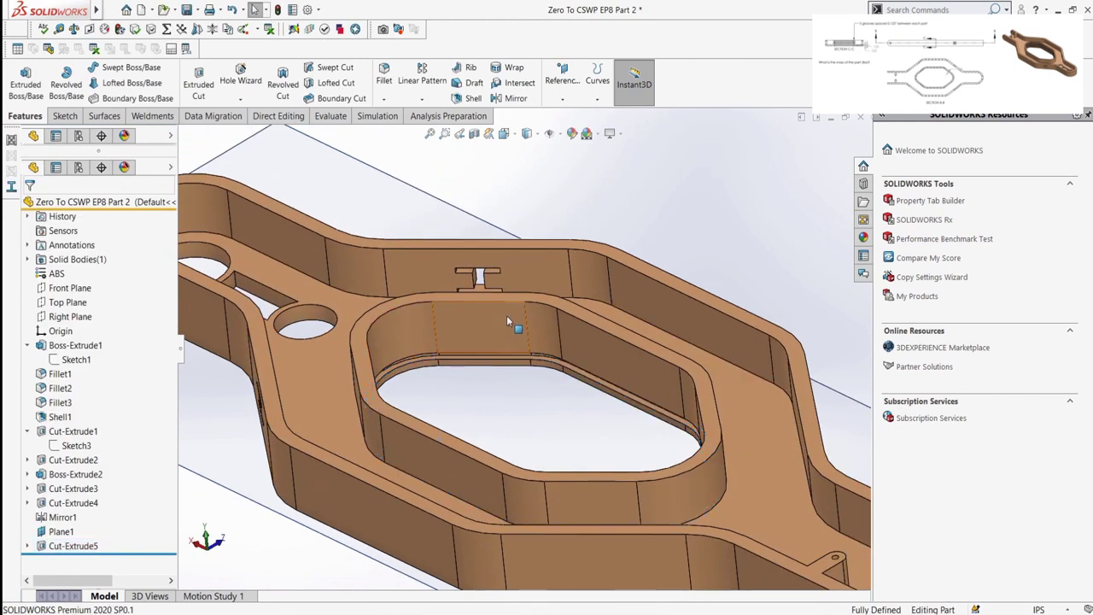
Linear-pattern the groove along a vertical wall edge: 5 instances at 0.25in spacing
{"action": "left_click", "coordinate": [427, 86]}
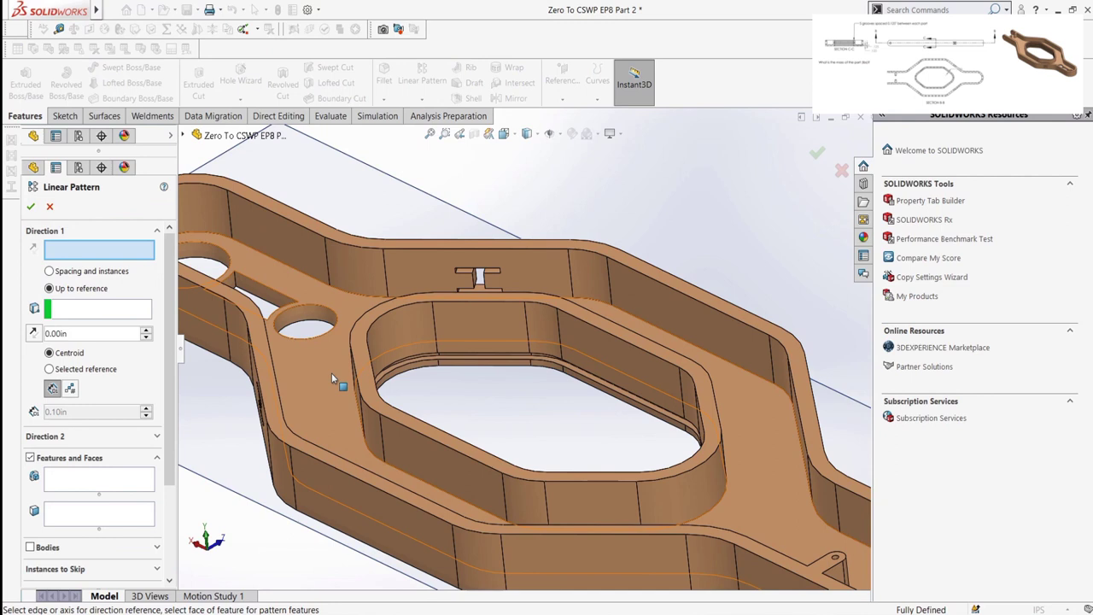
{"action": "left_click", "coordinate": [383, 446]}
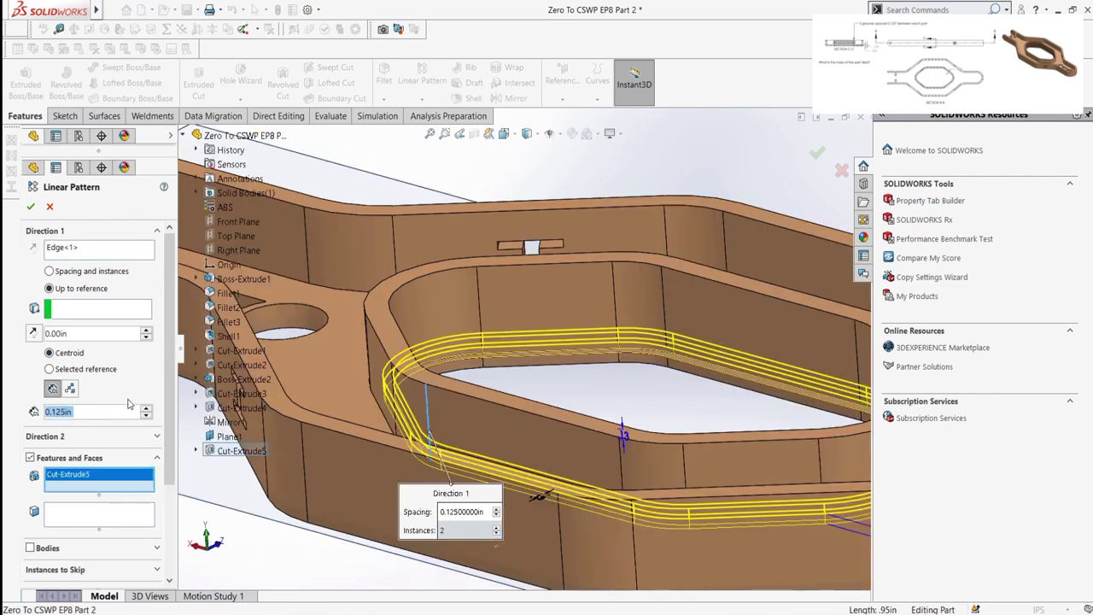
{"action": "left_click", "coordinate": [50, 270]}
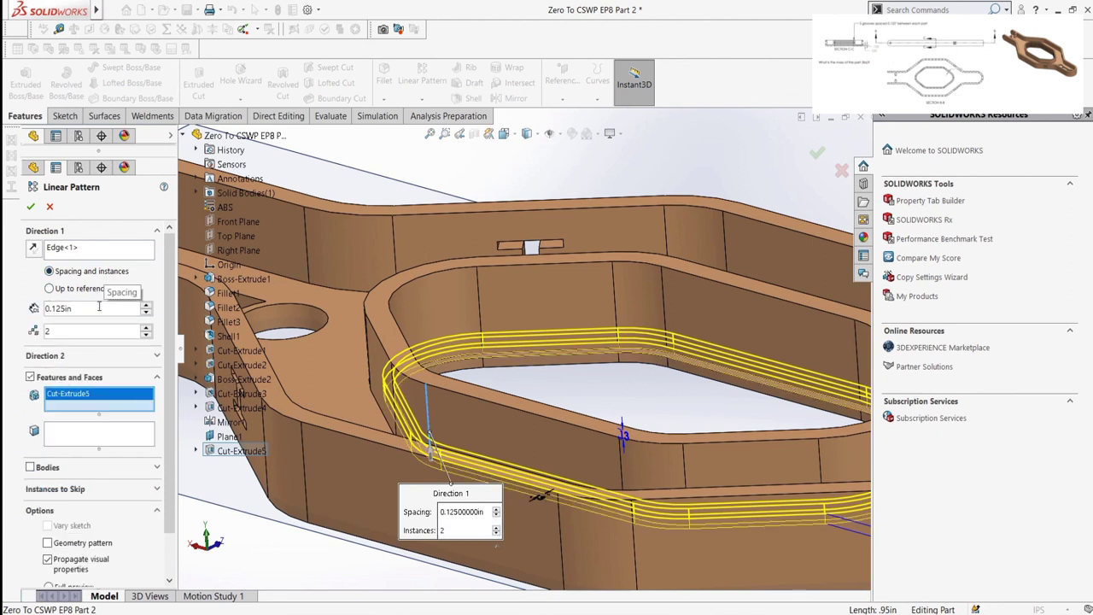
{"action": "left_click", "coordinate": [147, 328]}
{"action": "left_click", "coordinate": [147, 328]}
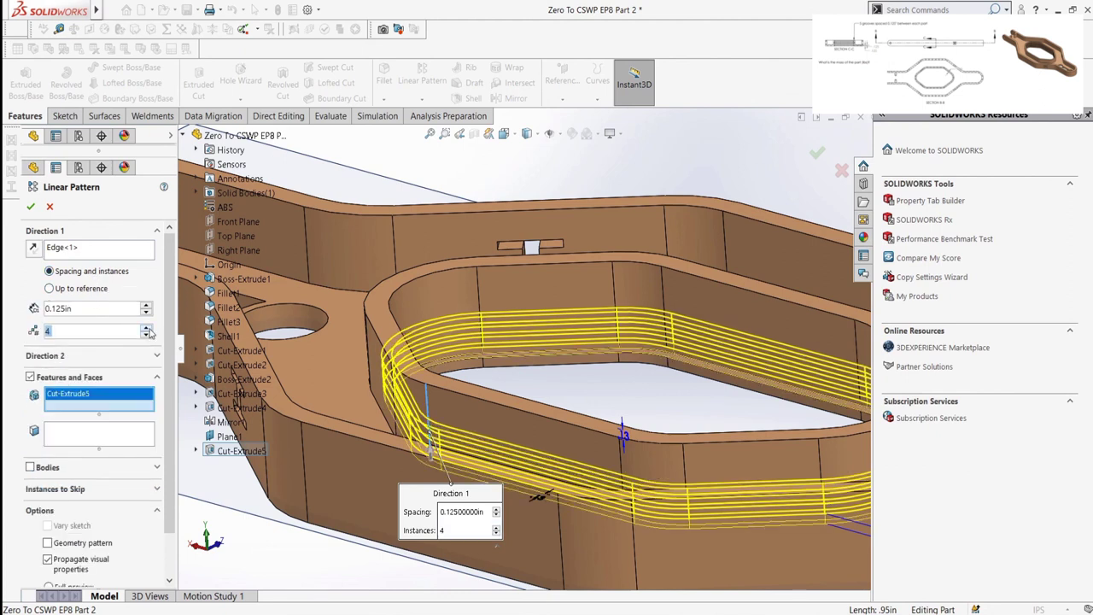
{"action": "left_click", "coordinate": [147, 328]}
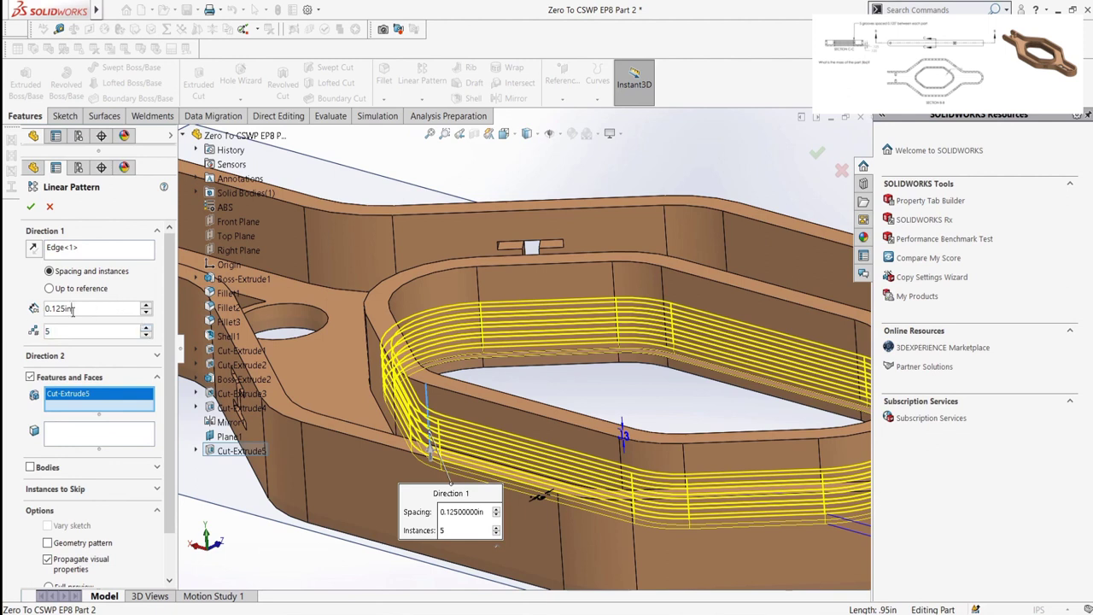
{"action": "left_click_drag", "start_coordinate": [72, 309], "coordinate": [23, 292]}
{"action": "type", "text": "0.25"}
{"action": "key", "text": "Return"}
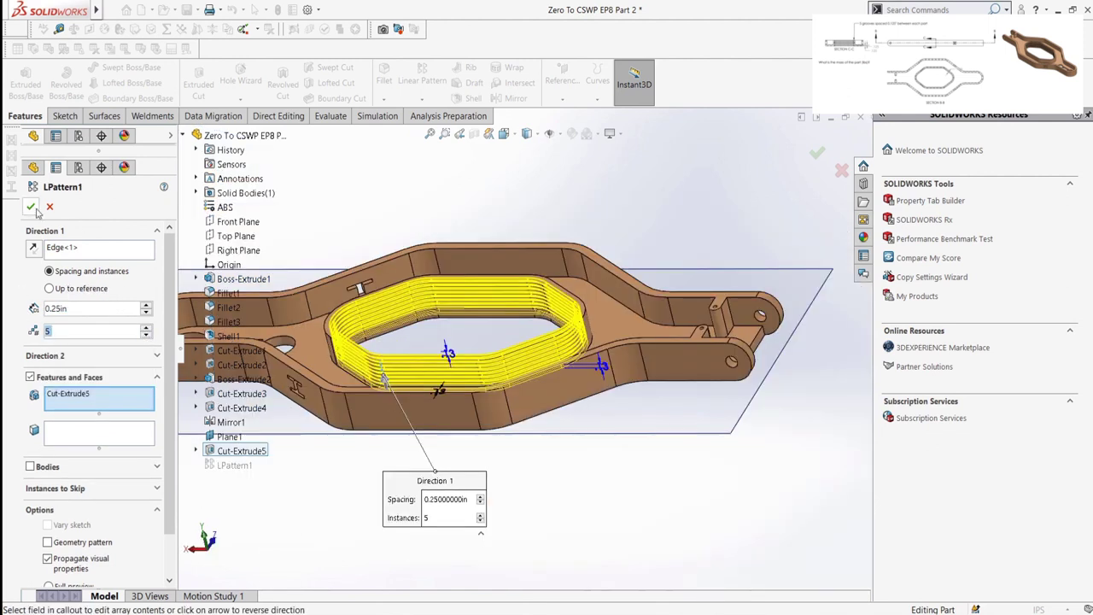
{"action": "left_click", "coordinate": [31, 207]}
Check the updated part mass, now 1.409 pounds
{"action": "scroll", "coordinate": [403, 322], "scroll_direction": "down", "scroll_amount": 5}
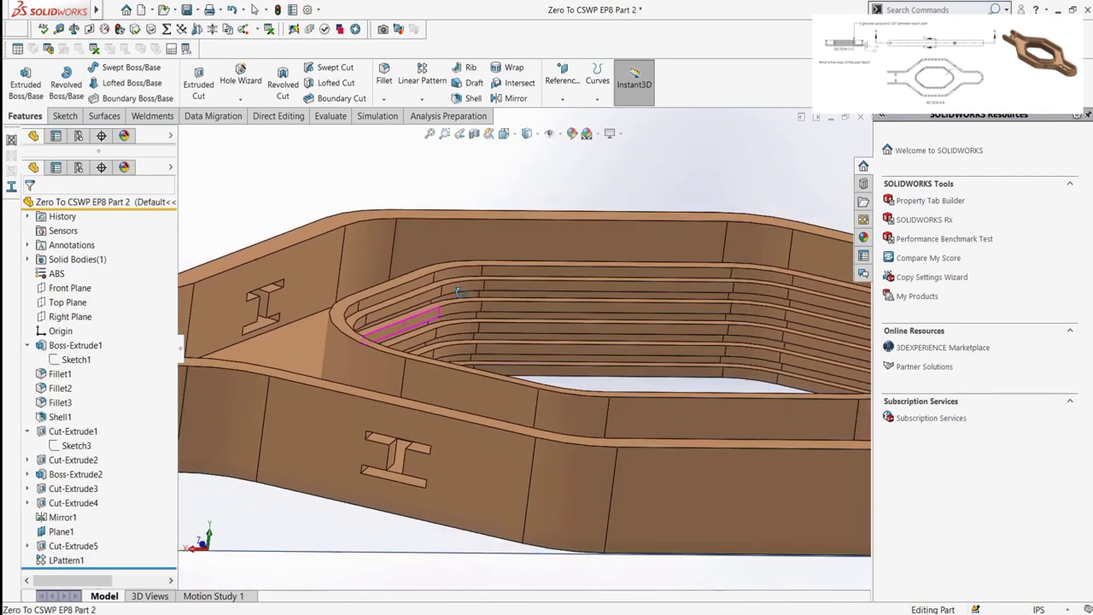
{"action": "scroll", "coordinate": [459, 292], "scroll_direction": "up", "scroll_amount": 5}
{"action": "middle_click_drag", "start_coordinate": [460, 292], "coordinate": [462, 401]}
{"action": "left_click", "coordinate": [459, 409]}
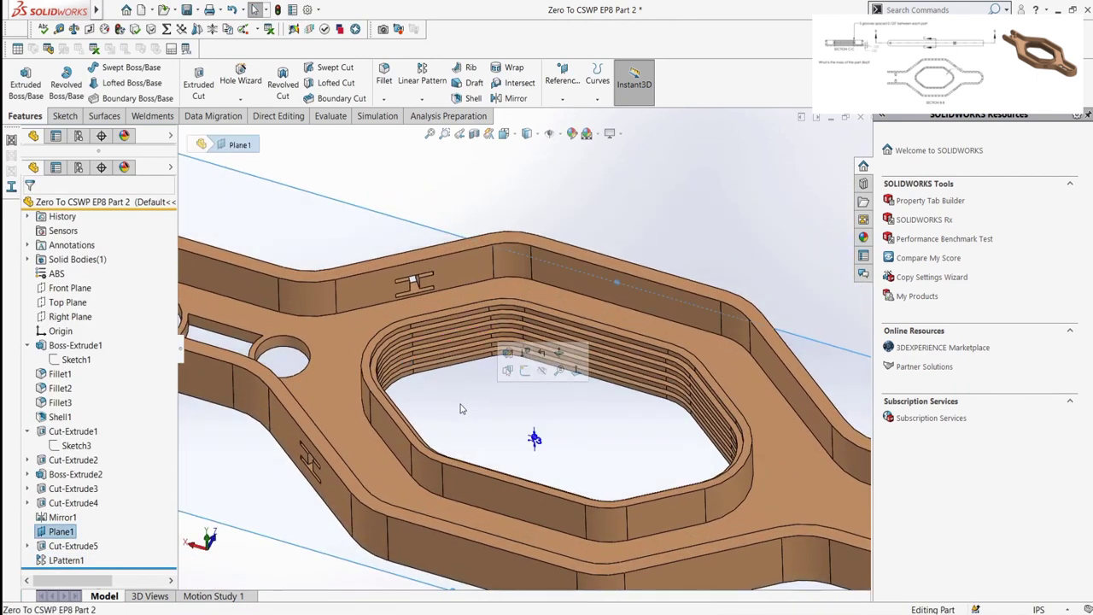
{"action": "key", "text": "Escape"}
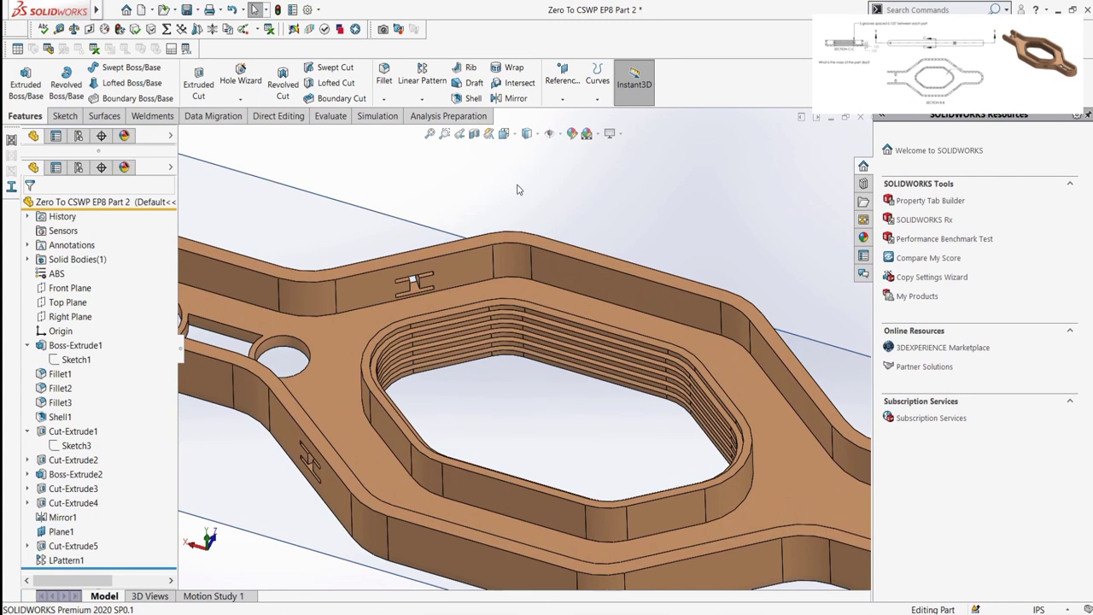
{"action": "key", "text": "s"}
{"action": "left_click", "coordinate": [577, 169]}
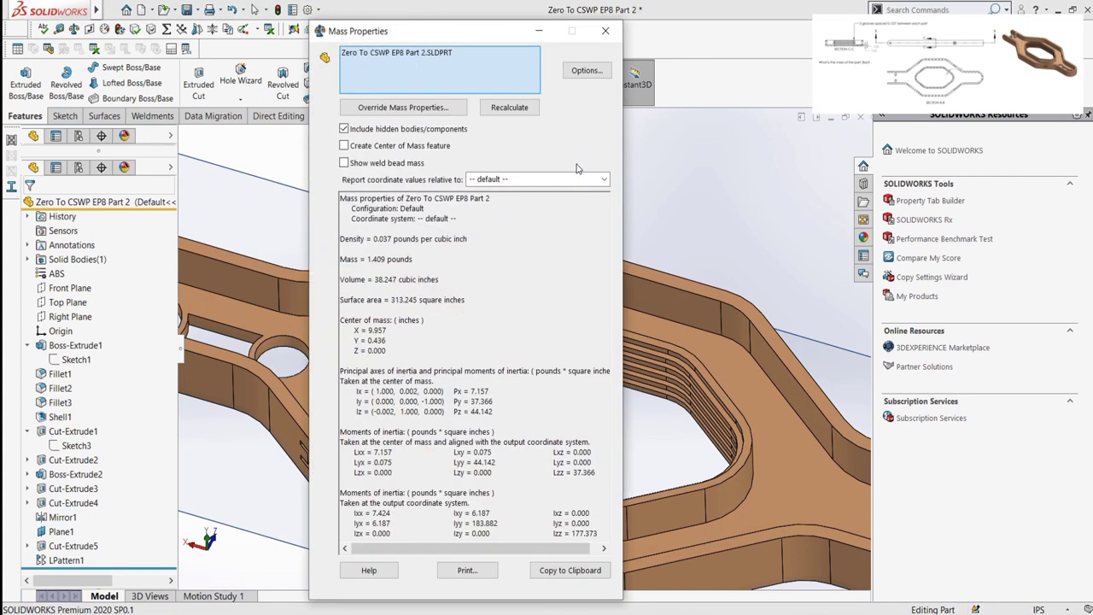
{"action": "left_click_drag", "start_coordinate": [366, 259], "coordinate": [390, 258]}
{"action": "left_click", "coordinate": [605, 31]}
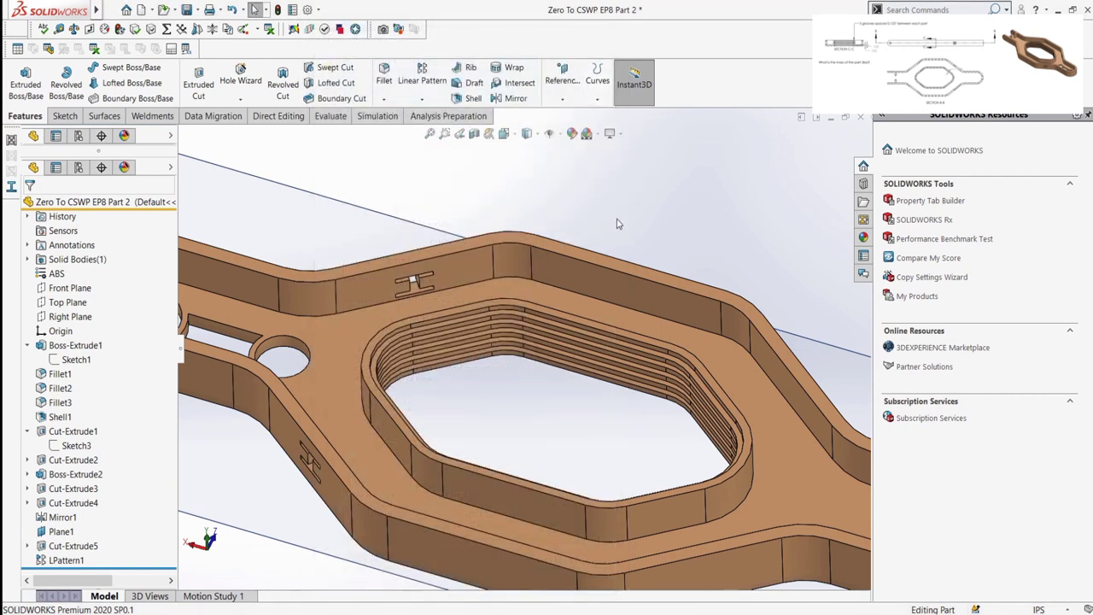
{"action": "key", "text": "f"}
{"action": "mouse_move", "coordinate": [451, 446]}
{"action": "middle_mouse_down"}
{"action": "mouse_move", "coordinate": [516, 420]}
{"action": "mouse_move", "coordinate": [507, 461]}
{"action": "mouse_move", "coordinate": [440, 455]}
{"action": "middle_mouse_up"}
{"action": "scroll", "coordinate": [440, 461], "scroll_direction": "down", "scroll_amount": 2}
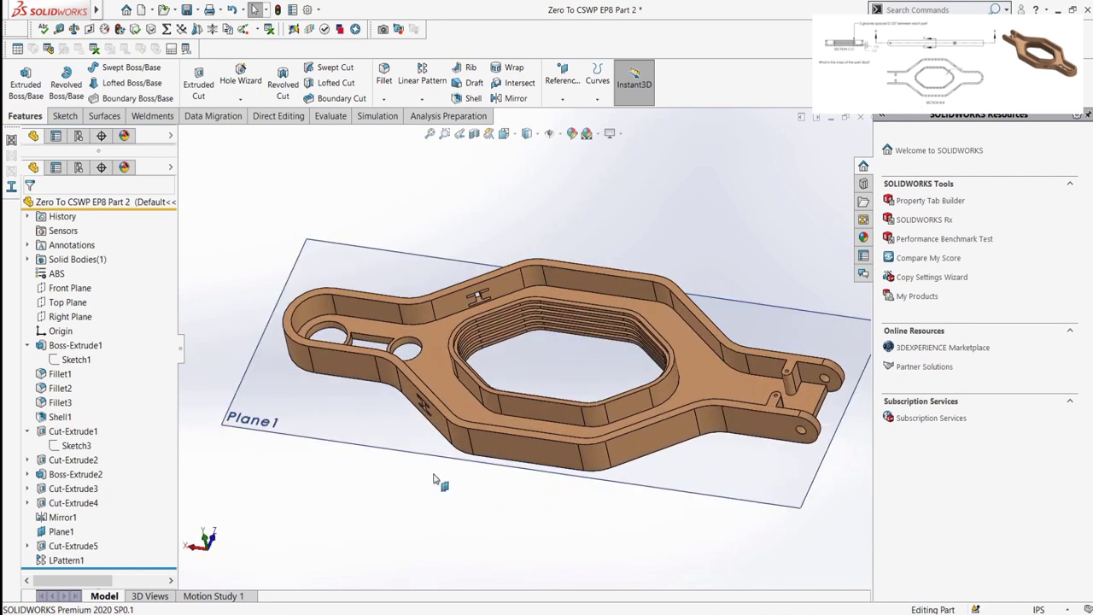